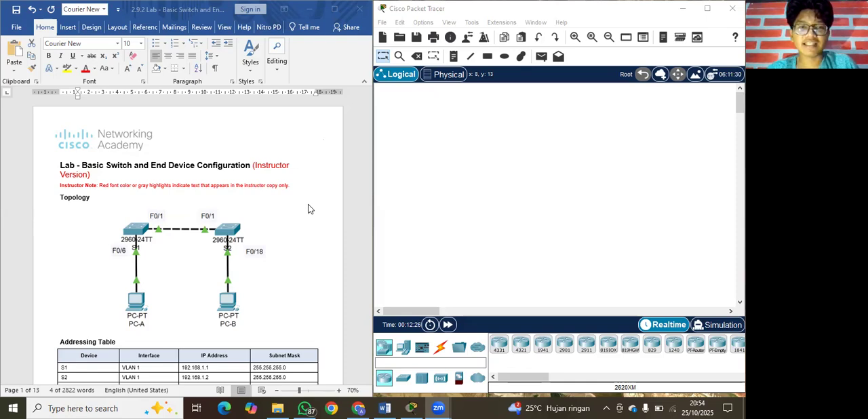
Review the lab document's topology, addressing table, objectives and Step 1 instructions for setting up the network topology.
{"action": "scroll", "coordinate": [309, 209], "scroll_direction": "down", "scroll_amount": 1}
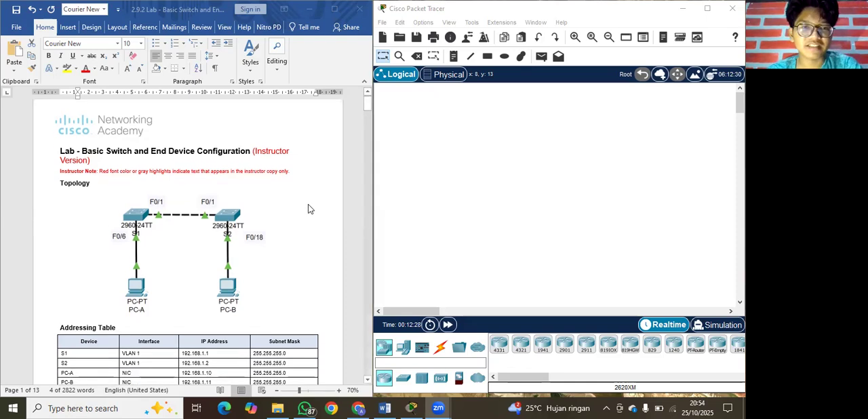
{"action": "scroll", "coordinate": [309, 209], "scroll_direction": "down", "scroll_amount": 2}
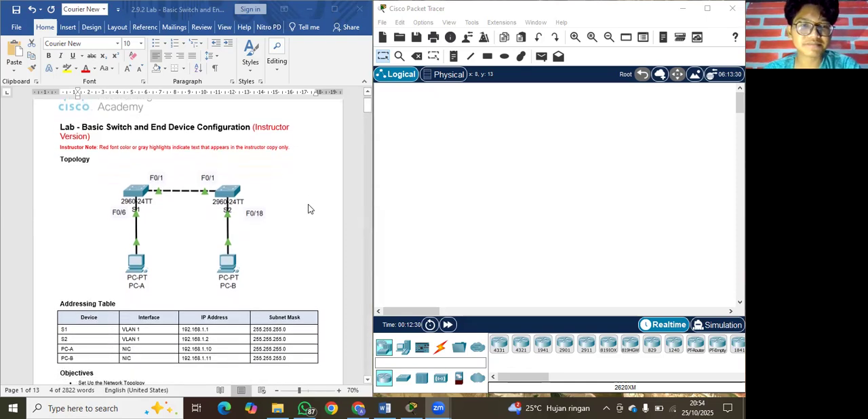
{"action": "scroll", "coordinate": [308, 209], "scroll_direction": "down", "scroll_amount": 2}
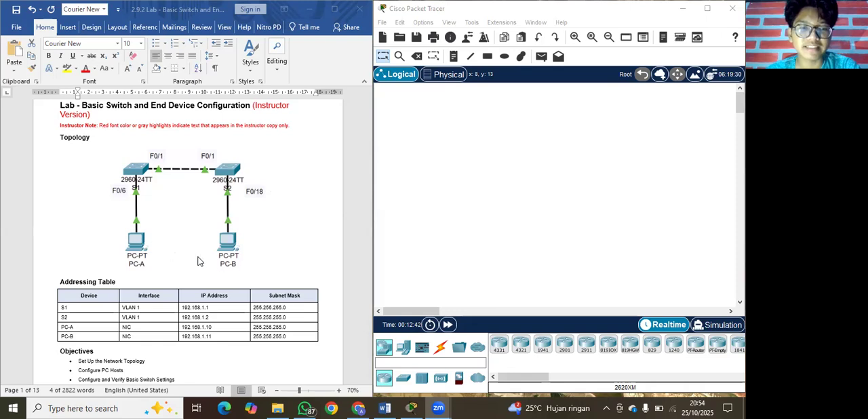
{"action": "scroll", "coordinate": [271, 264], "scroll_direction": "down", "scroll_amount": 3}
{"action": "scroll", "coordinate": [271, 264], "scroll_direction": "down", "scroll_amount": 4}
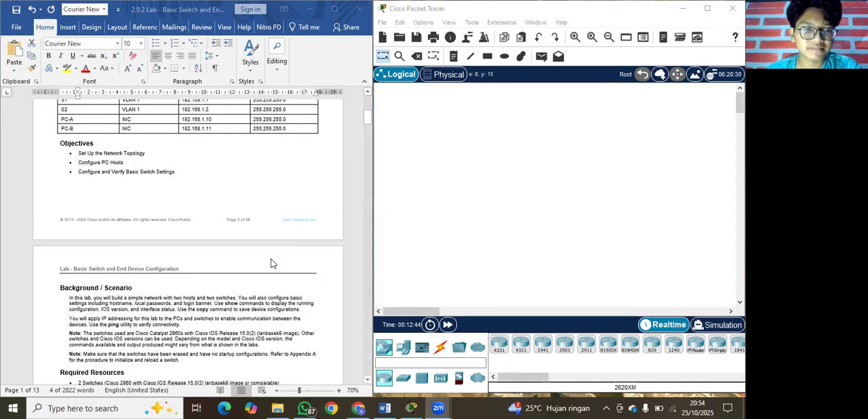
{"action": "scroll", "coordinate": [271, 264], "scroll_direction": "down", "scroll_amount": 3}
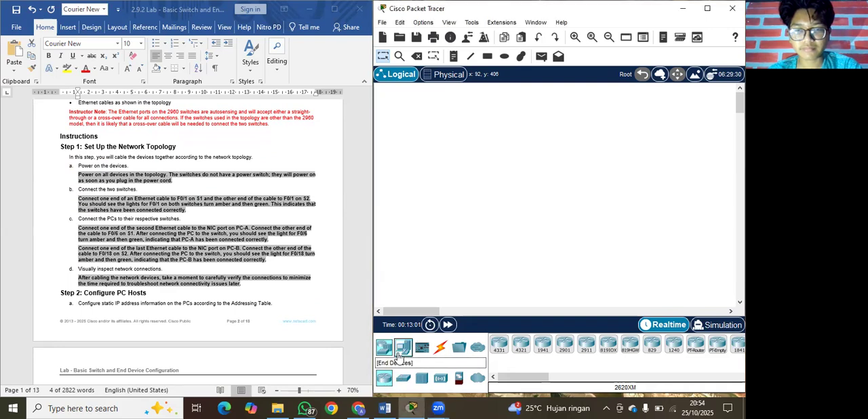
Place two PC-PT end devices side by side in the lower part of the logical workspace and widen the gap between them.
{"action": "left_click", "coordinate": [401, 350]}
{"action": "left_click", "coordinate": [499, 344]}
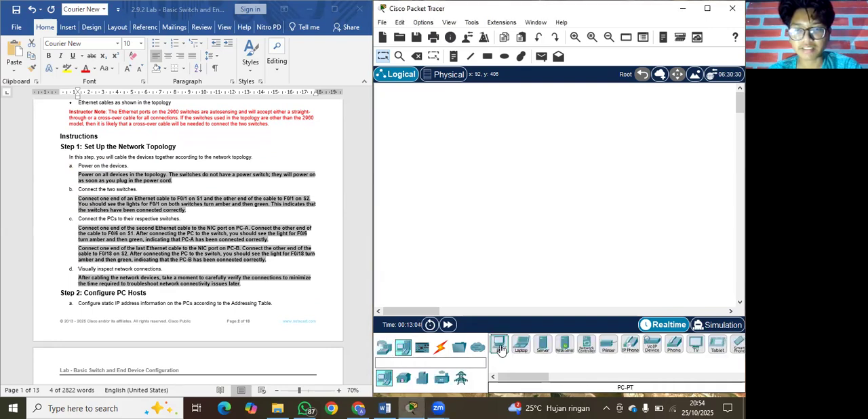
{"action": "left_click", "coordinate": [480, 223]}
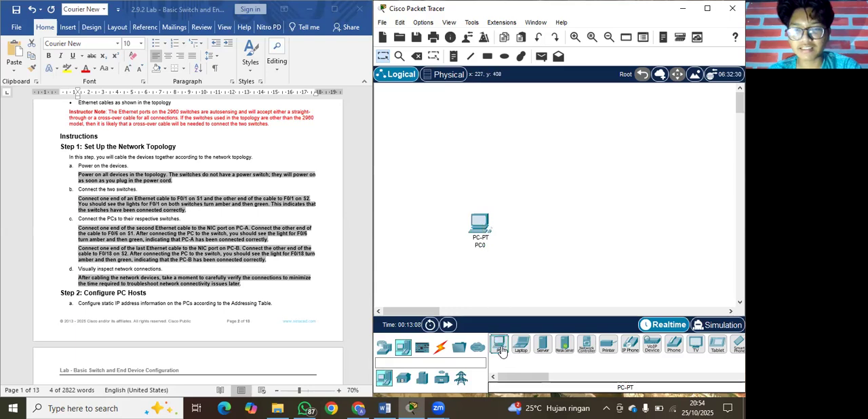
{"action": "left_click", "coordinate": [559, 221]}
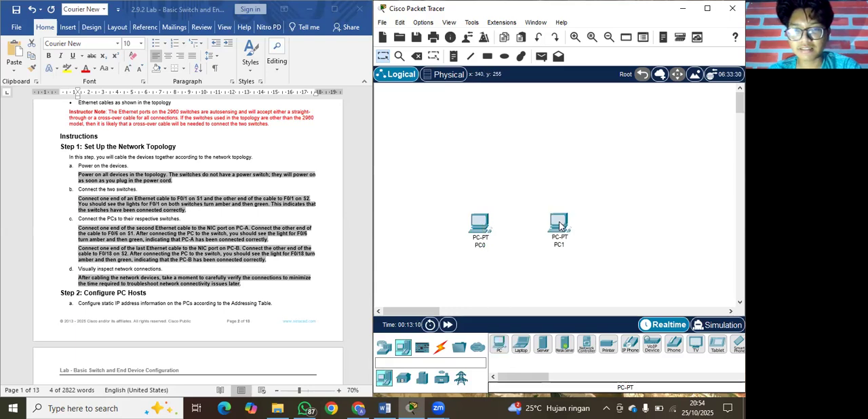
{"action": "left_click_drag", "start_coordinate": [573, 226], "coordinate": [584, 228]}
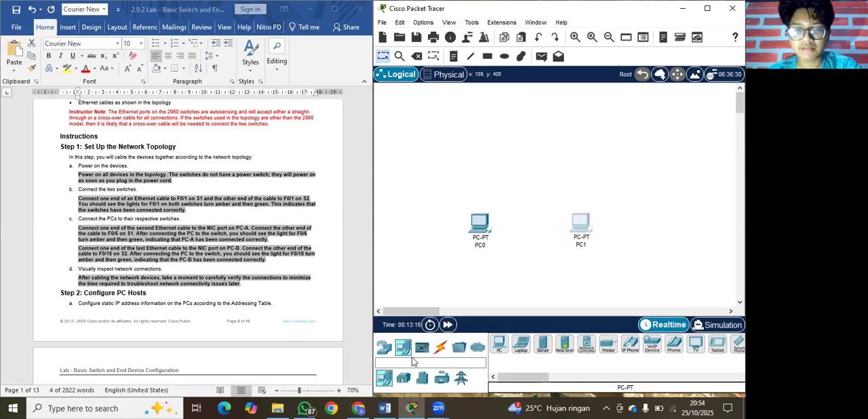
Place two 2960 switches in the workspace, one above each PC, and align them in a row.
{"action": "left_click", "coordinate": [385, 355]}
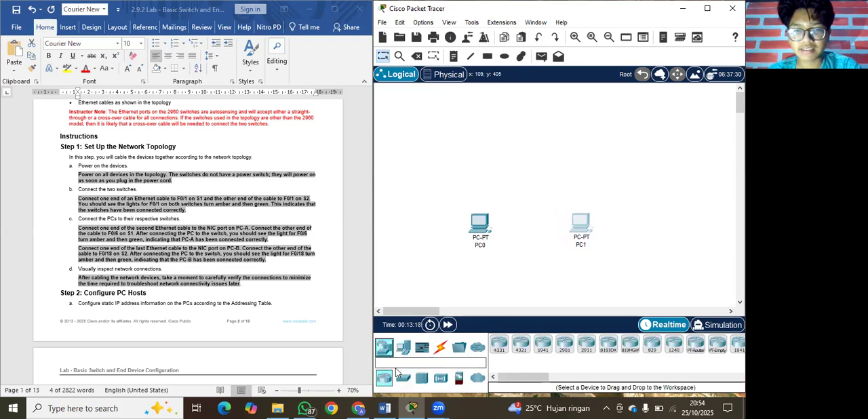
{"action": "left_click", "coordinate": [402, 380]}
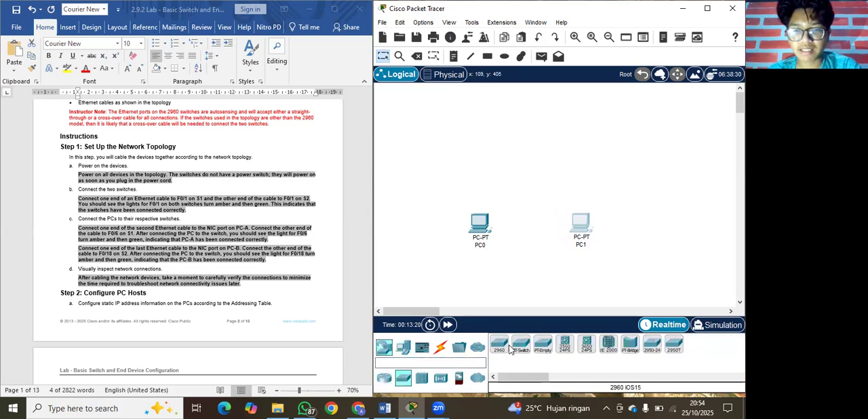
{"action": "left_click", "coordinate": [499, 348]}
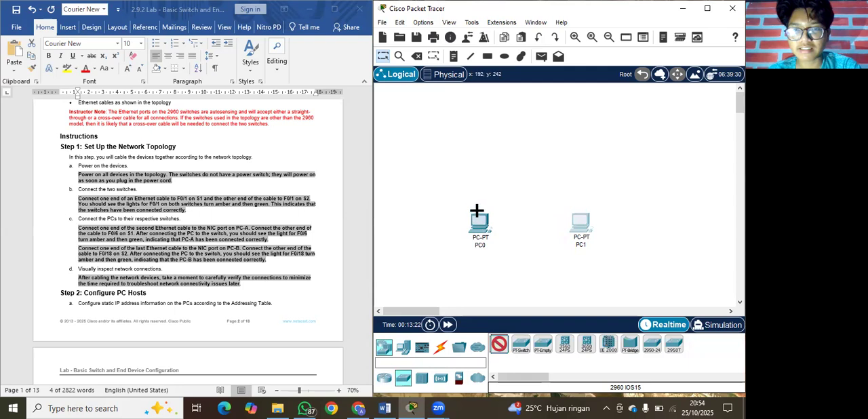
{"action": "left_click", "coordinate": [478, 160]}
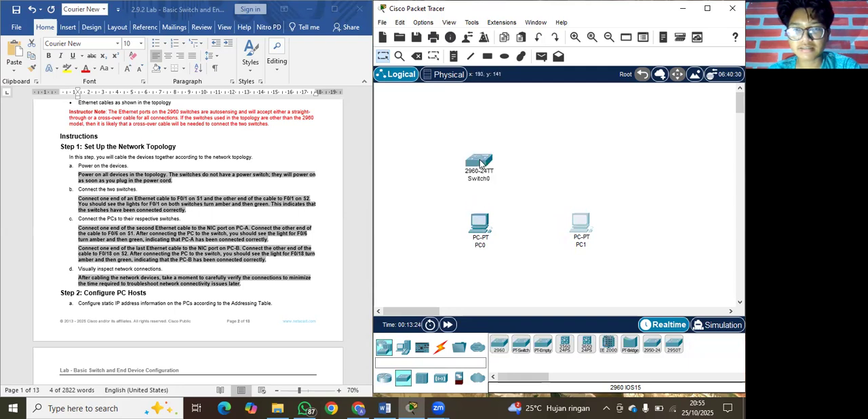
{"action": "left_click", "coordinate": [499, 346]}
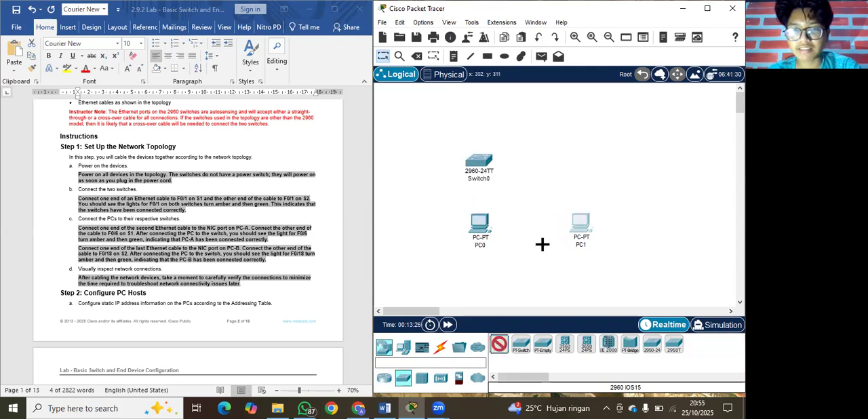
{"action": "left_click", "coordinate": [574, 158]}
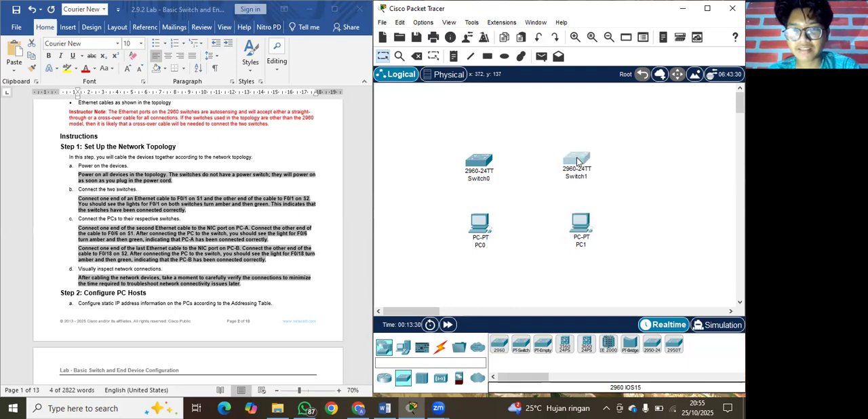
{"action": "left_click_drag", "start_coordinate": [476, 161], "coordinate": [478, 159]}
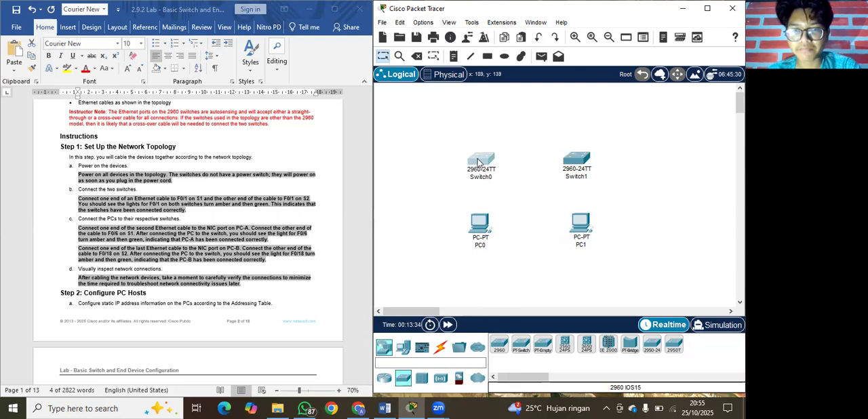
Reread the lab's instructions on connecting the two switches and cabling each PC to its switch.
{"action": "left_click", "coordinate": [289, 175]}
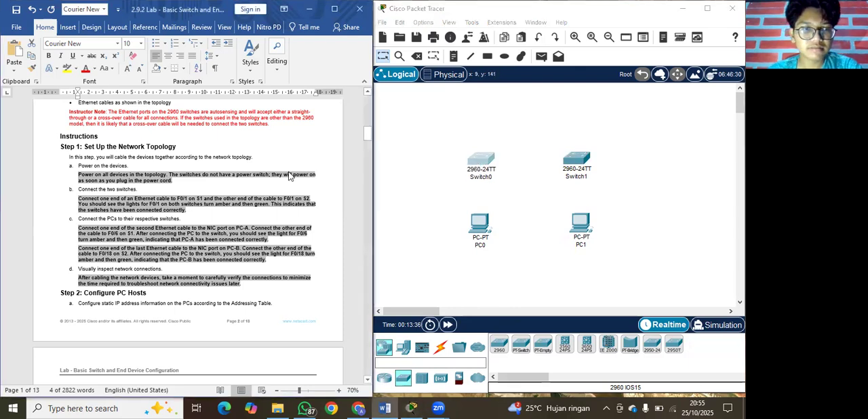
{"action": "scroll", "coordinate": [290, 176], "scroll_direction": "down", "scroll_amount": 3}
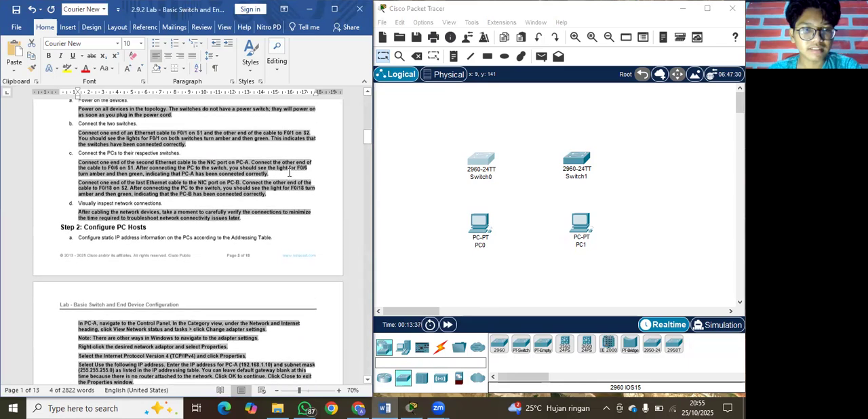
{"action": "scroll", "coordinate": [290, 175], "scroll_direction": "up", "scroll_amount": 5}
{"action": "scroll", "coordinate": [289, 176], "scroll_direction": "down", "scroll_amount": 12}
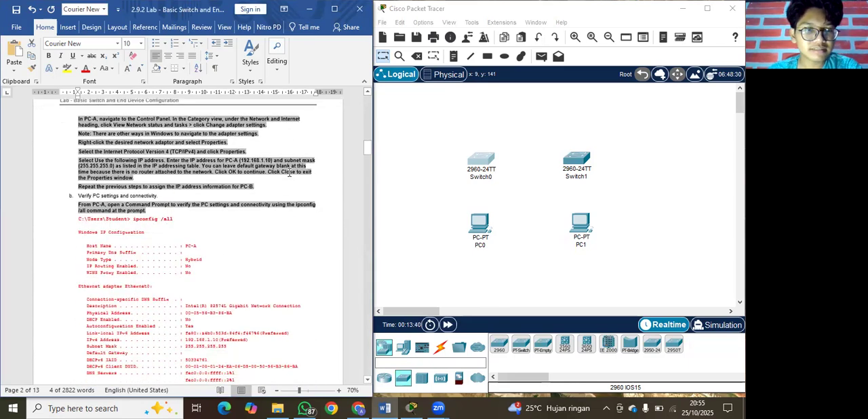
{"action": "scroll", "coordinate": [290, 176], "scroll_direction": "up", "scroll_amount": 9}
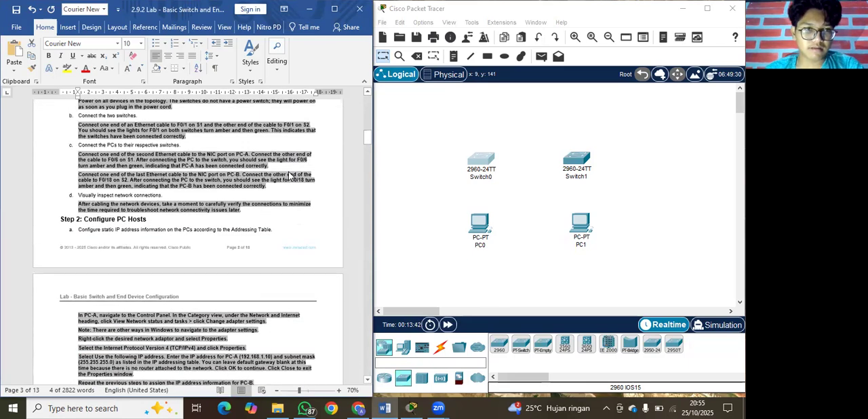
{"action": "scroll", "coordinate": [290, 175], "scroll_direction": "up", "scroll_amount": 2}
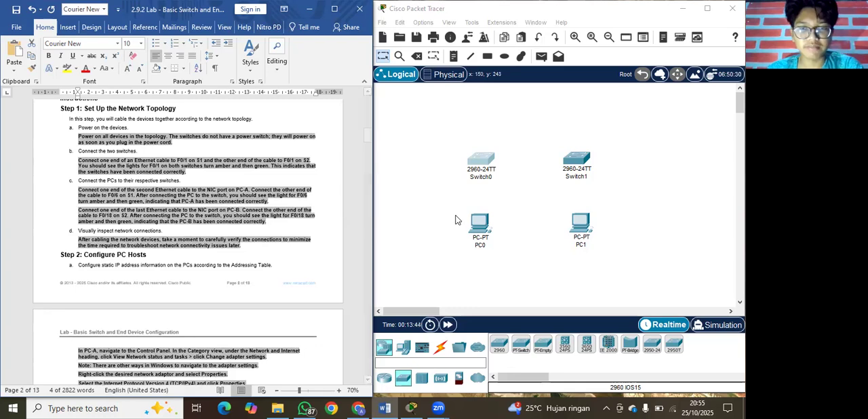
{"action": "left_click", "coordinate": [443, 145]}
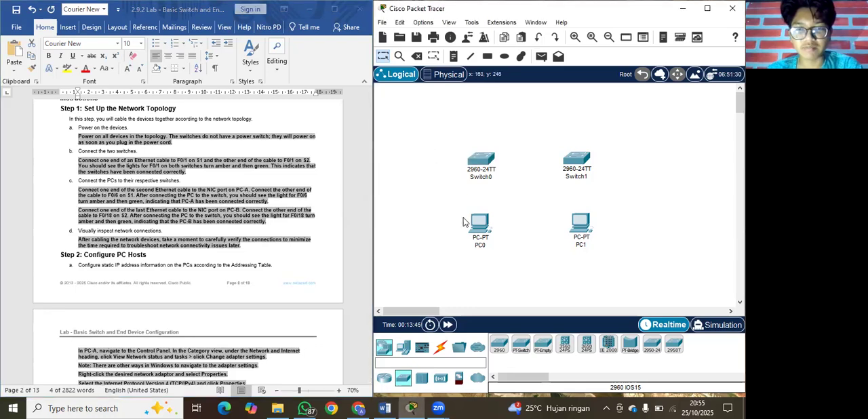
Cable Switch0 to PC0 using the automatically chosen connection type.
{"action": "left_click", "coordinate": [440, 349]}
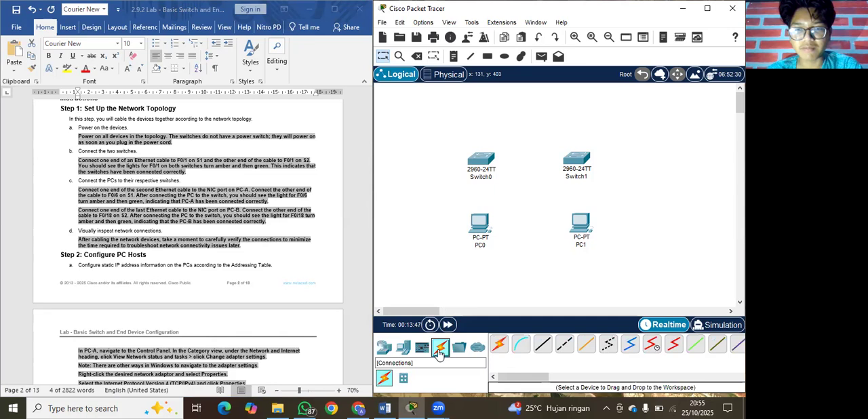
{"action": "left_click", "coordinate": [500, 348]}
{"action": "left_click", "coordinate": [481, 159]}
{"action": "left_click", "coordinate": [481, 222]}
Cable Switch0 to Switch1 using the automatically chosen connection type.
{"action": "left_click", "coordinate": [500, 347]}
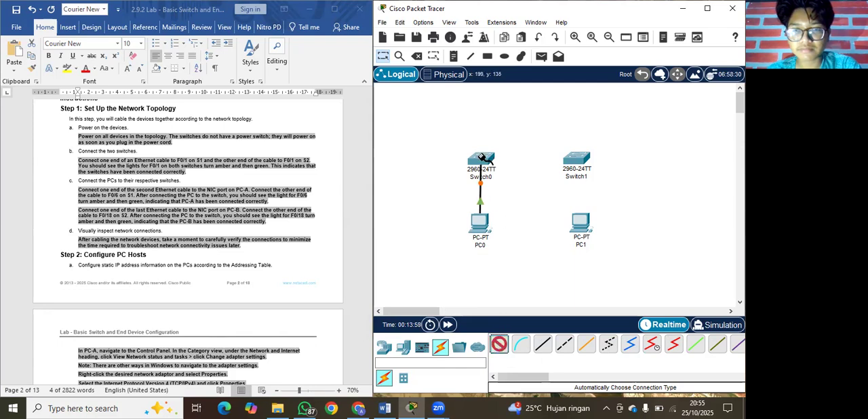
{"action": "left_click", "coordinate": [481, 159]}
{"action": "left_click", "coordinate": [577, 159]}
Cable Switch1 to PC1 with the automatically chosen connection type, align PC1 beneath the switch and check the link lights.
{"action": "left_click", "coordinate": [500, 345]}
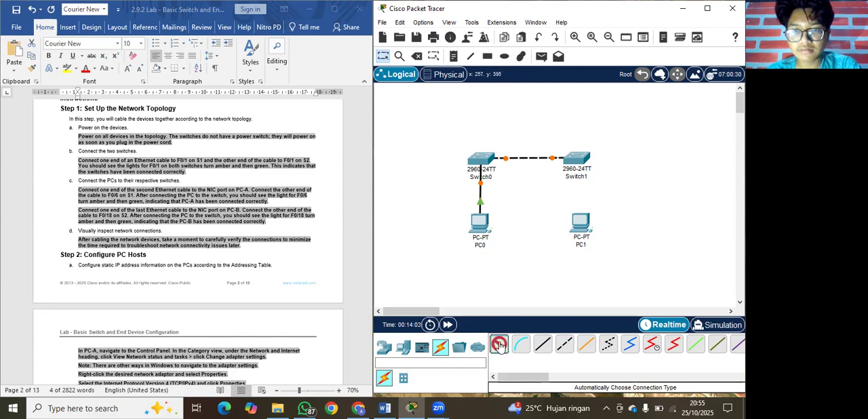
{"action": "left_click", "coordinate": [578, 164]}
{"action": "left_click", "coordinate": [580, 221]}
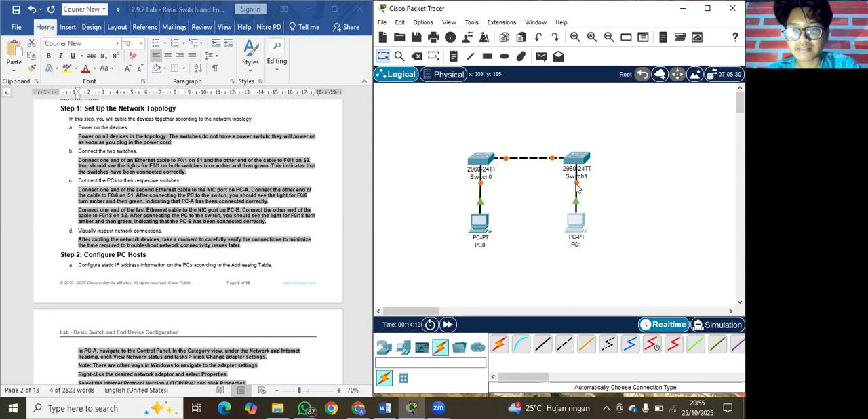
{"action": "mouse_move", "coordinate": [575, 191]}
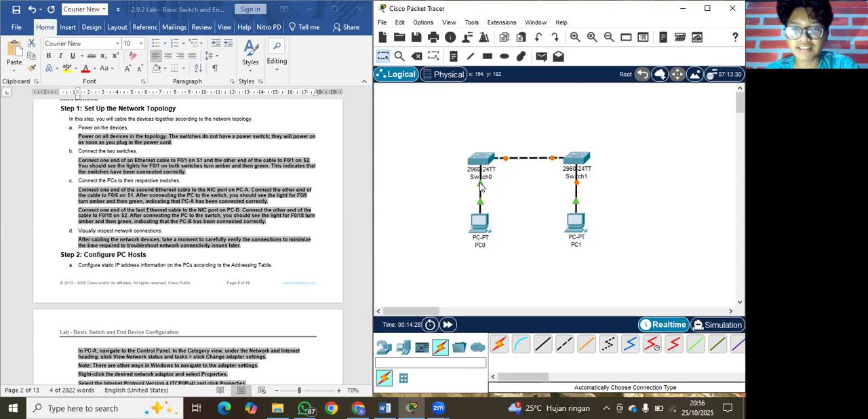
{"action": "mouse_move", "coordinate": [480, 184]}
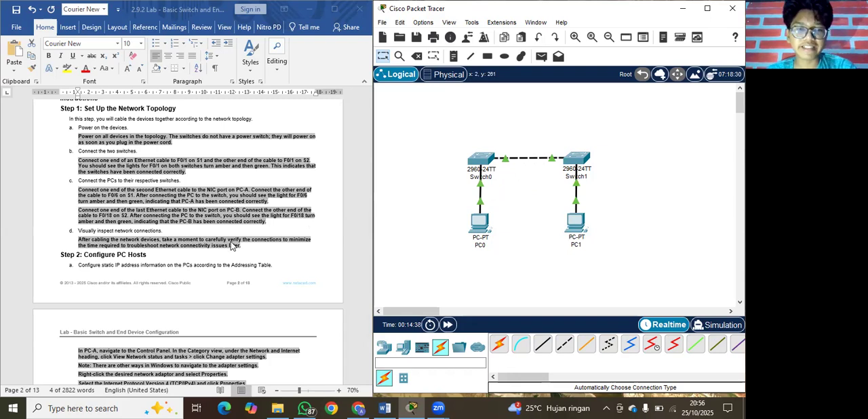
Read the lab's Step 2 instructions on static IP addressing of the PCs and verification with ipconfig /all.
{"action": "scroll", "coordinate": [232, 245], "scroll_direction": "down", "scroll_amount": 3}
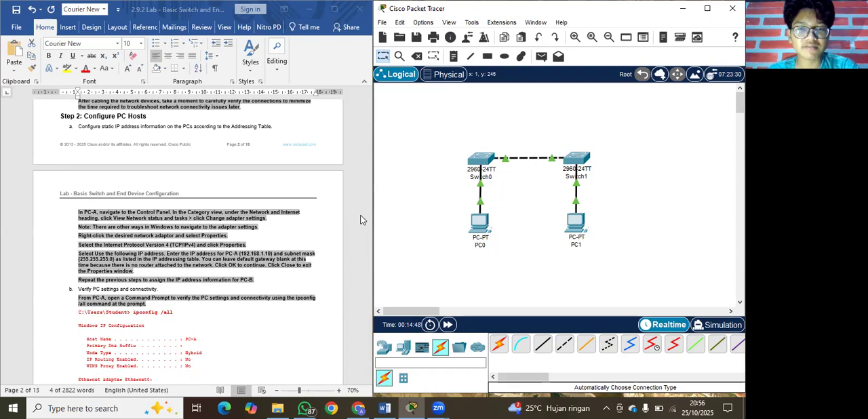
{"action": "scroll", "coordinate": [295, 200], "scroll_direction": "down", "scroll_amount": 1}
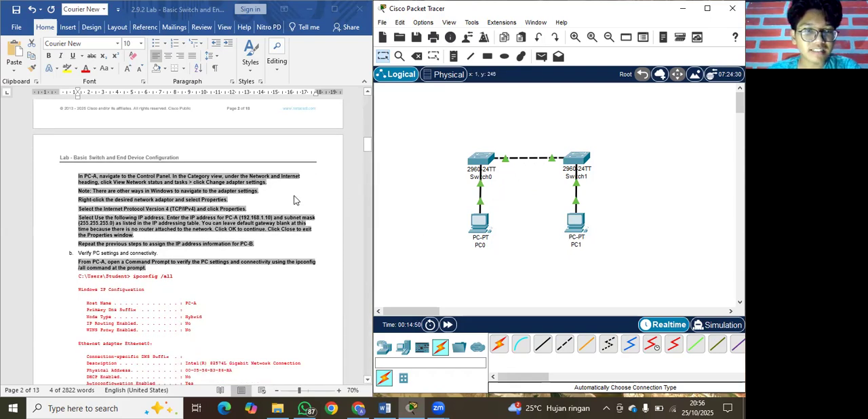
{"action": "scroll", "coordinate": [295, 201], "scroll_direction": "down", "scroll_amount": 1}
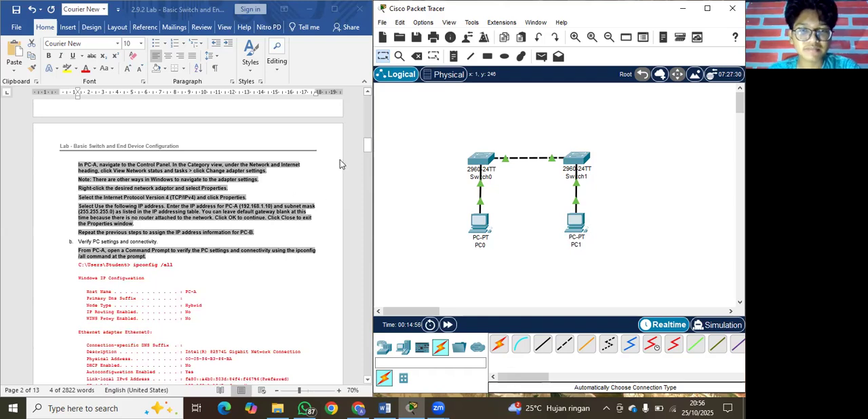
{"action": "left_click", "coordinate": [368, 147]}
{"action": "left_click_drag", "start_coordinate": [368, 148], "coordinate": [369, 150]}
{"action": "scroll", "coordinate": [303, 174], "scroll_direction": "down", "scroll_amount": 1}
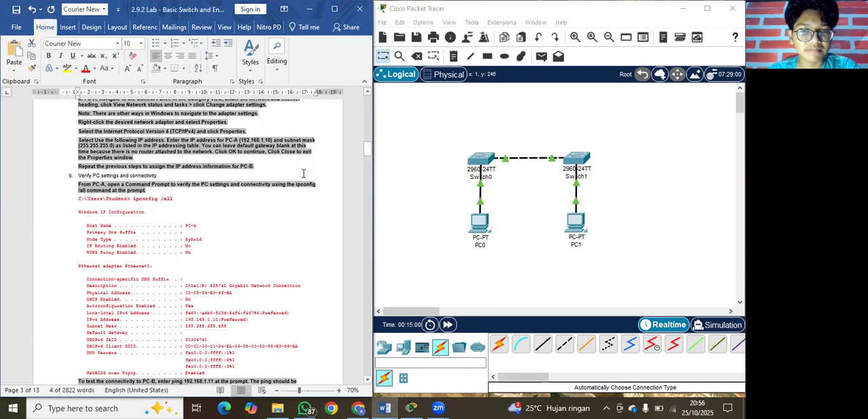
Configure PC0 with the static IPv4 address 192.168.1.10 and subnet mask 255.255.255.0.
{"action": "left_click", "coordinate": [481, 226]}
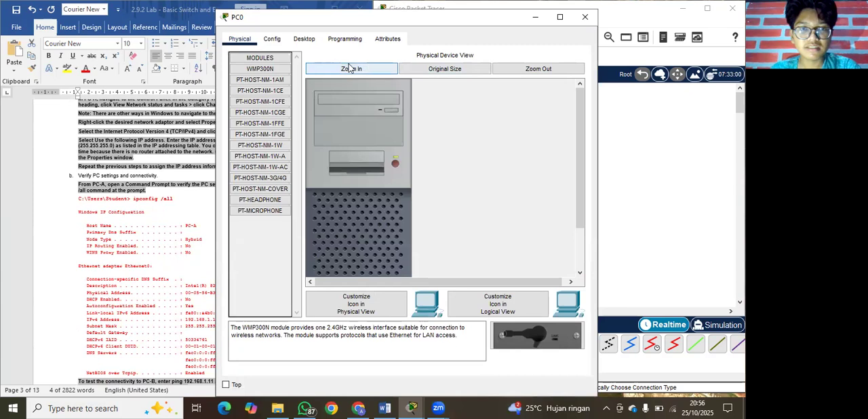
{"action": "left_click", "coordinate": [304, 38]}
{"action": "left_click", "coordinate": [277, 77]}
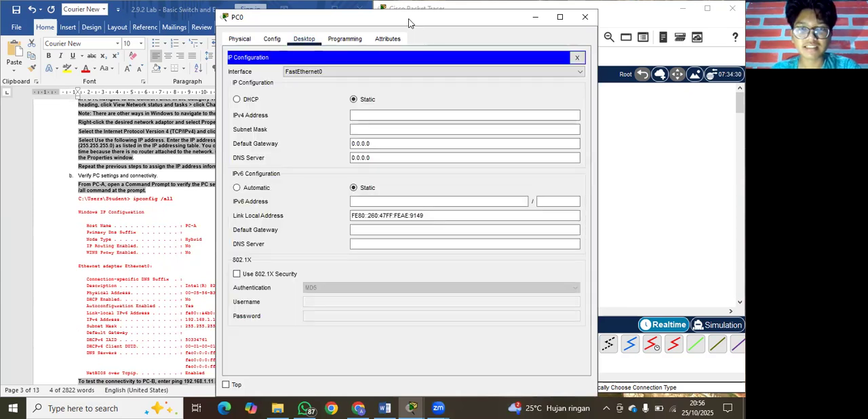
{"action": "left_click_drag", "start_coordinate": [409, 24], "coordinate": [491, 15]}
{"action": "left_click", "coordinate": [456, 107]}
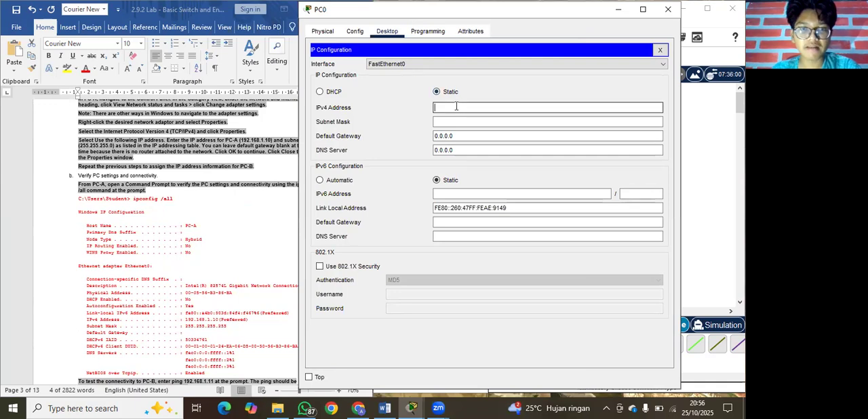
{"action": "left_click", "coordinate": [456, 105]}
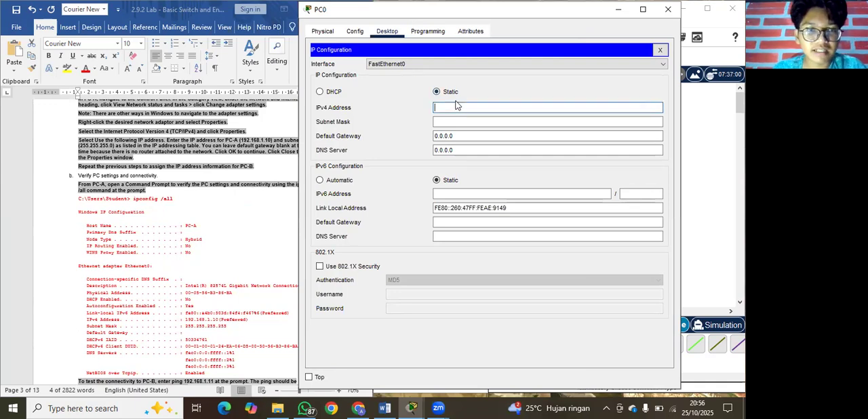
{"action": "type", "text": "192.168"}
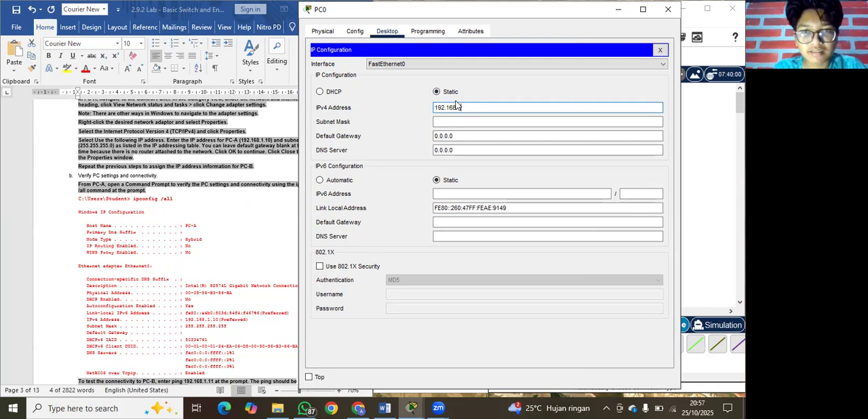
{"action": "type", "text": ".1.10"}
{"action": "left_click", "coordinate": [453, 123]}
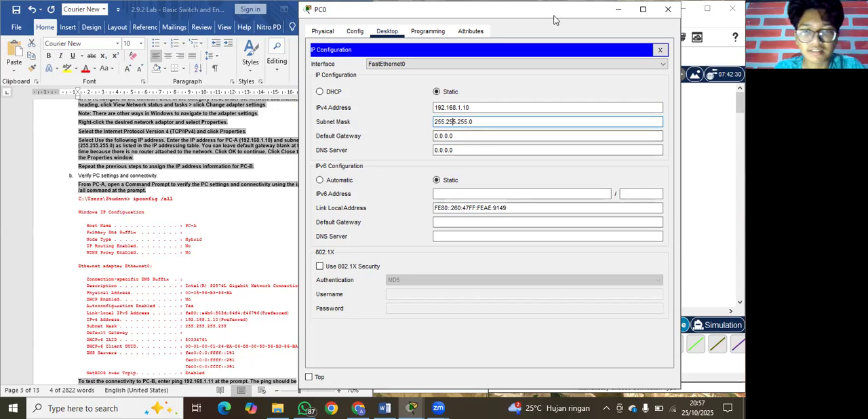
Bring the network topology and the Word lab document back into view side by side.
{"action": "double_click", "coordinate": [554, 20]}
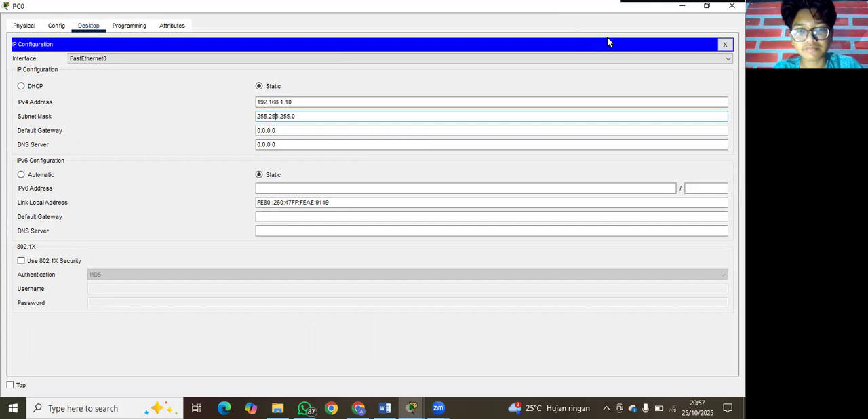
{"action": "mouse_move", "coordinate": [412, 404]}
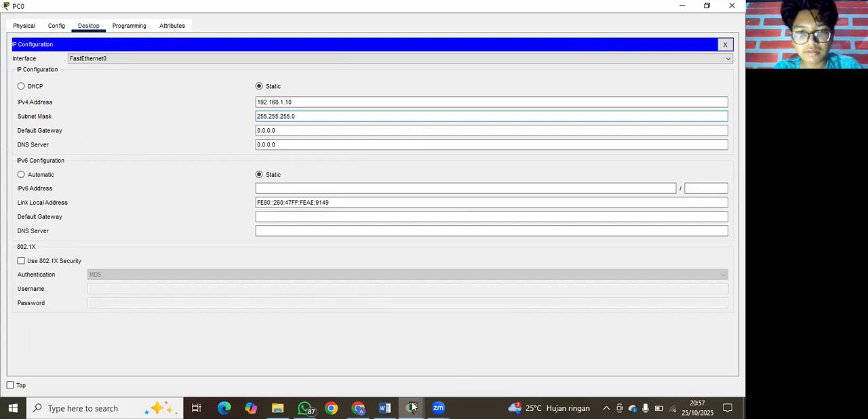
{"action": "left_click", "coordinate": [366, 360]}
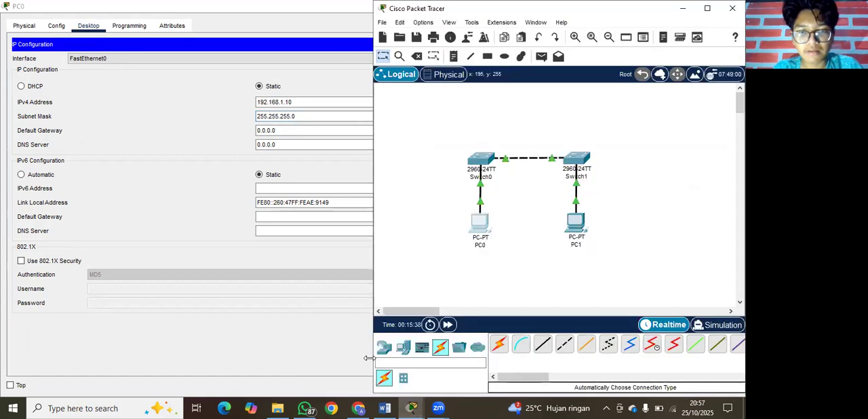
{"action": "left_click", "coordinate": [383, 407]}
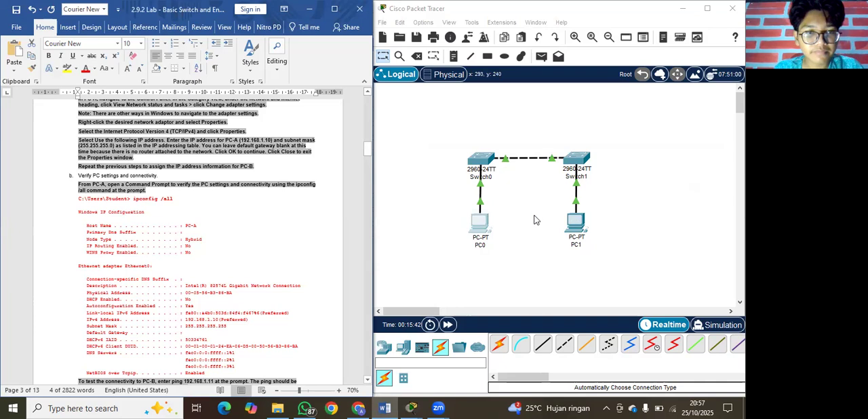
Find PC-B's address in the lab's ping instructions and configure PC1 with static IPv4 address 192.168.1.11 and subnet mask 255.255.255.0.
{"action": "left_click", "coordinate": [576, 226]}
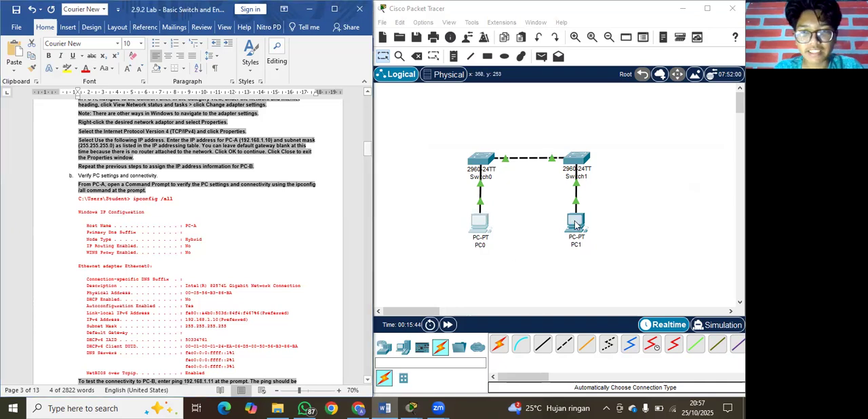
{"action": "left_click", "coordinate": [576, 225]}
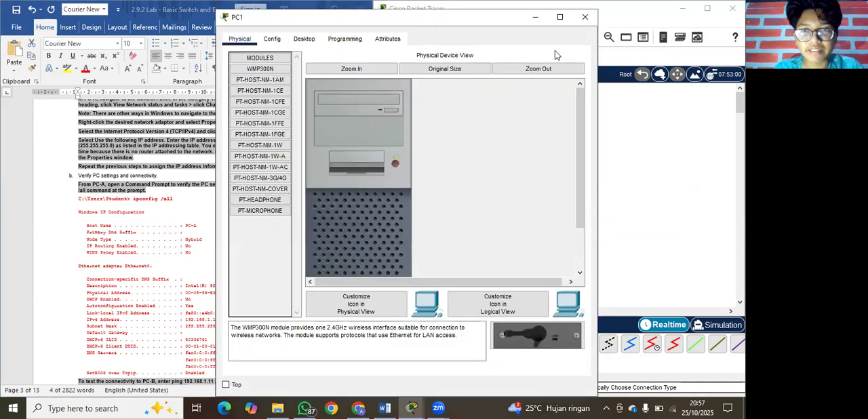
{"action": "left_click", "coordinate": [535, 17]}
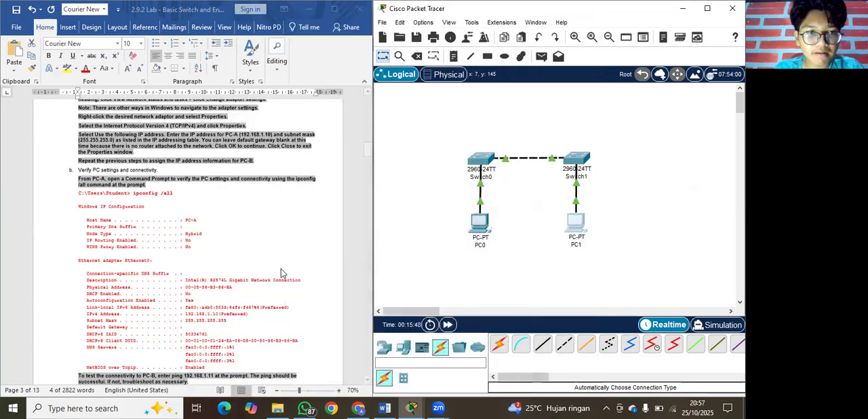
{"action": "scroll", "coordinate": [283, 273], "scroll_direction": "down", "scroll_amount": 3}
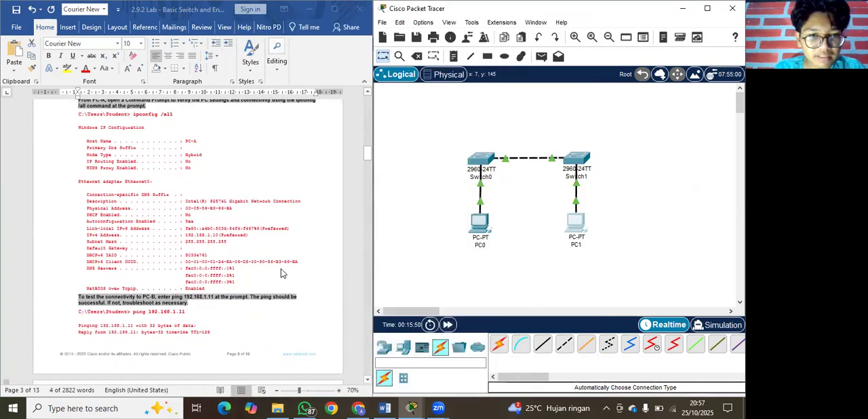
{"action": "left_click", "coordinate": [576, 221]}
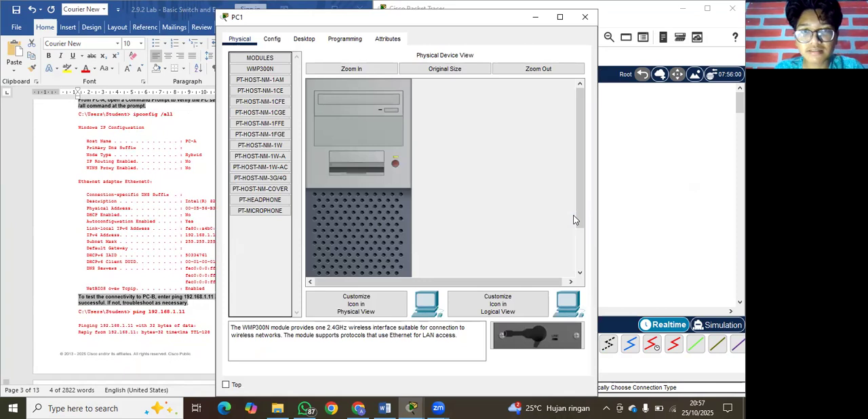
{"action": "left_click", "coordinate": [304, 39]}
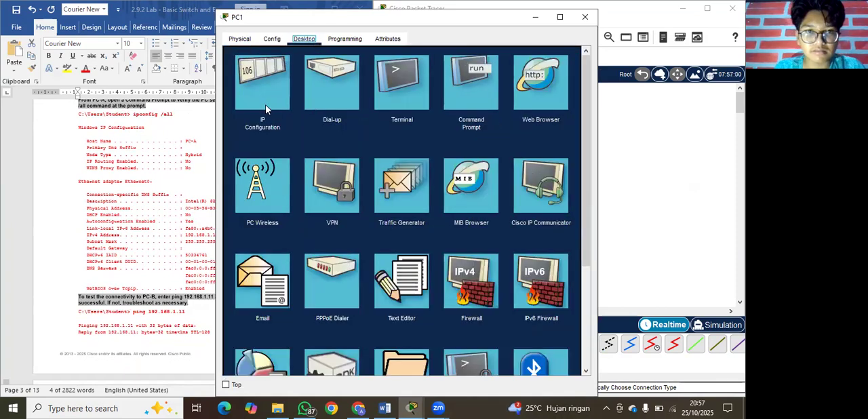
{"action": "left_click", "coordinate": [265, 110]}
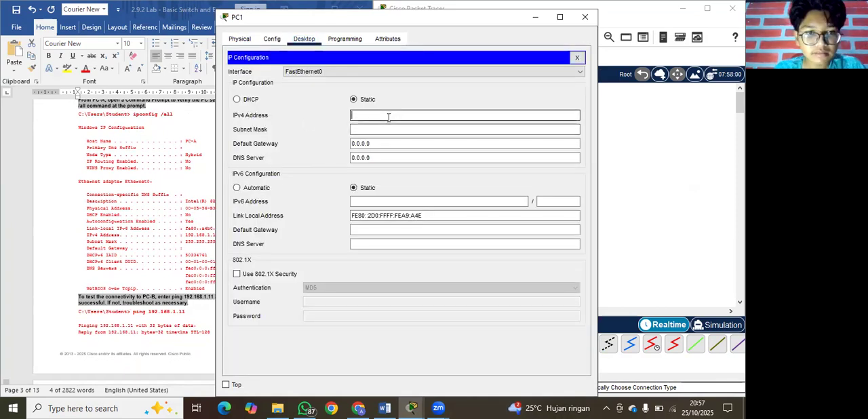
{"action": "left_click_drag", "start_coordinate": [422, 24], "coordinate": [510, 24]}
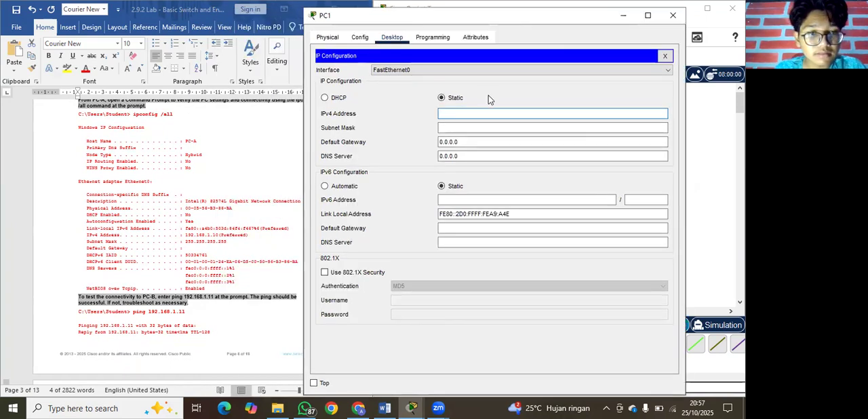
{"action": "type", "text": "192.168.1.11"}
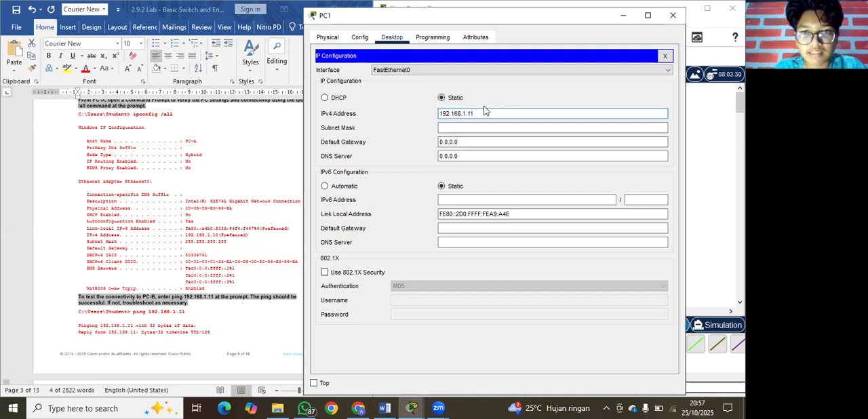
{"action": "left_click", "coordinate": [547, 128]}
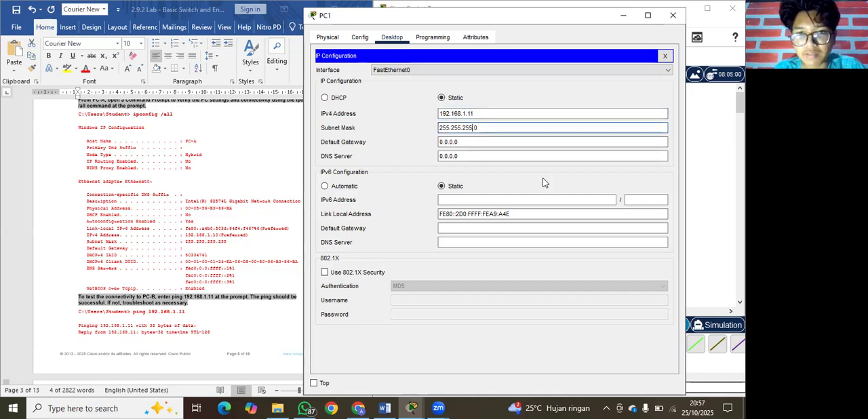
Review the lab's PC host instructions again, from static addressing through verifying PC-A's settings and connectivity at the Command Prompt.
{"action": "left_click", "coordinate": [702, 168]}
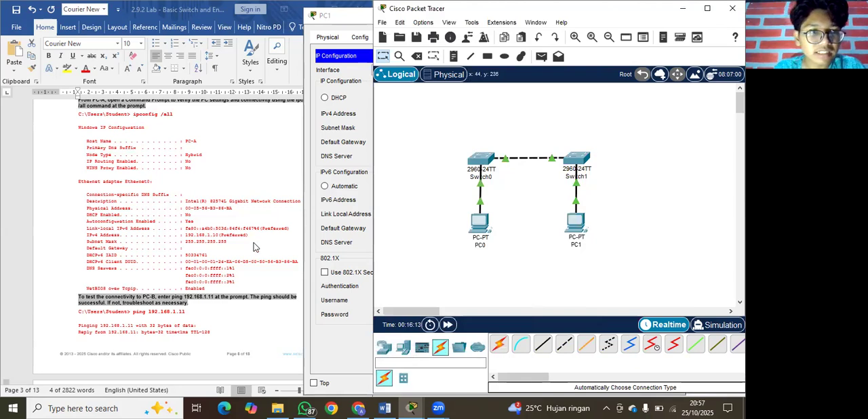
{"action": "scroll", "coordinate": [255, 247], "scroll_direction": "up", "scroll_amount": 2}
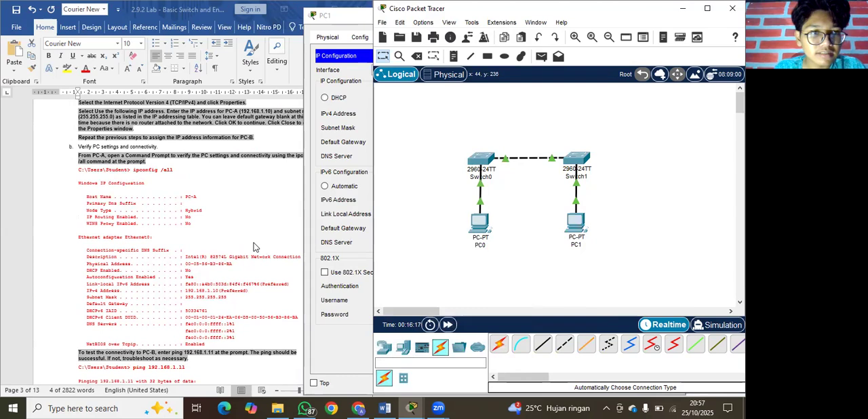
{"action": "scroll", "coordinate": [255, 247], "scroll_direction": "up", "scroll_amount": 3}
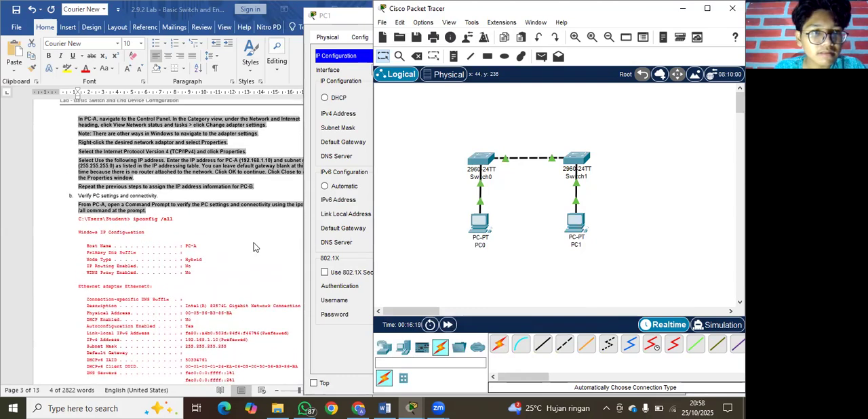
{"action": "scroll", "coordinate": [255, 247], "scroll_direction": "up", "scroll_amount": 4}
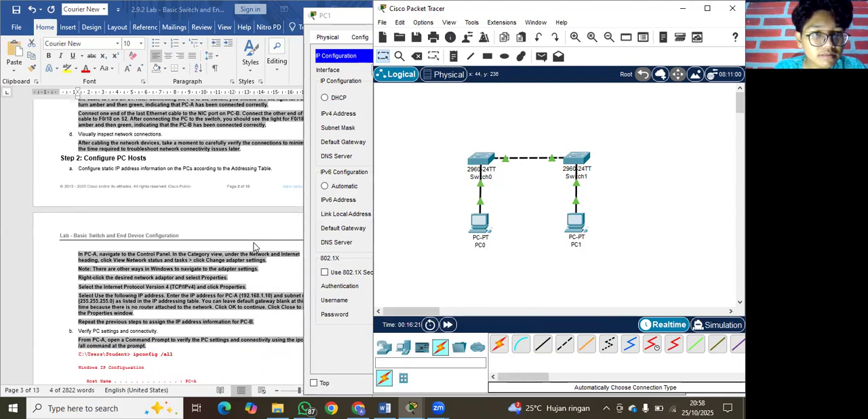
{"action": "scroll", "coordinate": [255, 247], "scroll_direction": "down", "scroll_amount": 6}
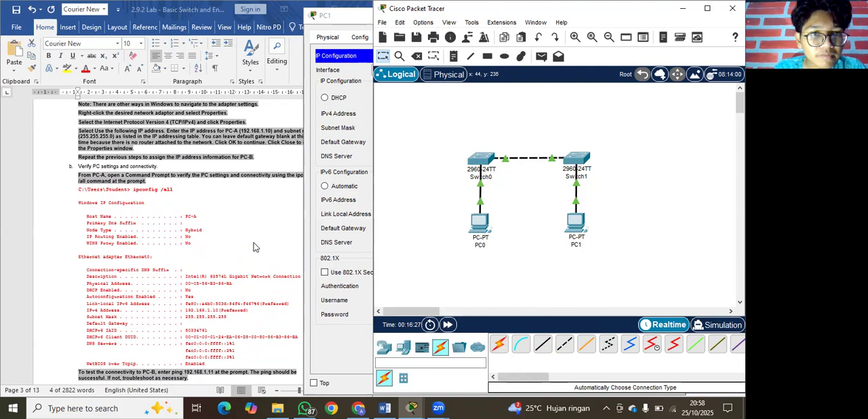
{"action": "scroll", "coordinate": [228, 200], "scroll_direction": "up", "scroll_amount": 2}
{"action": "scroll", "coordinate": [228, 199], "scroll_direction": "up", "scroll_amount": 2}
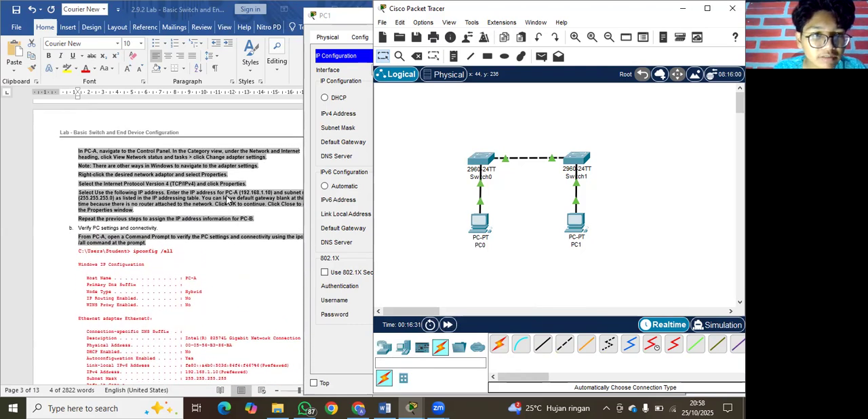
{"action": "scroll", "coordinate": [228, 199], "scroll_direction": "up", "scroll_amount": 2}
{"action": "scroll", "coordinate": [228, 199], "scroll_direction": "down", "scroll_amount": 2}
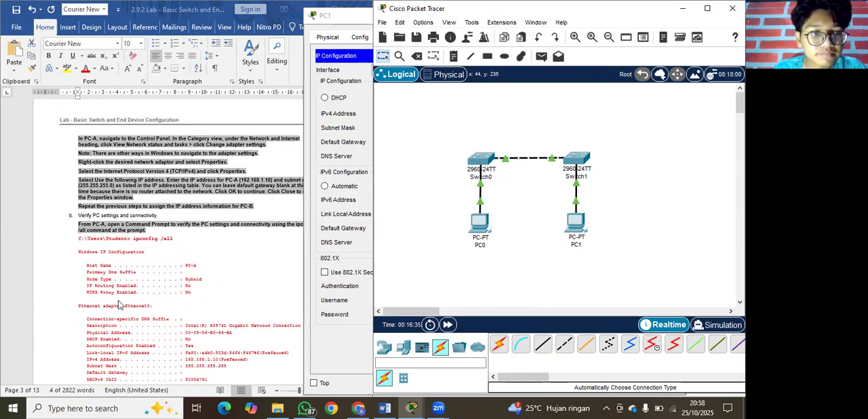
{"action": "scroll", "coordinate": [151, 274], "scroll_direction": "down", "scroll_amount": 1, "text": "ctrl"}
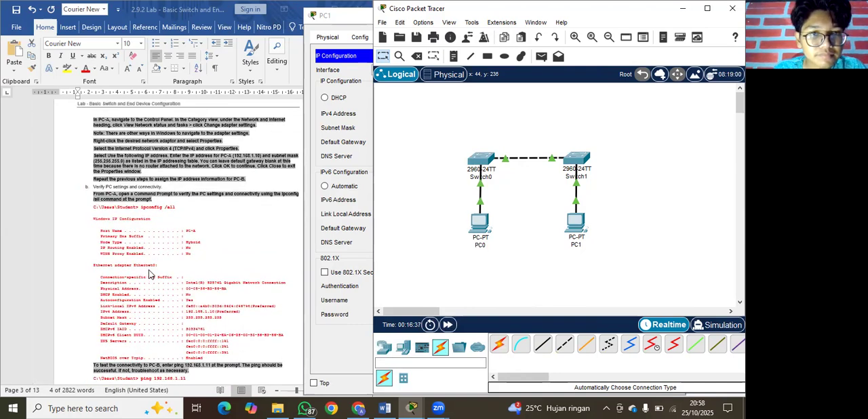
{"action": "scroll", "coordinate": [151, 274], "scroll_direction": "up", "scroll_amount": 1}
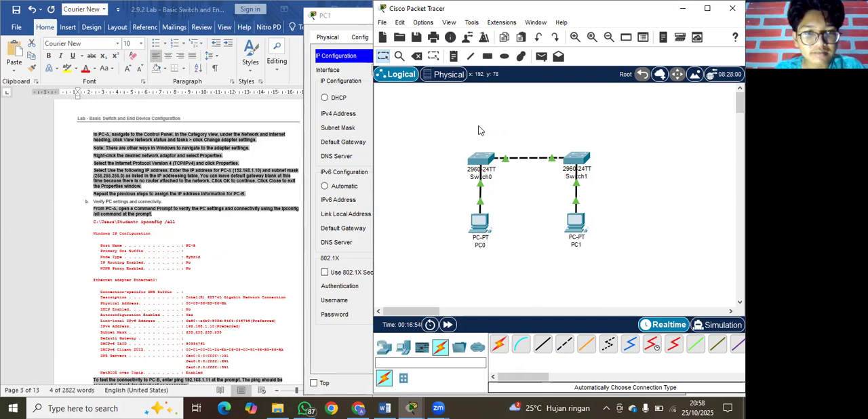
Close PC0's IP Configuration and open its Command Prompt, keeping the lab document in view.
{"action": "left_click", "coordinate": [480, 223]}
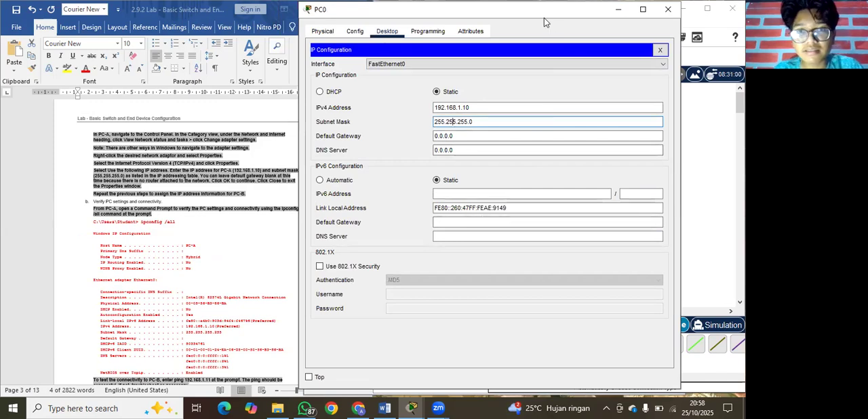
{"action": "left_click_drag", "start_coordinate": [534, 11], "coordinate": [460, 40]}
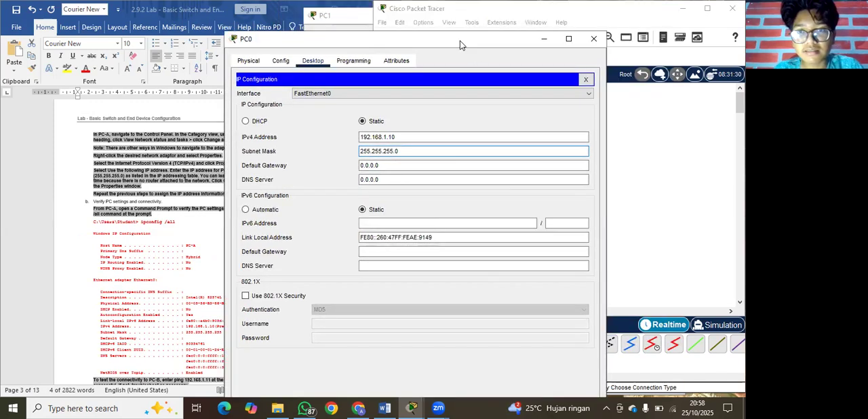
{"action": "left_click", "coordinate": [586, 79]}
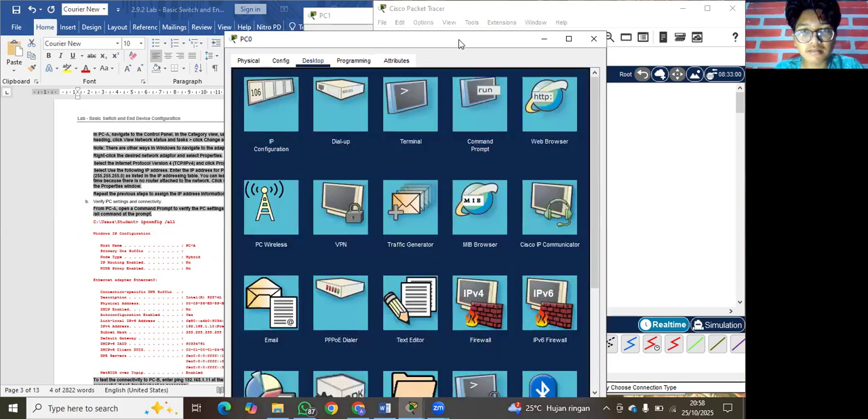
{"action": "left_click_drag", "start_coordinate": [459, 44], "coordinate": [569, 25]}
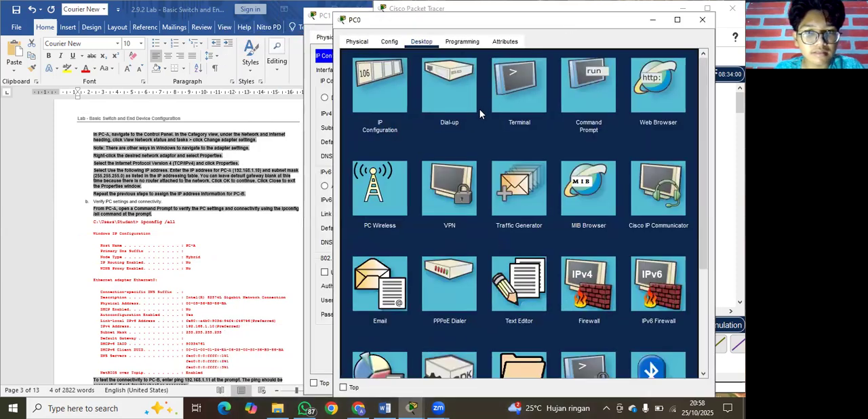
{"action": "left_click", "coordinate": [587, 100]}
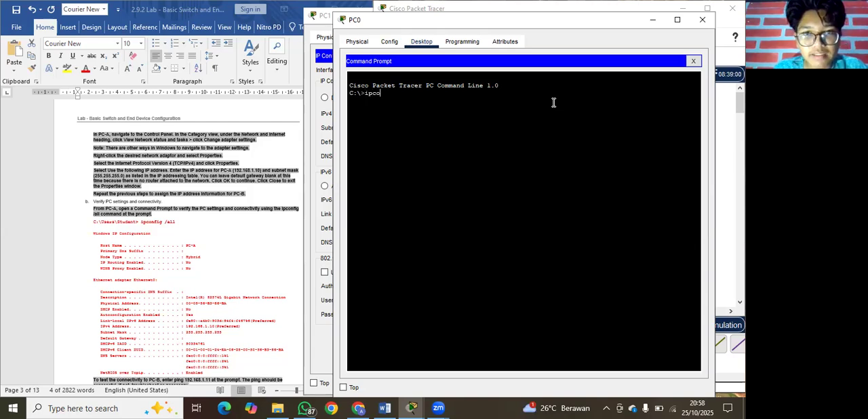
Run ipconfig /all on PC0 and page through the complete output to verify its network settings.
{"action": "type", "text": "nfig "}
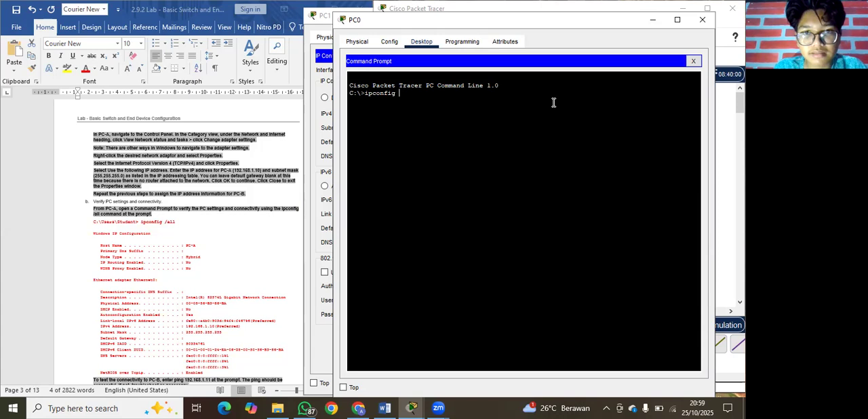
{"action": "type", "text": "/all"}
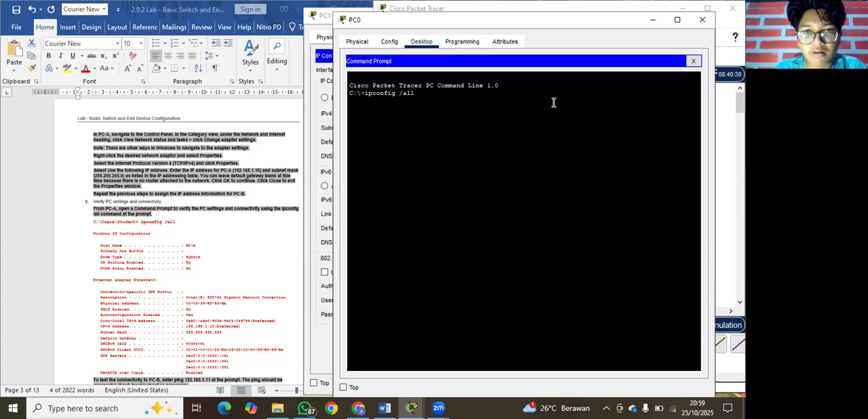
{"action": "key", "text": "Return"}
{"action": "key", "text": "Return"}
{"action": "key", "text": "Return"}
{"action": "key", "text": "Return"}
{"action": "key", "text": "Return"}
{"action": "key", "text": "Return"}
{"action": "key", "text": "Return"}
{"action": "key", "text": "Return"}
{"action": "key", "text": "Return"}
{"action": "key", "text": "Return"}
{"action": "key", "text": "Return"}
{"action": "key", "text": "Return"}
{"action": "key", "text": "Return"}
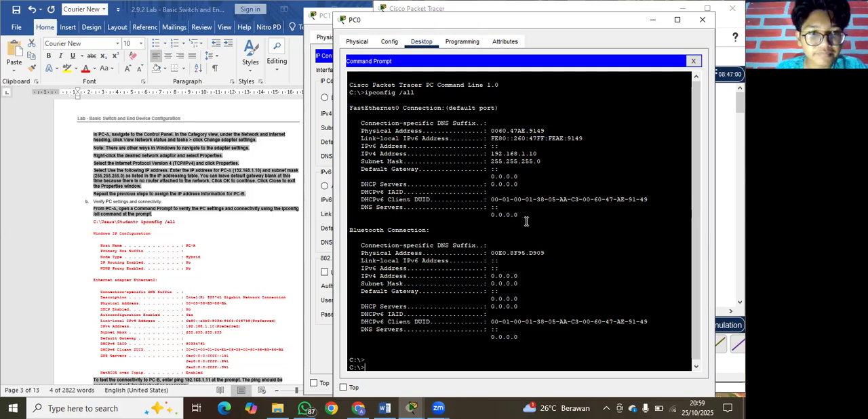
Return to the topology and close the open PC0 and PC1 windows.
{"action": "left_click", "coordinate": [723, 148]}
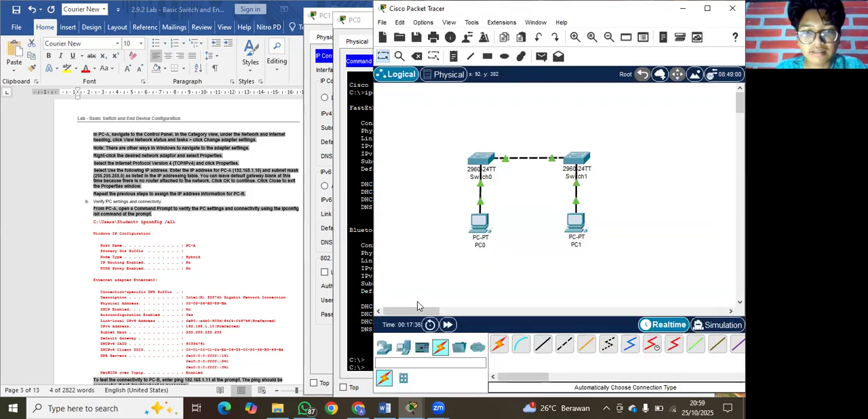
{"action": "mouse_move", "coordinate": [415, 401]}
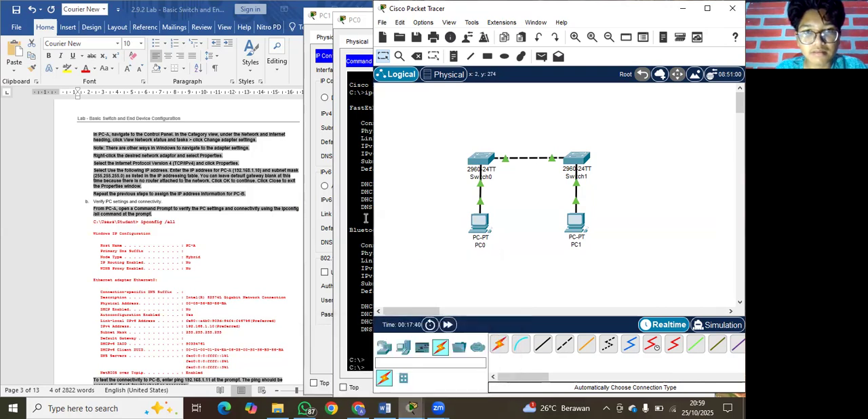
{"action": "left_click", "coordinate": [358, 24]}
{"action": "left_click_drag", "start_coordinate": [357, 24], "coordinate": [251, 69]}
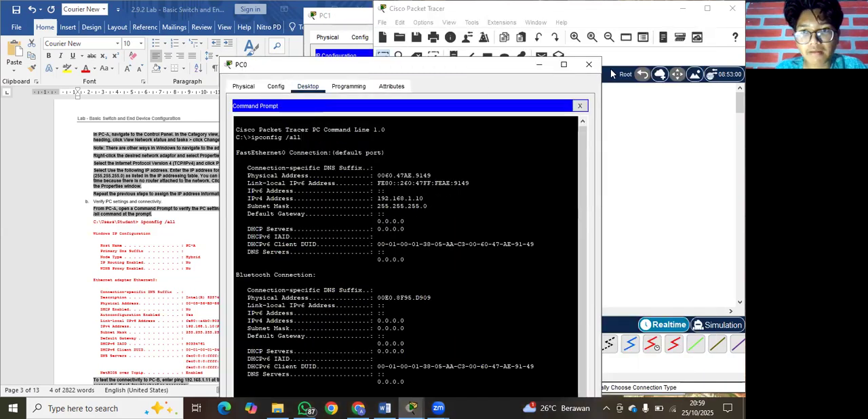
{"action": "left_click", "coordinate": [587, 67]}
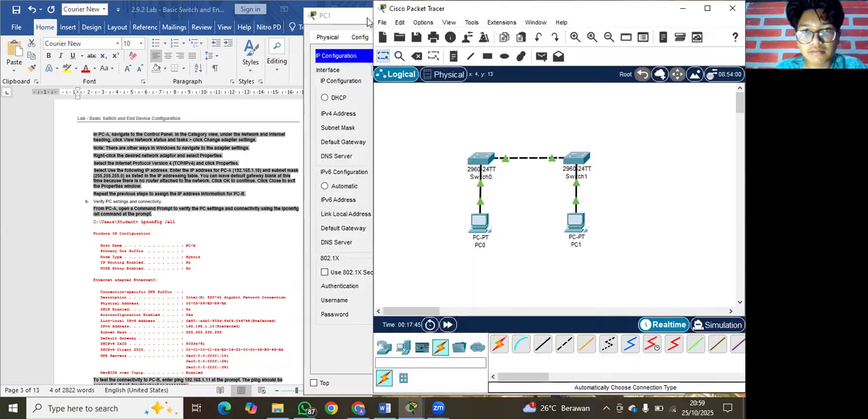
{"action": "left_click", "coordinate": [354, 21]}
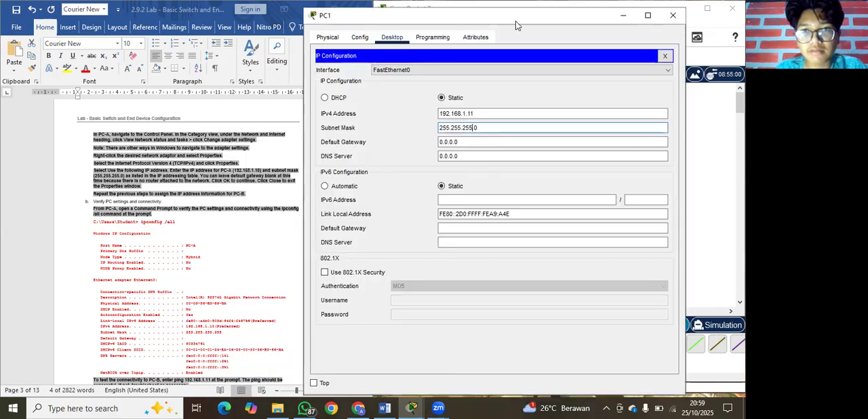
{"action": "left_click_drag", "start_coordinate": [518, 23], "coordinate": [426, 47]}
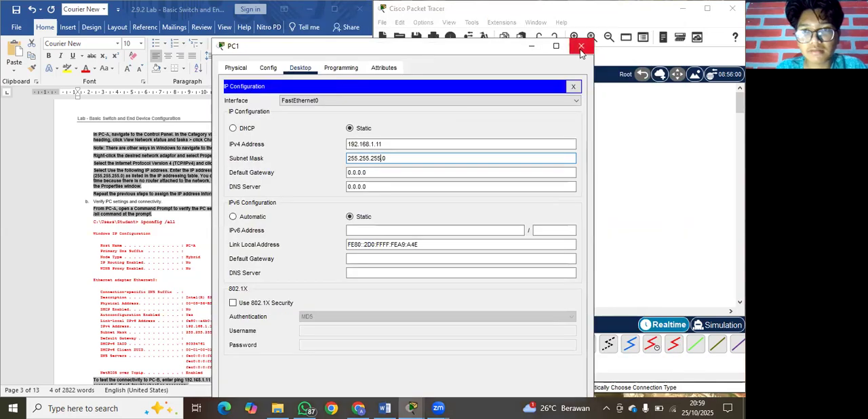
{"action": "left_click", "coordinate": [585, 44]}
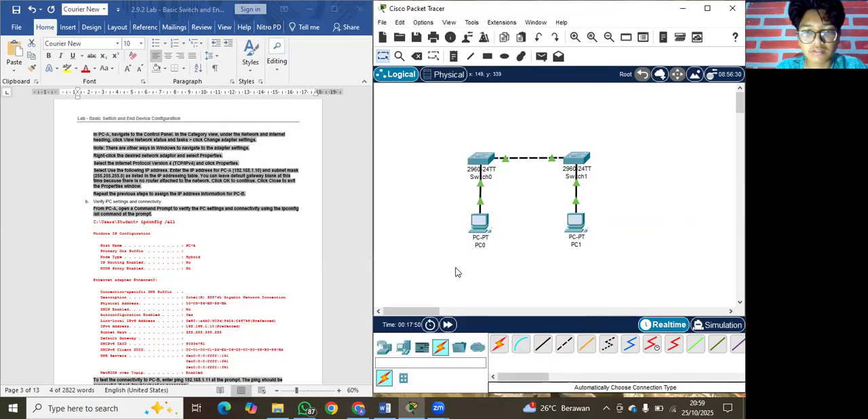
Run ipconfig /all in PC1's Command Prompt to verify its IP settings, and close the PC1 window.
{"action": "left_click", "coordinate": [575, 224]}
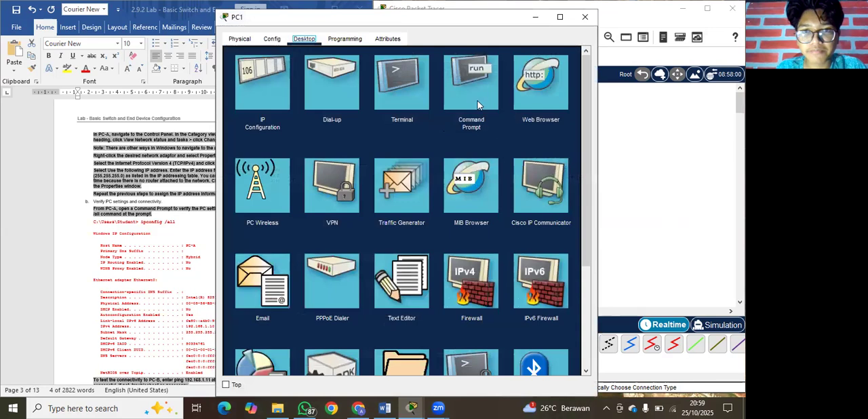
{"action": "left_click", "coordinate": [459, 79]}
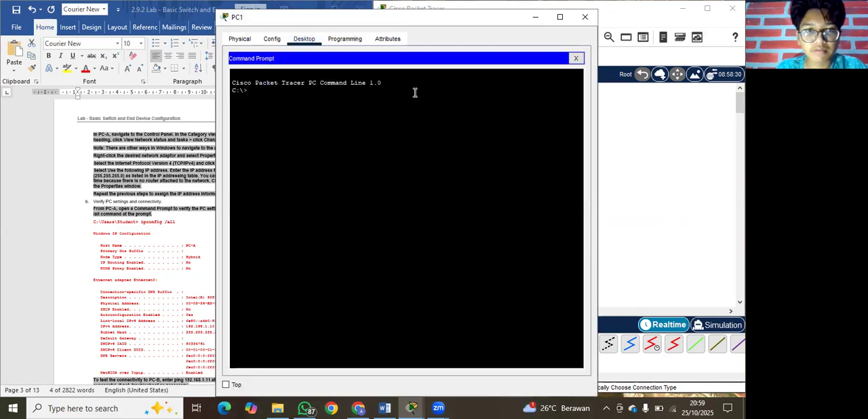
{"action": "type", "text": "ipcon"}
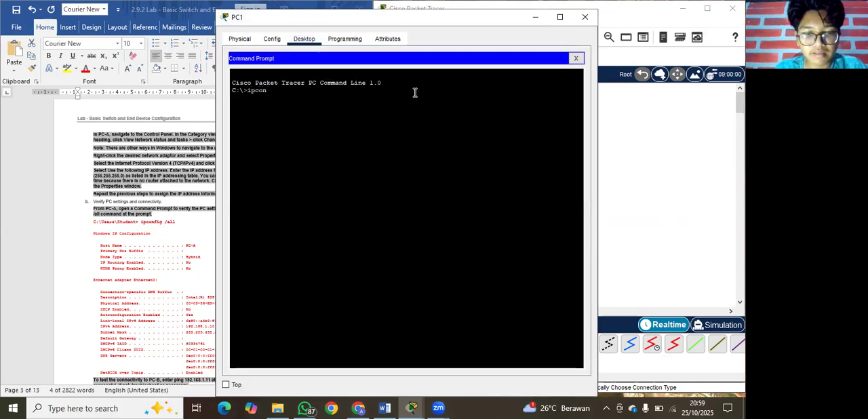
{"action": "type", "text": "fig /all"}
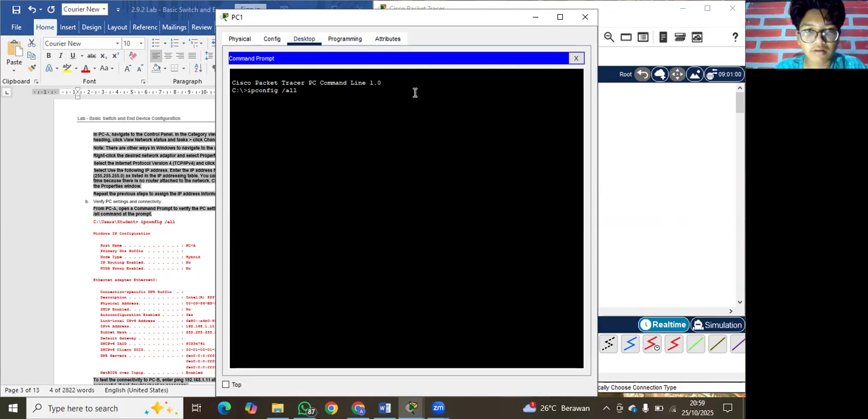
{"action": "key", "text": "Return"}
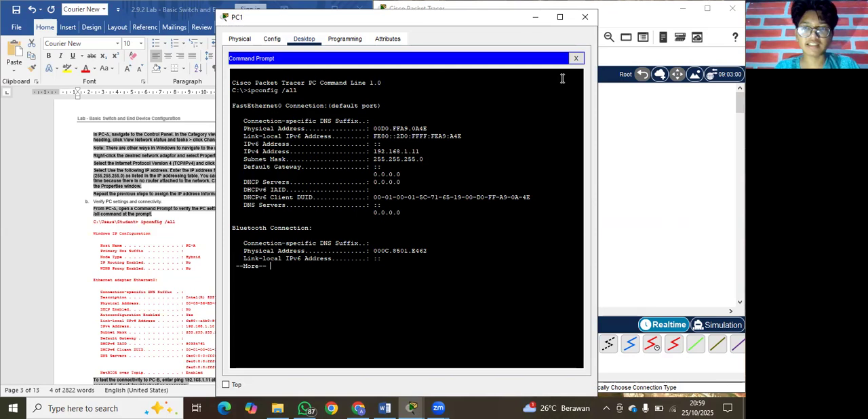
{"action": "left_click", "coordinate": [587, 21]}
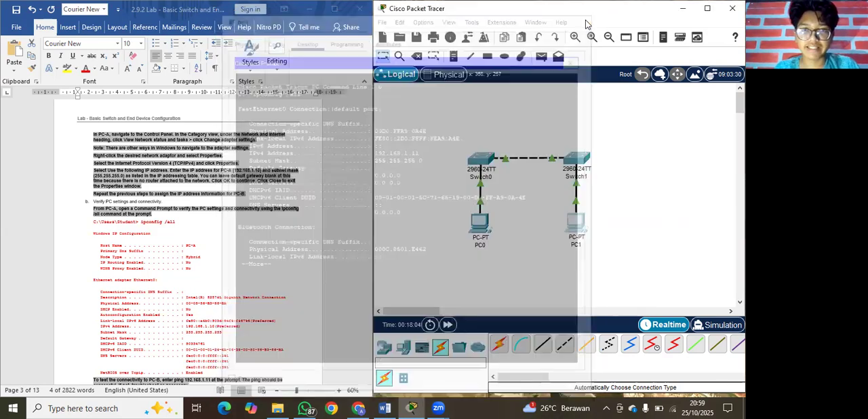
Review the lab document at 80% zoom, from the PC-B ping test through Step 3's basic switch configuration commands.
{"action": "scroll", "coordinate": [260, 238], "scroll_direction": "down", "scroll_amount": 3}
{"action": "scroll", "coordinate": [259, 238], "scroll_direction": "down", "scroll_amount": 5}
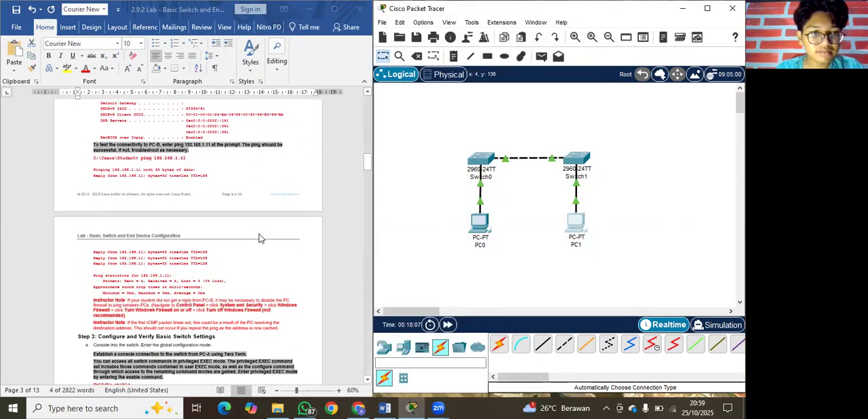
{"action": "scroll", "coordinate": [259, 238], "scroll_direction": "up", "scroll_amount": 2}
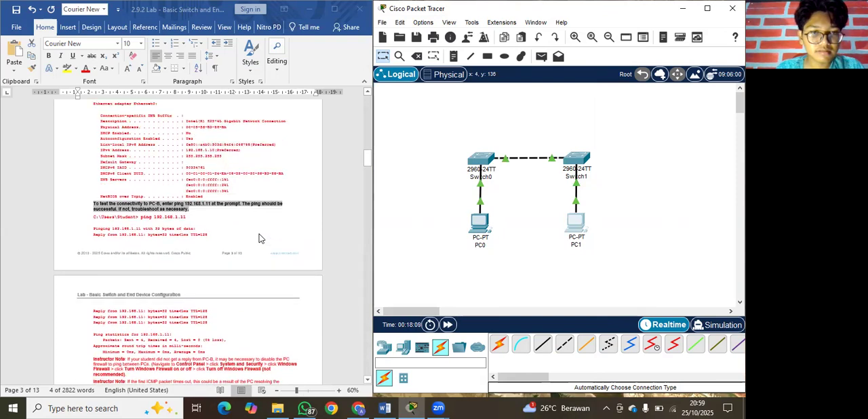
{"action": "scroll", "coordinate": [259, 238], "scroll_direction": "up", "scroll_amount": 2}
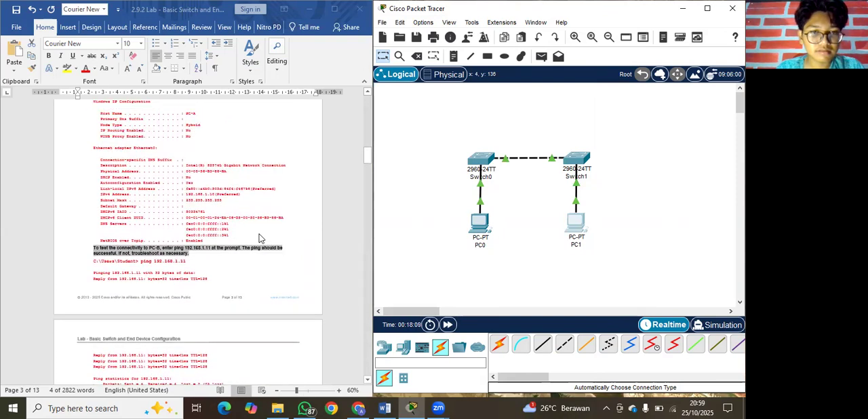
{"action": "left_click", "coordinate": [331, 392]}
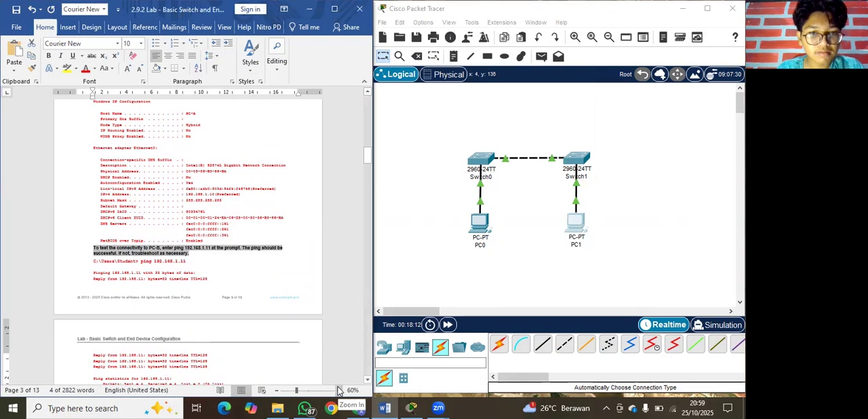
{"action": "scroll", "coordinate": [301, 242], "scroll_direction": "up", "scroll_amount": 2}
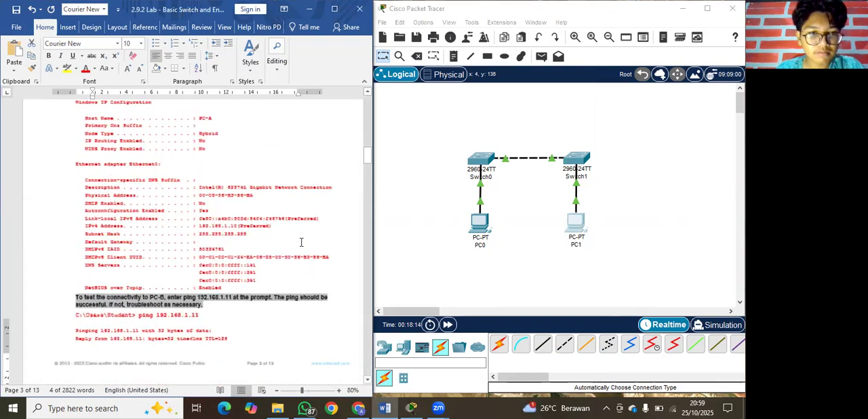
{"action": "scroll", "coordinate": [301, 242], "scroll_direction": "down", "scroll_amount": 1}
{"action": "scroll", "coordinate": [301, 242], "scroll_direction": "down", "scroll_amount": 5}
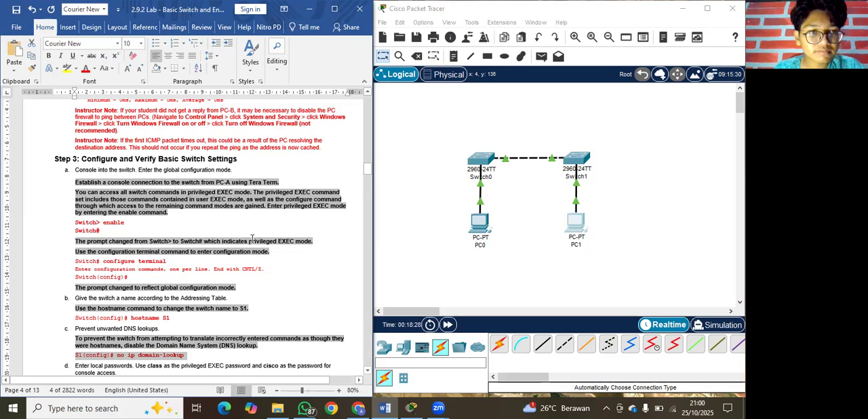
{"action": "scroll", "coordinate": [252, 239], "scroll_direction": "down", "scroll_amount": 1}
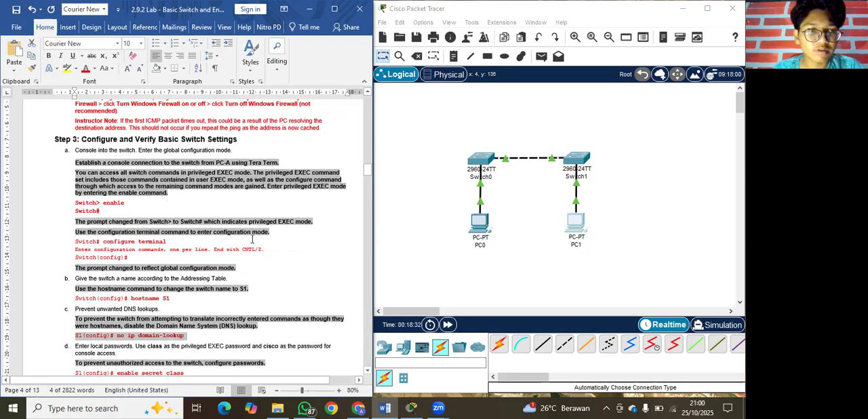
{"action": "scroll", "coordinate": [283, 234], "scroll_direction": "down", "scroll_amount": 2}
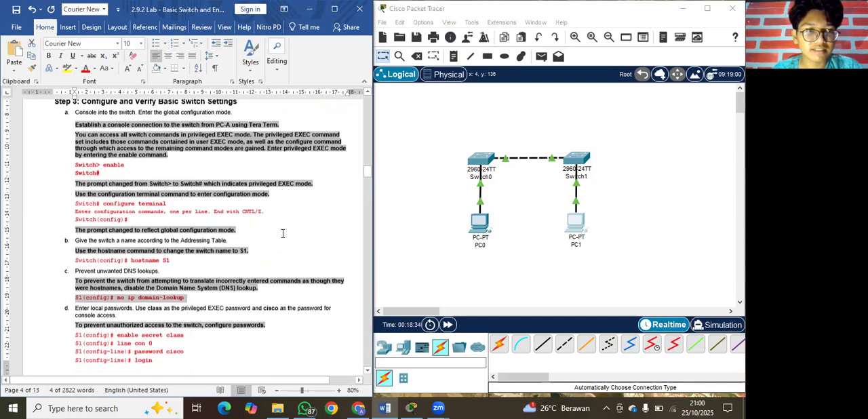
{"action": "scroll", "coordinate": [283, 235], "scroll_direction": "up", "scroll_amount": 1}
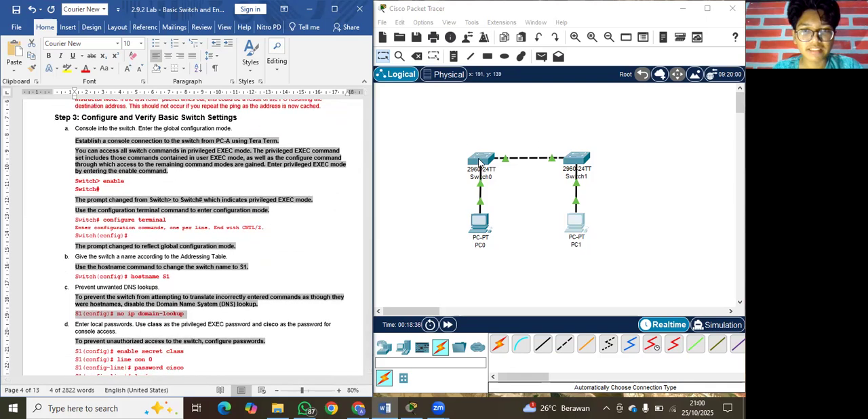
Open Switch0's command line, move its window clear of the lab instructions, and enter privileged EXEC mode with enable.
{"action": "left_click", "coordinate": [479, 161]}
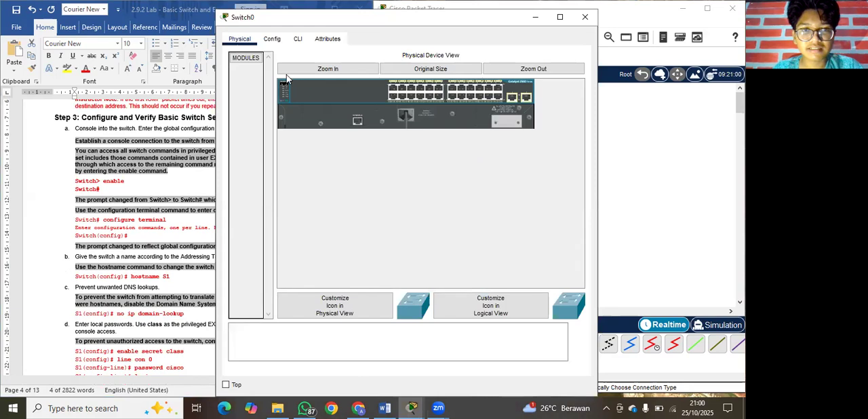
{"action": "left_click", "coordinate": [296, 43]}
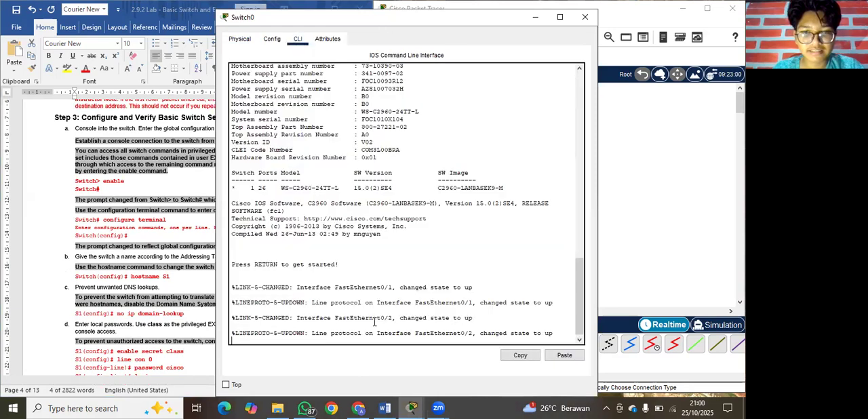
{"action": "key", "text": "Return"}
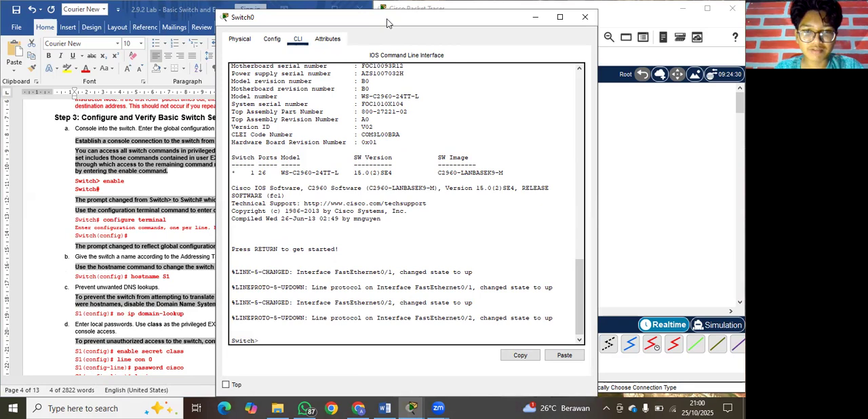
{"action": "left_click_drag", "start_coordinate": [388, 23], "coordinate": [493, 24]}
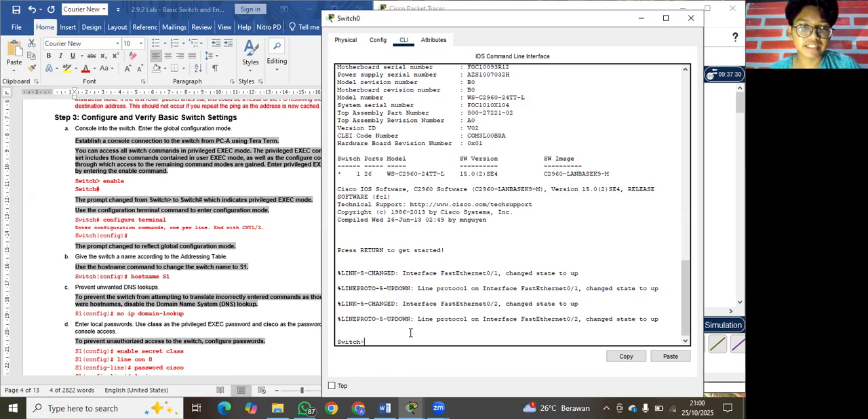
{"action": "type", "text": "enable"}
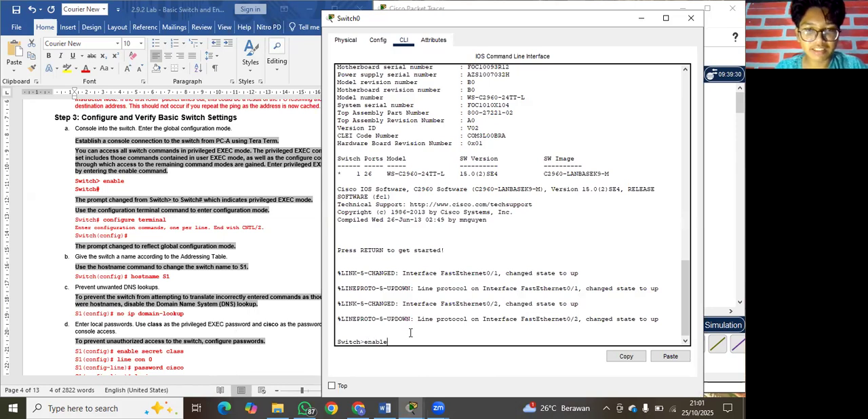
{"action": "key", "text": "Return"}
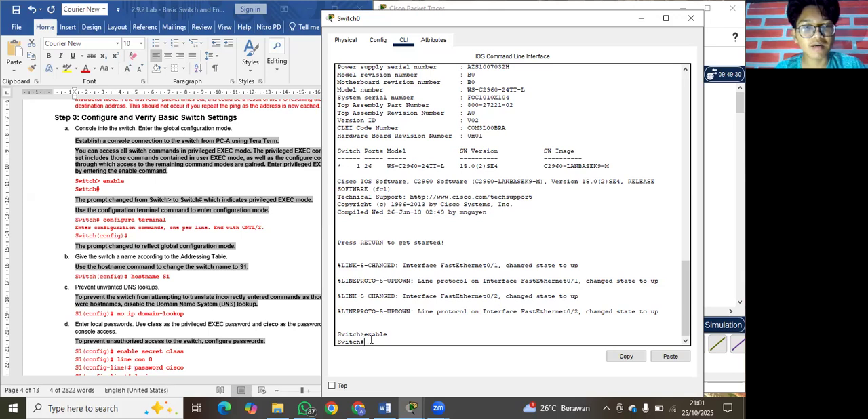
Enter global configuration mode on Switch0 with configure terminal.
{"action": "type", "text": "configure termina"}
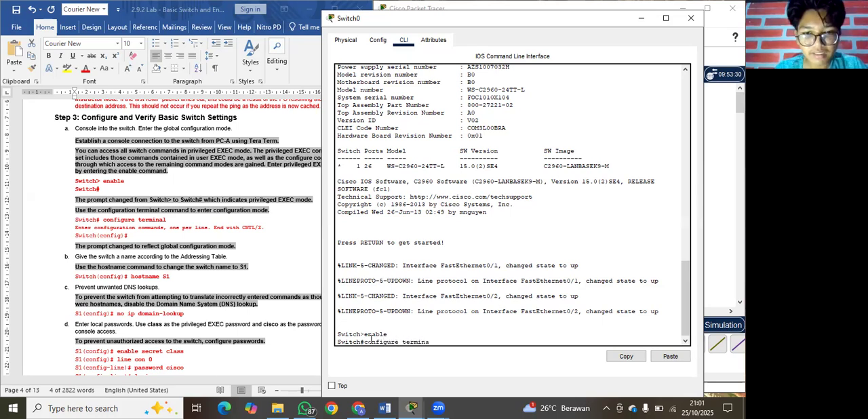
{"action": "type", "text": "l"}
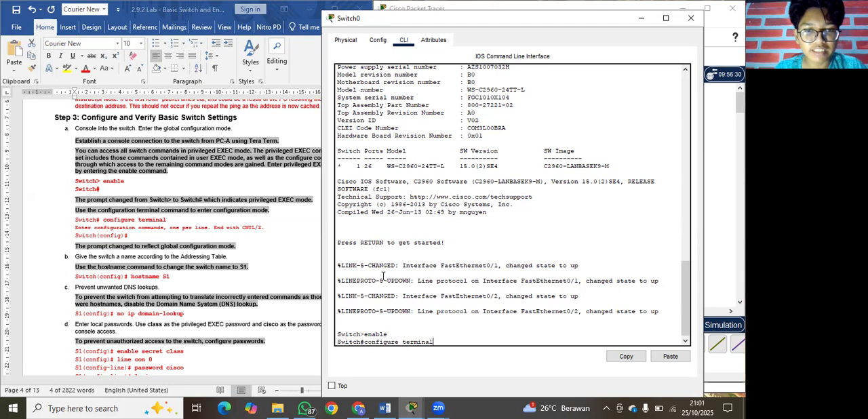
{"action": "key", "text": "Return"}
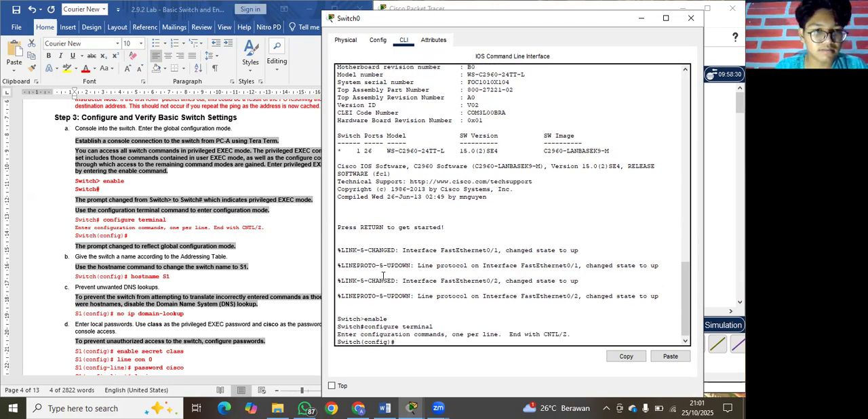
Following the lab document's step b, set Switch0's hostname to S1.
{"action": "scroll", "coordinate": [221, 269], "scroll_direction": "down", "scroll_amount": 1}
{"action": "scroll", "coordinate": [222, 268], "scroll_direction": "down", "scroll_amount": 1}
{"action": "scroll", "coordinate": [223, 268], "scroll_direction": "down", "scroll_amount": 1}
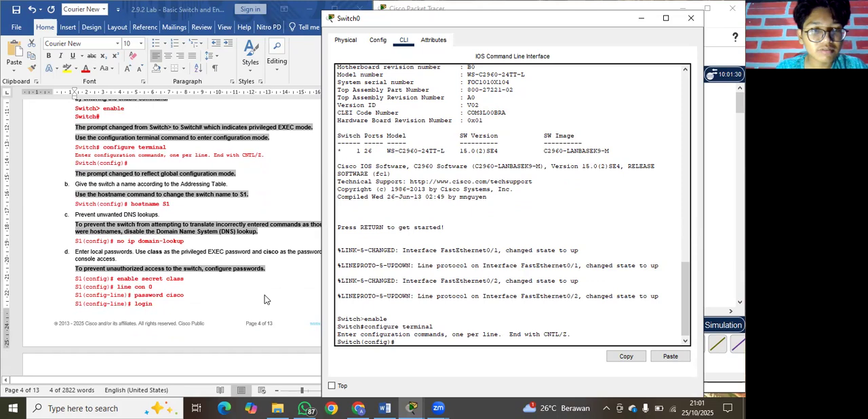
{"action": "scroll", "coordinate": [265, 296], "scroll_direction": "down", "scroll_amount": 1}
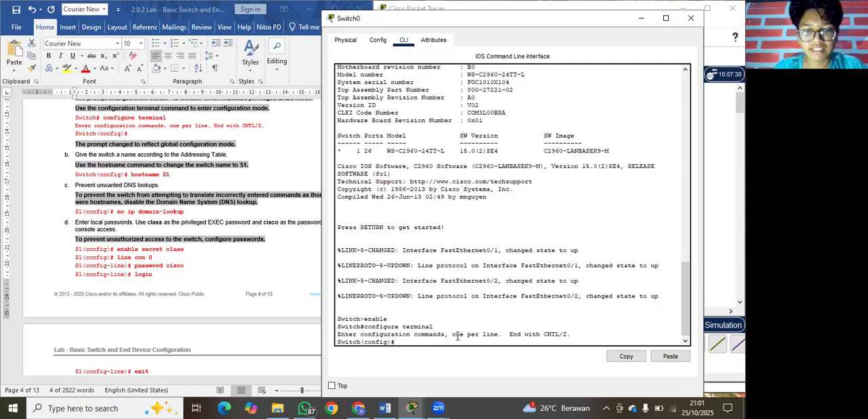
{"action": "type", "text": "host"}
{"action": "type", "text": "name"}
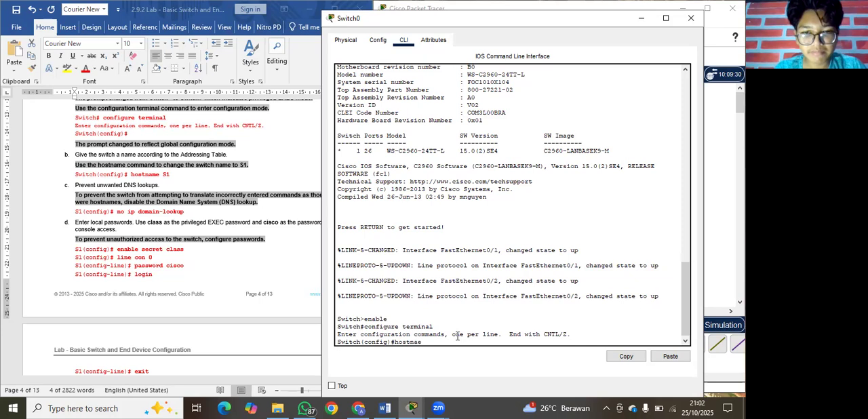
{"action": "type", "text": " S"}
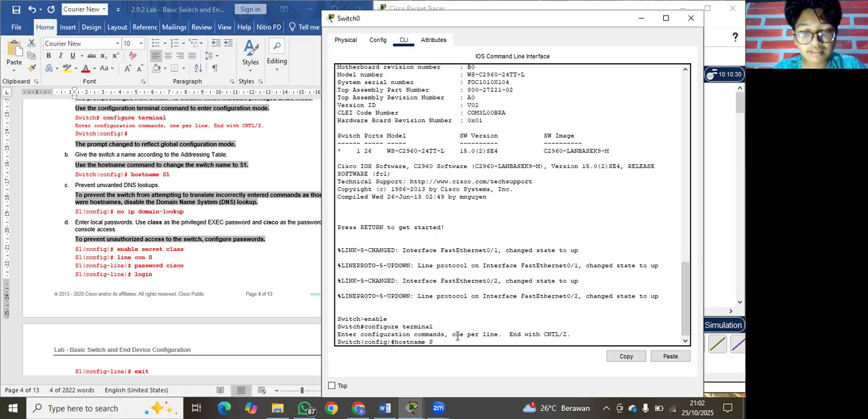
{"action": "type", "text": "1"}
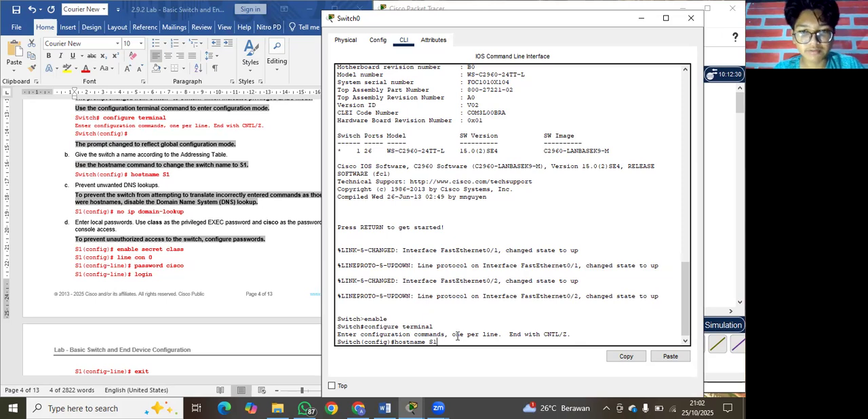
{"action": "key", "text": "Return"}
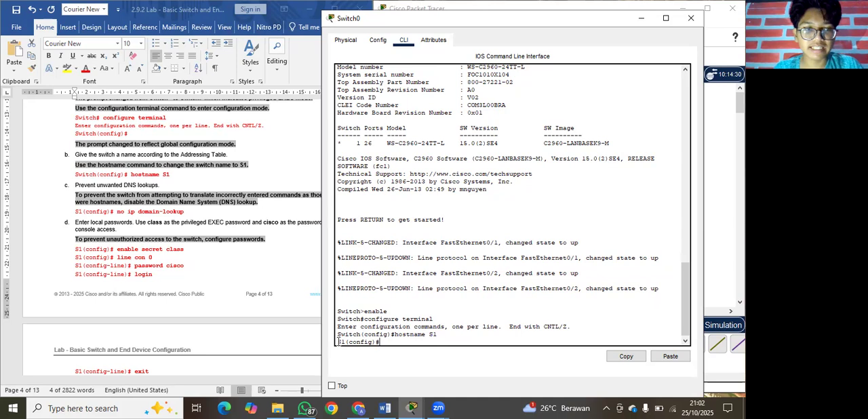
Disable DNS lookups on S1 with no ip domain-lookup, keeping the lab instructions readable beside the switch window.
{"action": "scroll", "coordinate": [251, 261], "scroll_direction": "down", "scroll_amount": 2}
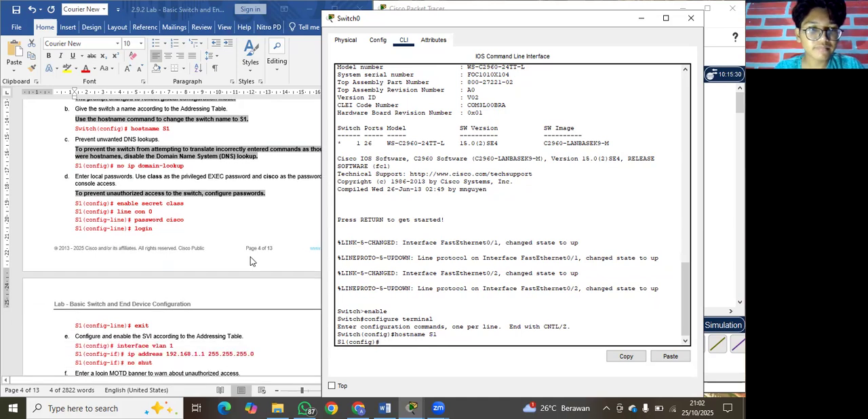
{"action": "scroll", "coordinate": [251, 262], "scroll_direction": "up", "scroll_amount": 1}
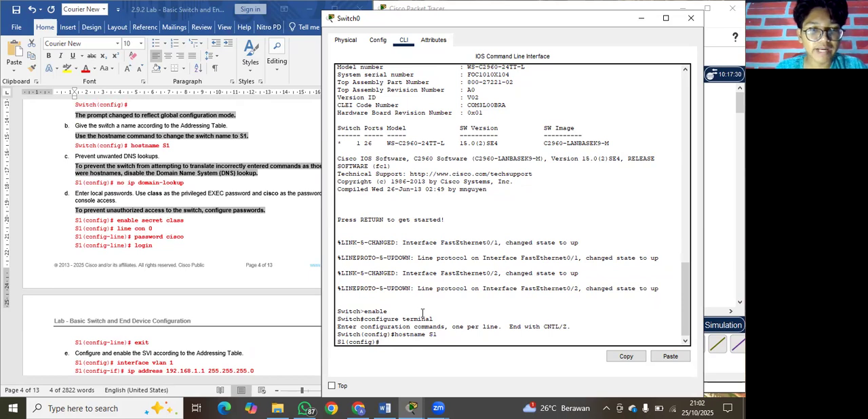
{"action": "type", "text": "no ip"}
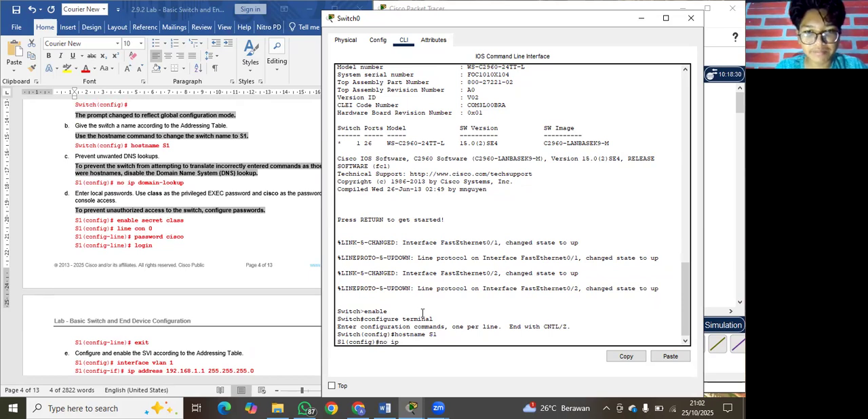
{"action": "type", "text": " d"}
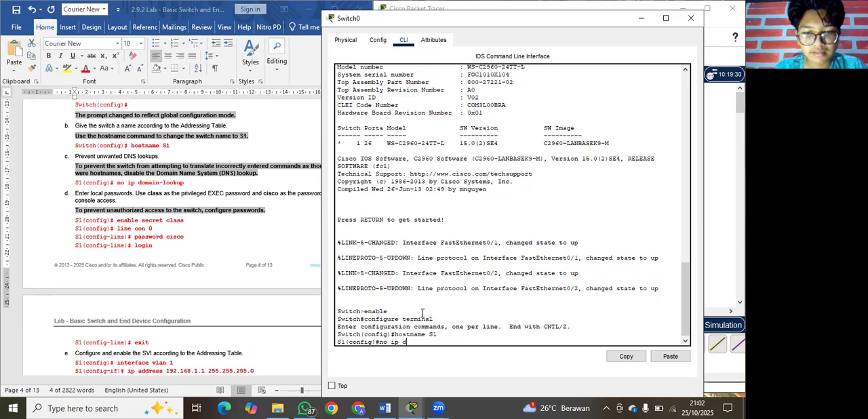
{"action": "type", "text": "omain"}
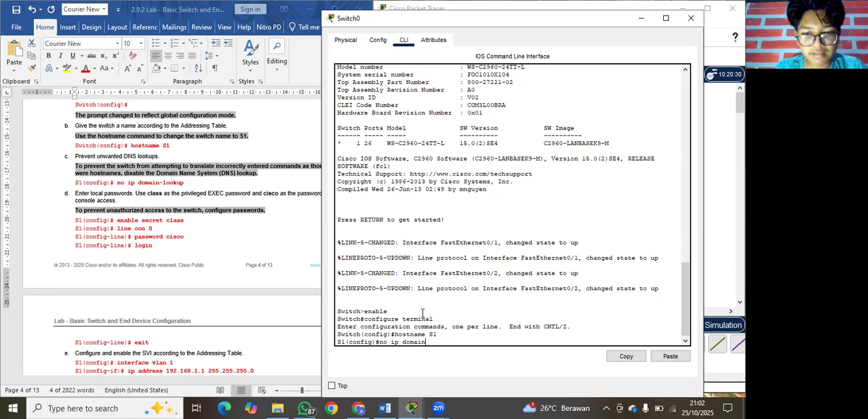
{"action": "type", "text": "-lookup"}
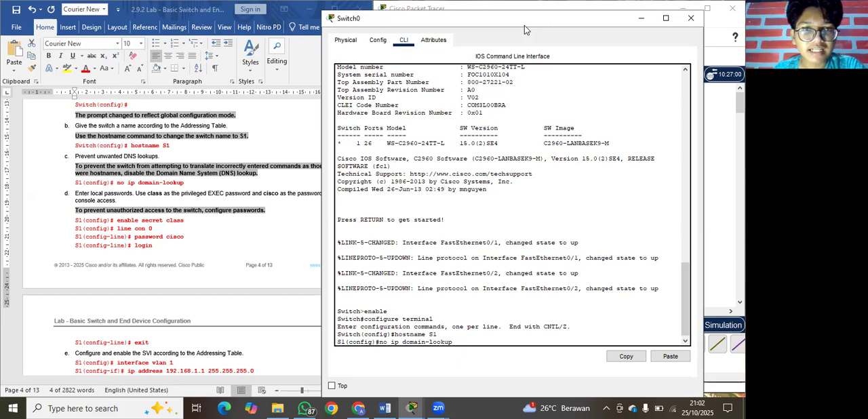
{"action": "left_click_drag", "start_coordinate": [524, 25], "coordinate": [558, 23]}
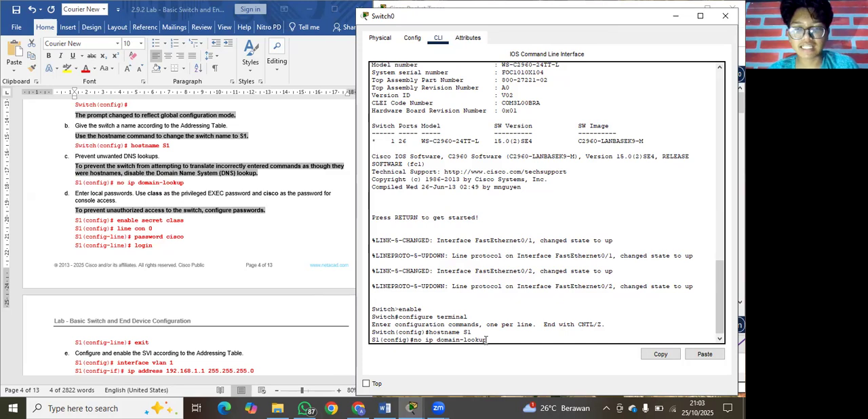
{"action": "key", "text": "Return"}
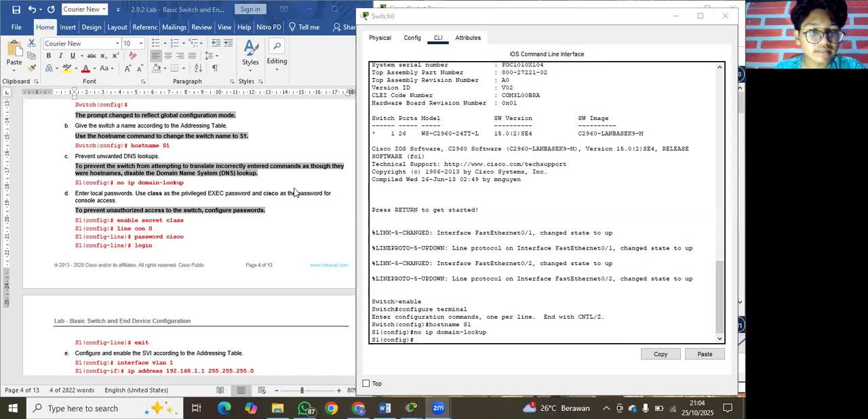
Following the lab document's step d, set S1's privileged EXEC password with the enable secret command.
{"action": "scroll", "coordinate": [294, 192], "scroll_direction": "down", "scroll_amount": 1}
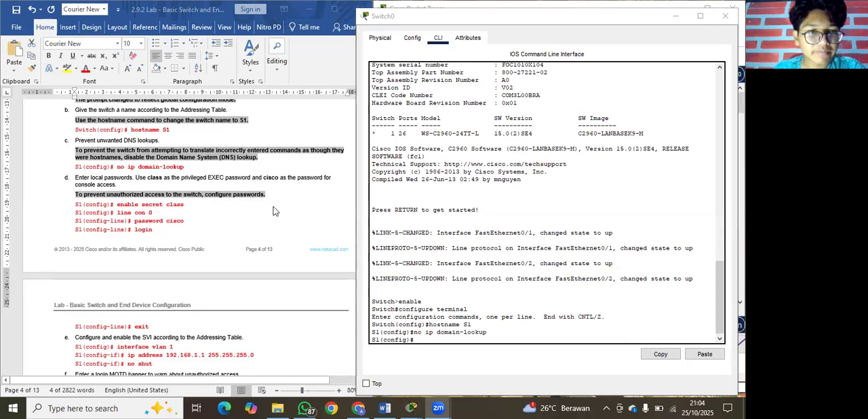
{"action": "scroll", "coordinate": [274, 211], "scroll_direction": "down", "scroll_amount": 1}
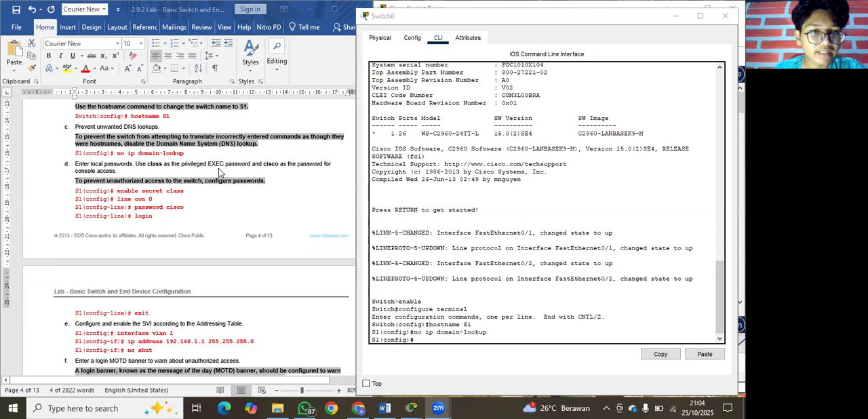
{"action": "scroll", "coordinate": [218, 173], "scroll_direction": "down", "scroll_amount": 1}
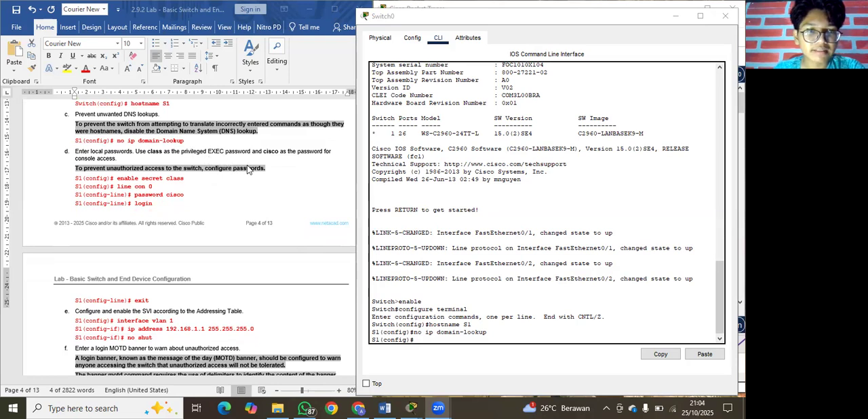
{"action": "left_click", "coordinate": [427, 339]}
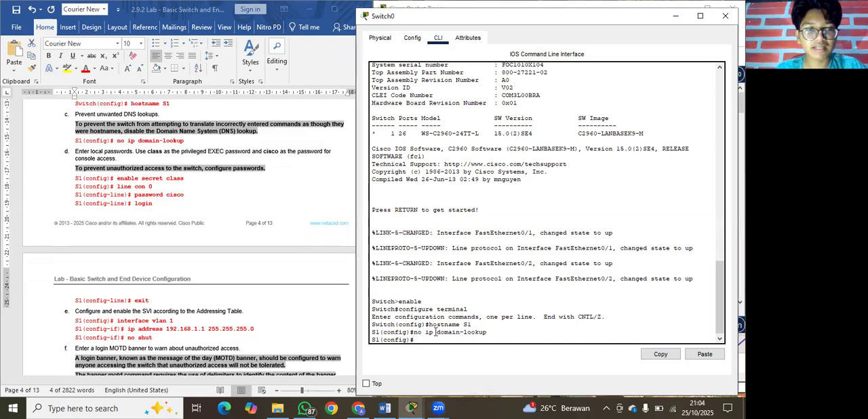
{"action": "type", "text": "enab"}
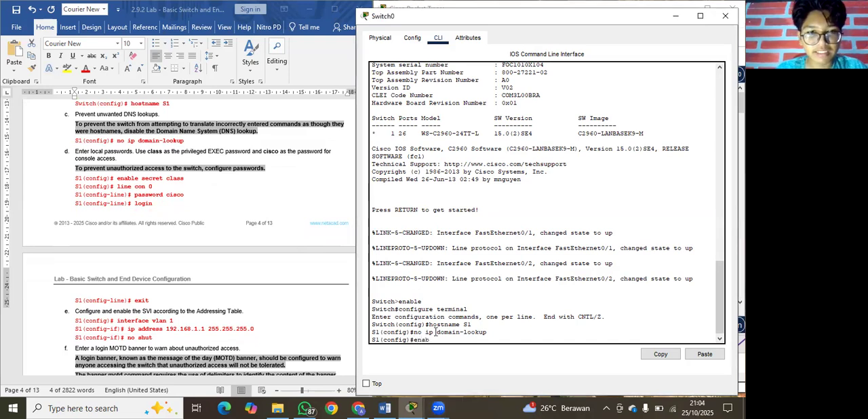
{"action": "type", "text": "le sec"}
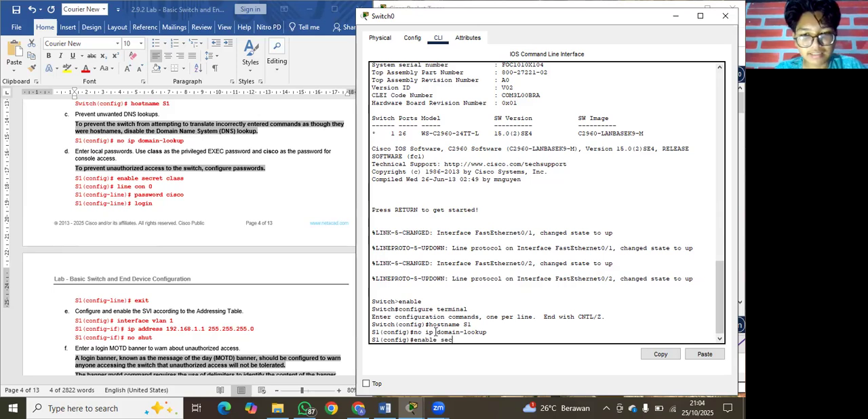
{"action": "type", "text": "ret class"}
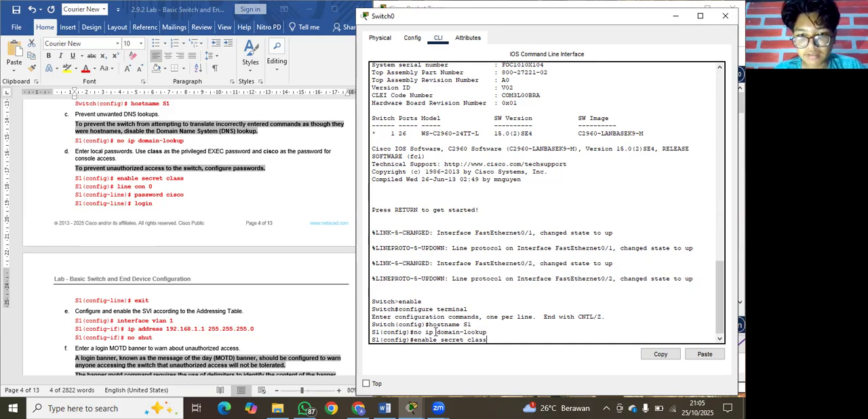
{"action": "key", "text": "Return"}
Enter line configuration for console 0 on S1 and set the console password given in the lab document.
{"action": "type", "text": "line con 0"}
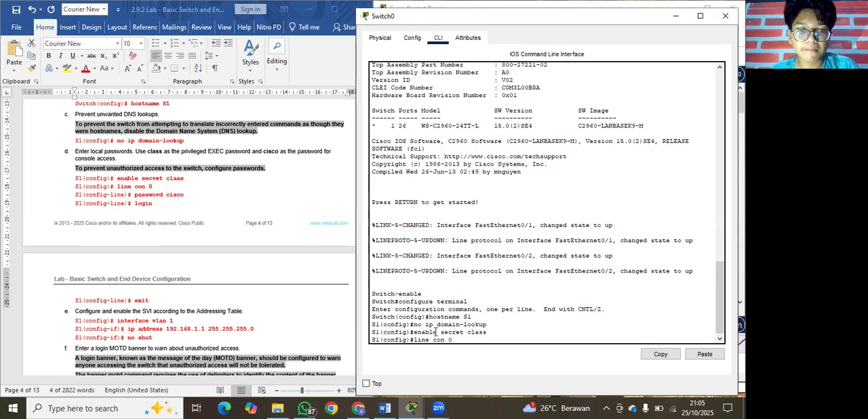
{"action": "key", "text": "Return"}
{"action": "type", "text": "password"}
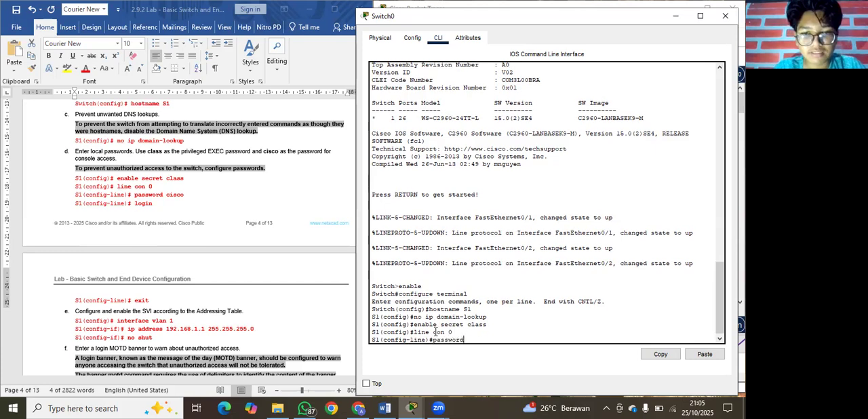
{"action": "type", "text": " cisco"}
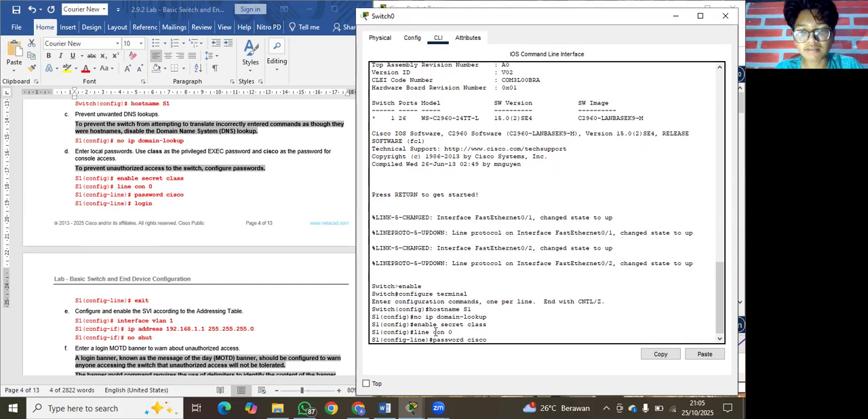
{"action": "key", "text": "Return"}
Enable password checking on S1's console line with the login command, following step d of the lab document.
{"action": "type", "text": "logi"}
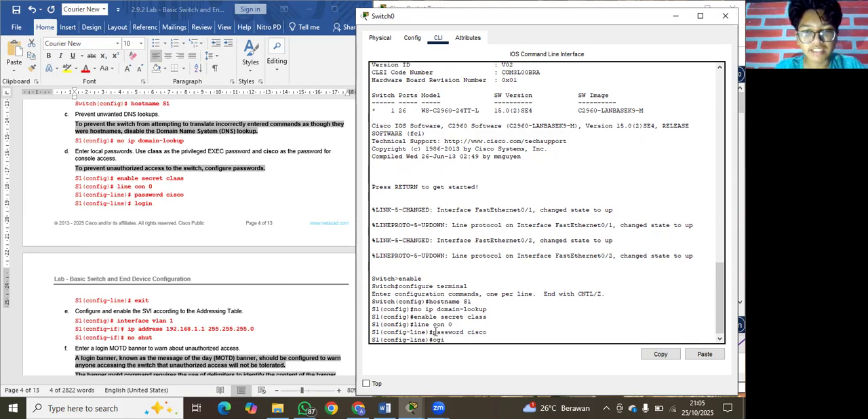
{"action": "key", "text": "BackSpace"}
{"action": "key", "text": "BackSpace"}
{"action": "key", "text": "BackSpace"}
{"action": "type", "text": "ogi"}
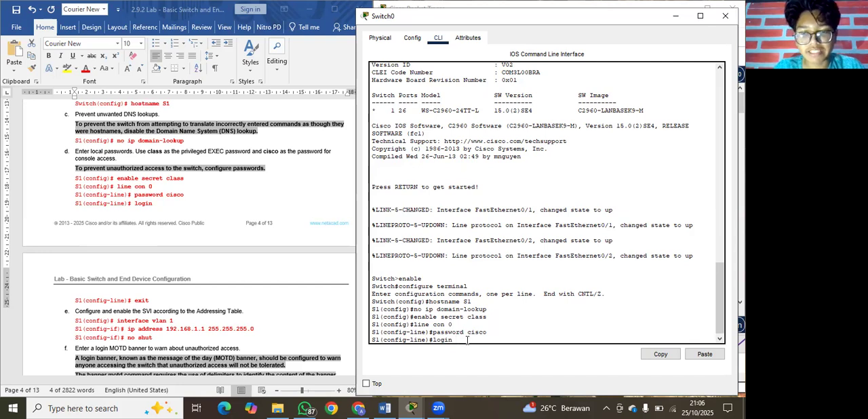
{"action": "key", "text": "Return"}
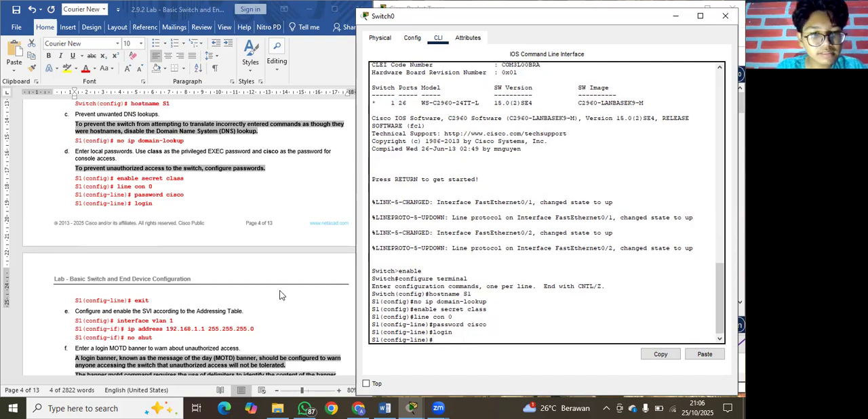
Exit line configuration and global configuration on S1 to return to privileged EXEC mode.
{"action": "scroll", "coordinate": [284, 293], "scroll_direction": "down", "scroll_amount": 2}
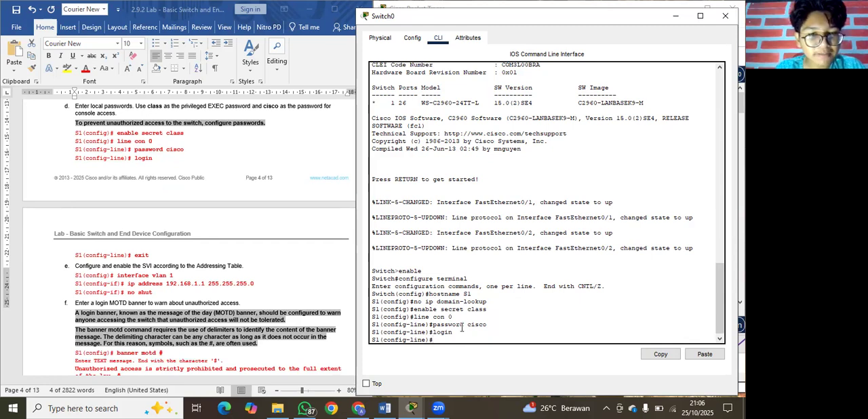
{"action": "type", "text": "exit"}
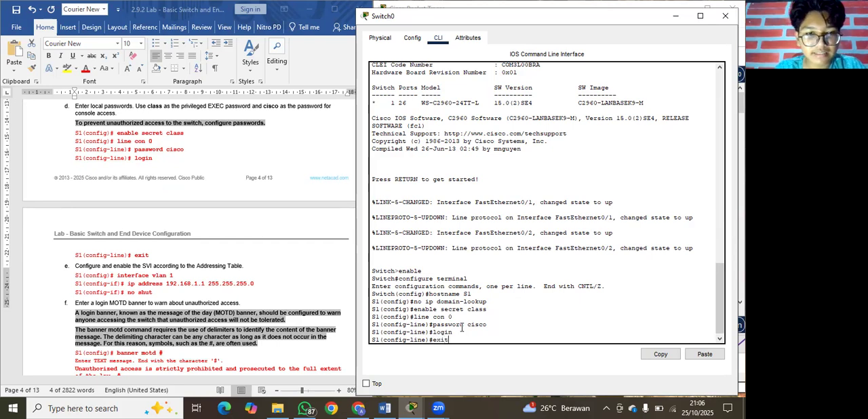
{"action": "key", "text": "Return"}
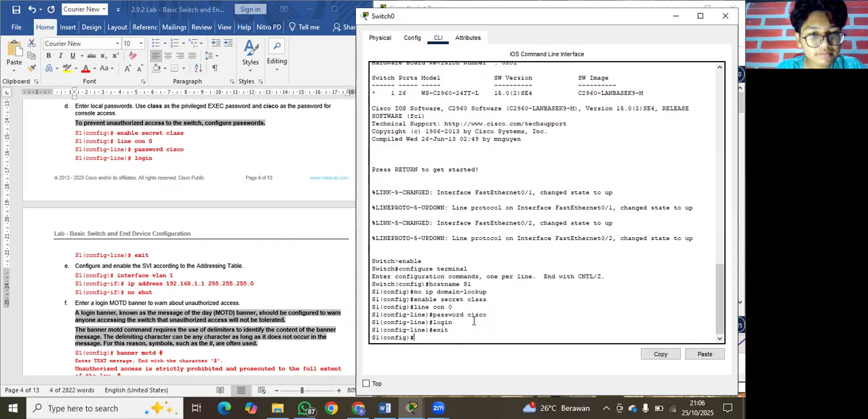
{"action": "scroll", "coordinate": [321, 339], "scroll_direction": "down", "scroll_amount": 1}
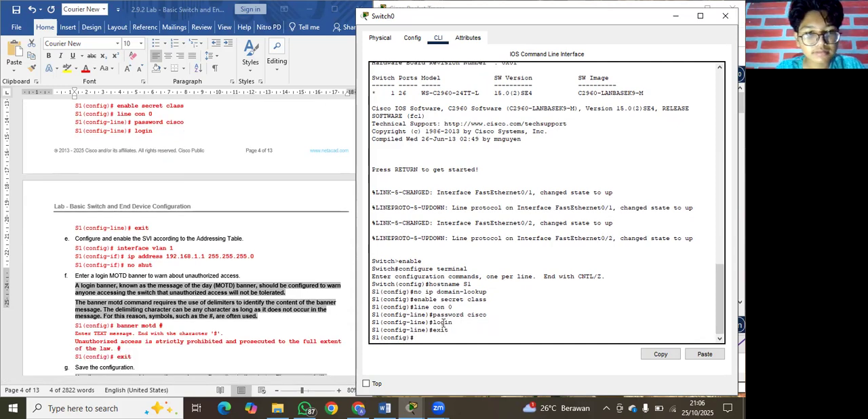
{"action": "type", "text": "exit"}
{"action": "key", "text": "Return"}
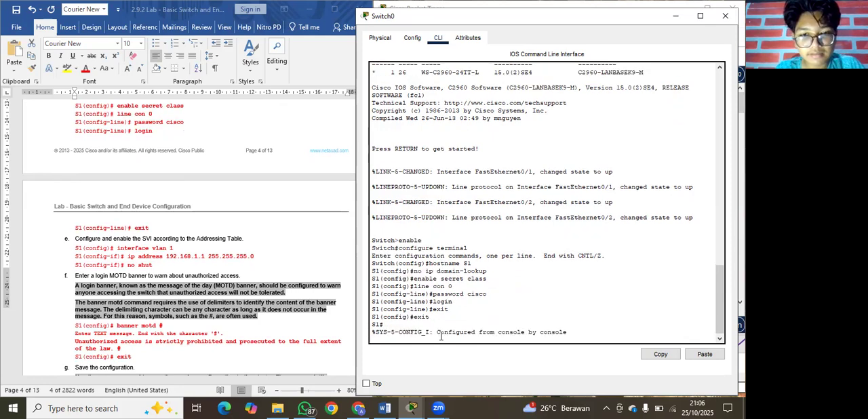
Log out of S1's console session and log back in with the console password to test it.
{"action": "key", "text": "Return"}
{"action": "type", "text": "enable"}
{"action": "key", "text": "Return"}
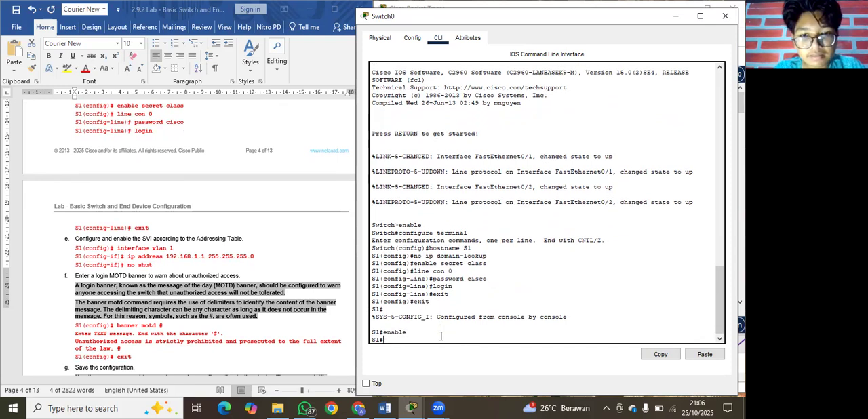
{"action": "type", "text": "exit"}
{"action": "key", "text": "Return"}
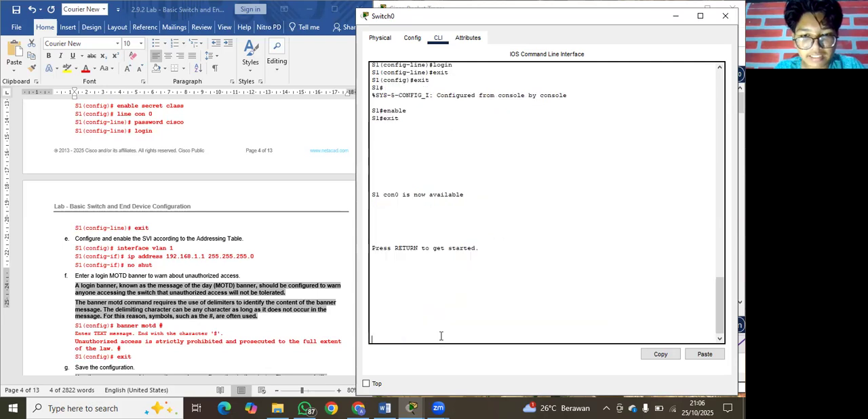
{"action": "key", "text": "Return"}
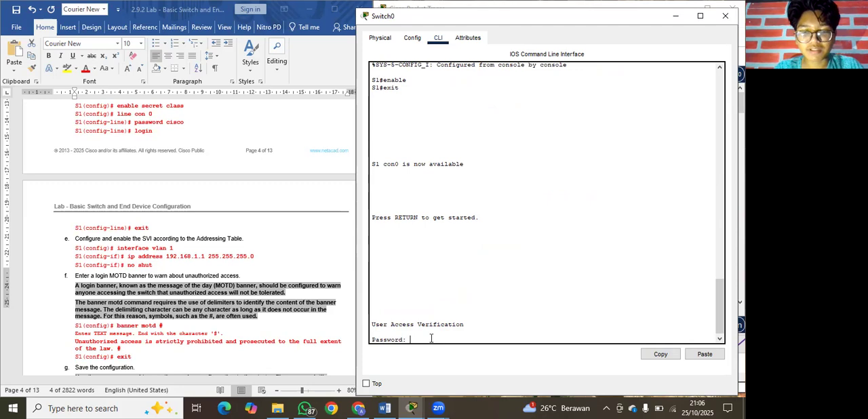
{"action": "key", "text": "Return"}
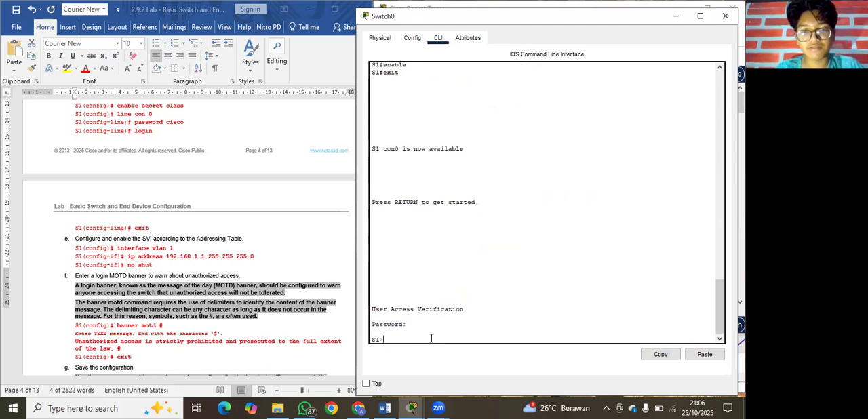
Try to enter privileged EXEC mode on S1 with the enable command and the privileged EXEC password.
{"action": "type", "text": "enable"}
{"action": "key", "text": "Return"}
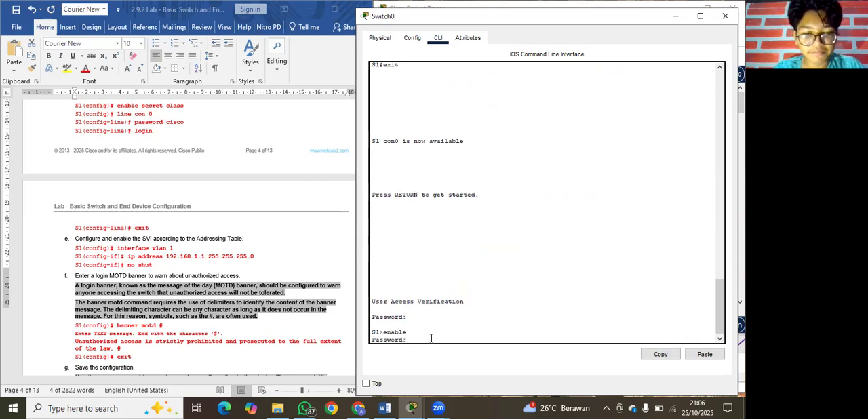
{"action": "key", "text": "Return"}
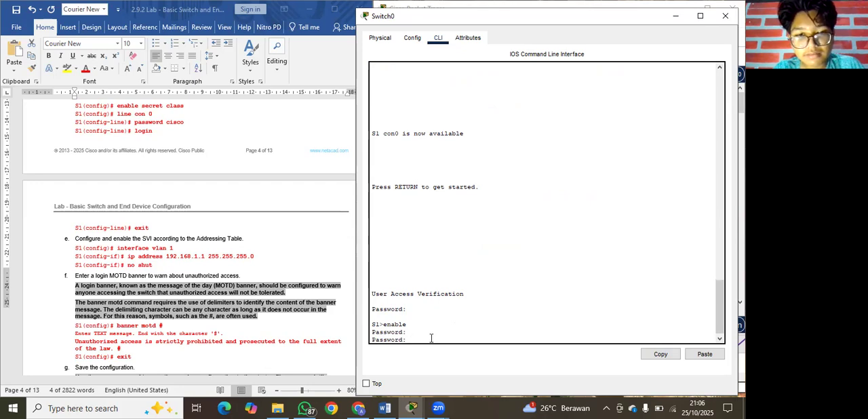
{"action": "key", "text": "Return"}
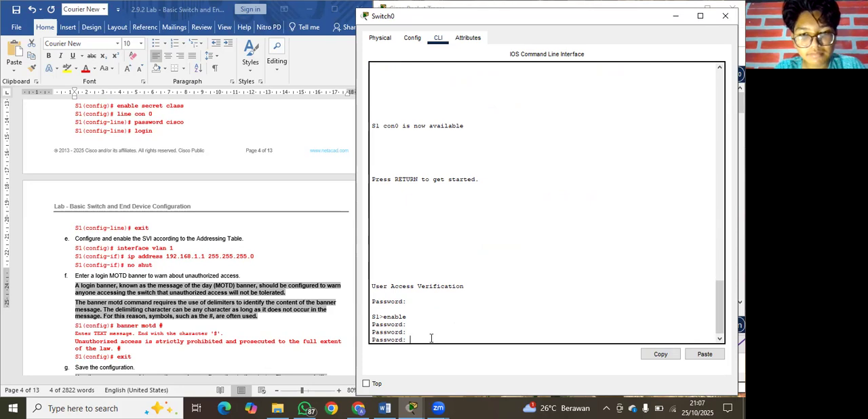
{"action": "key", "text": "Return"}
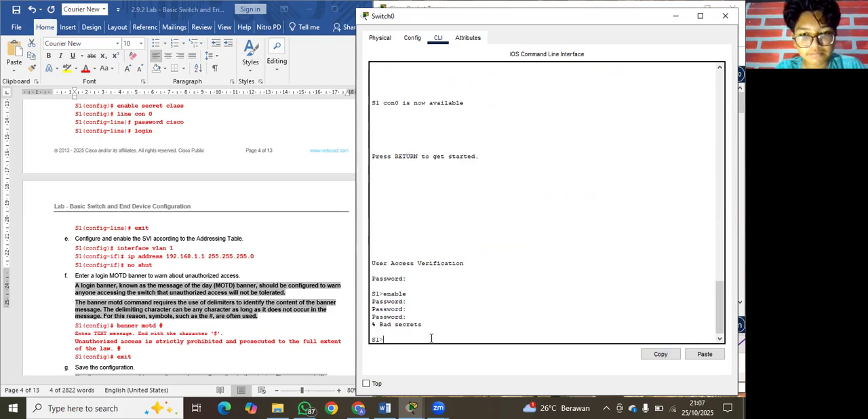
Run enable again on S1 and enter the privileged EXEC password to reach privileged EXEC mode.
{"action": "type", "text": "enabl"}
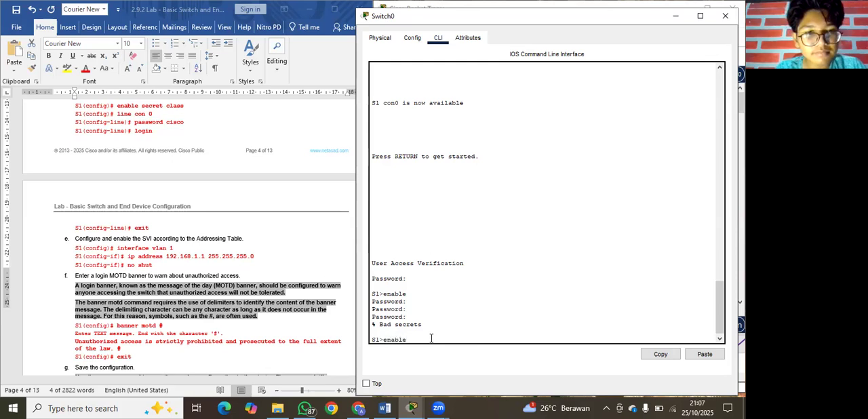
{"action": "type", "text": "e"}
{"action": "key", "text": "Return"}
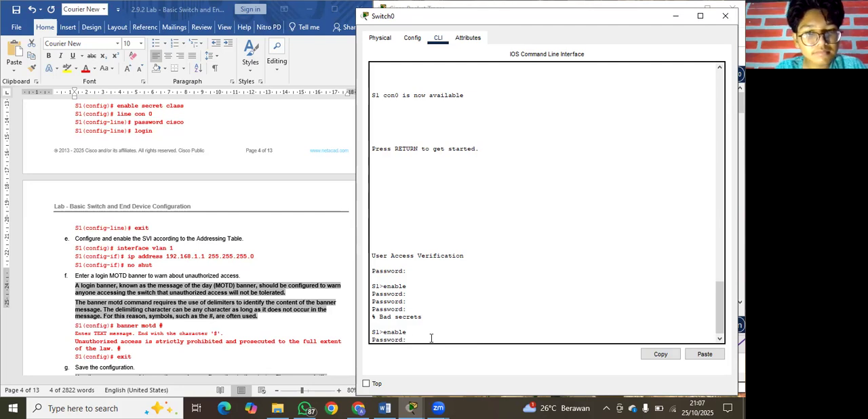
{"action": "key", "text": "Return"}
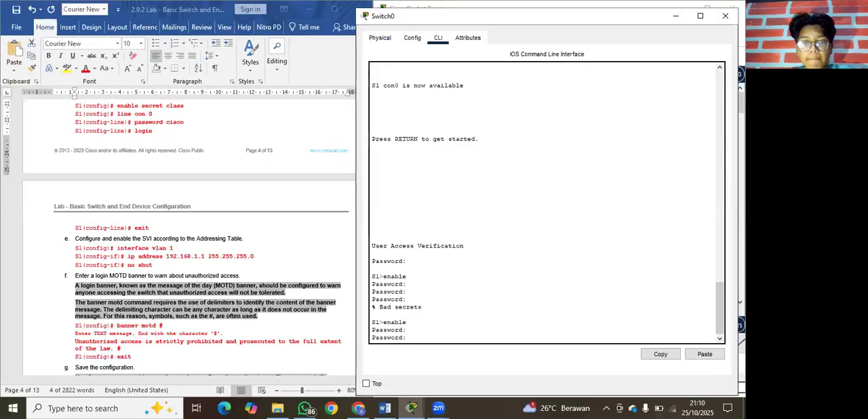
{"action": "key", "text": "Return"}
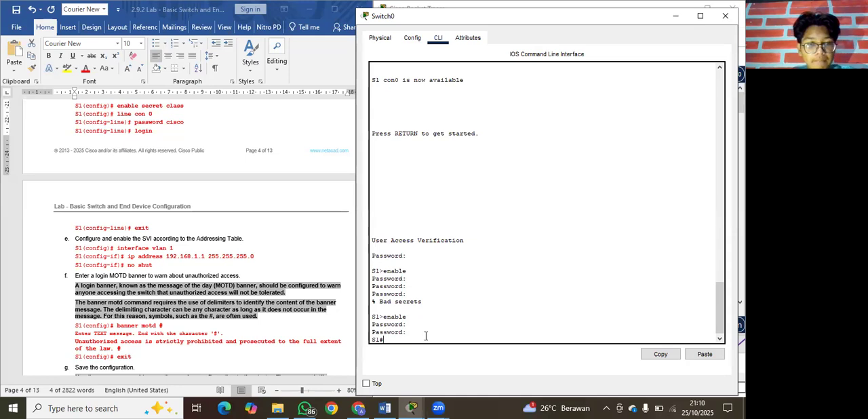
Bring step e of the lab document into view and enter global configuration mode on S1 with conf t.
{"action": "left_click", "coordinate": [275, 293]}
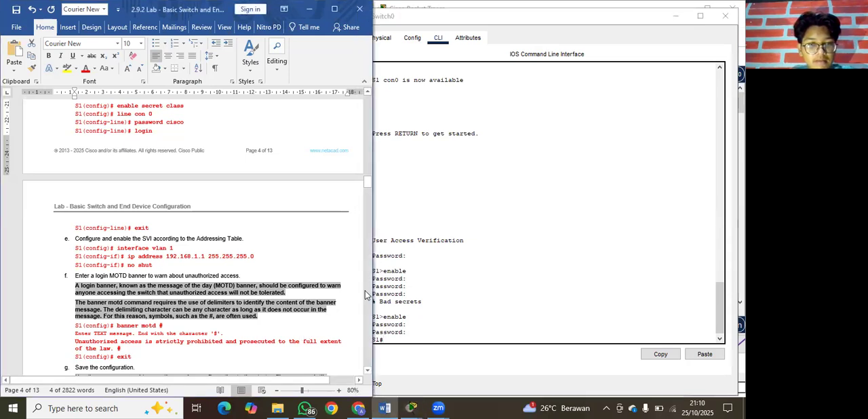
{"action": "scroll", "coordinate": [294, 321], "scroll_direction": "down", "scroll_amount": 1}
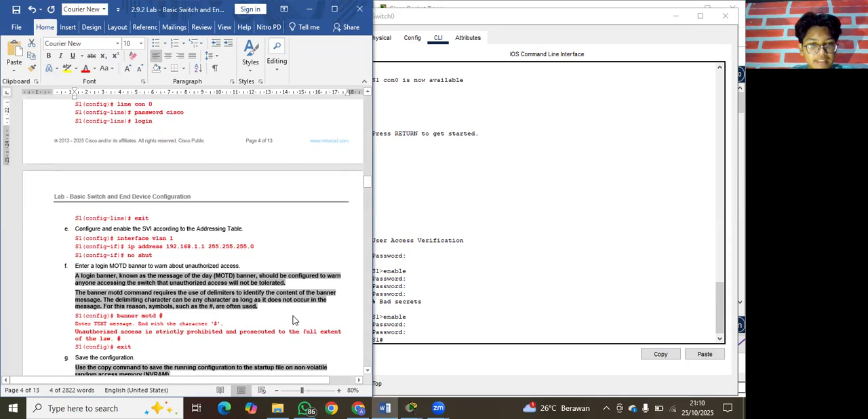
{"action": "left_click", "coordinate": [398, 338]}
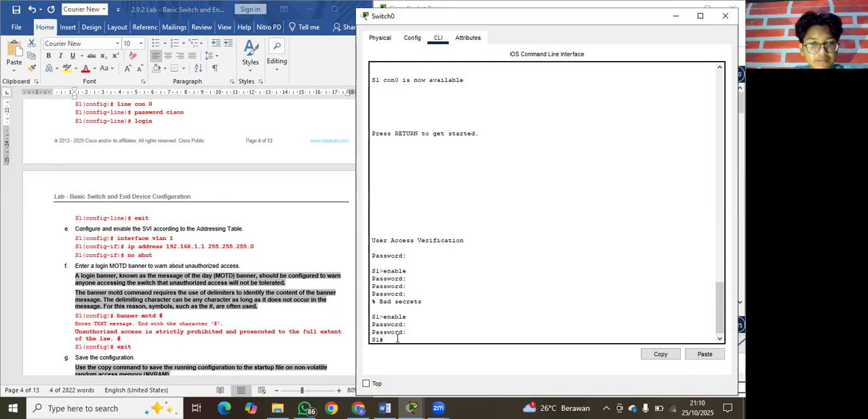
{"action": "type", "text": "confi"}
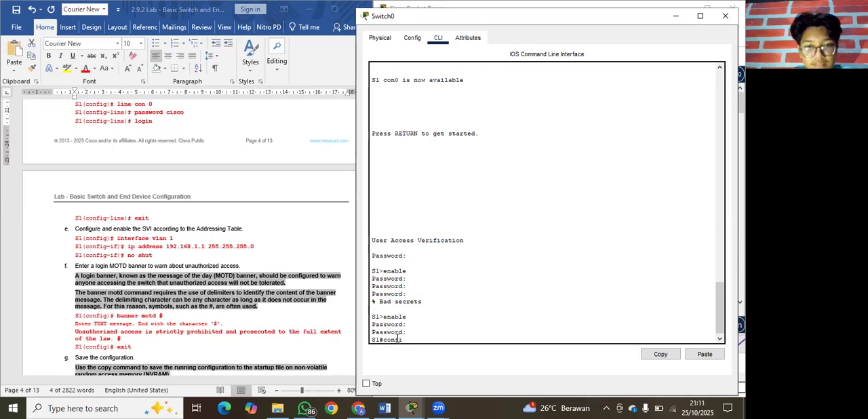
{"action": "type", "text": "gure terim"}
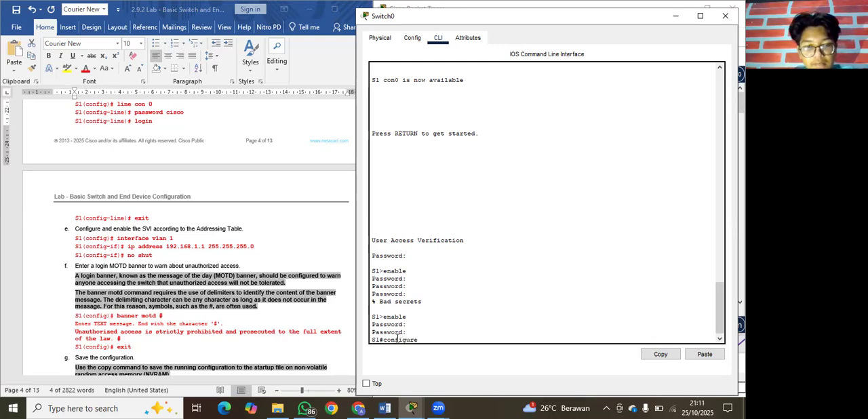
{"action": "key", "text": "BackSpace"}
{"action": "key", "text": "BackSpace"}
{"action": "key", "text": "BackSpace"}
{"action": "key", "text": "BackSpace"}
{"action": "key", "text": "BackSpace"}
{"action": "key", "text": "BackSpace"}
{"action": "key", "text": "BackSpace"}
{"action": "key", "text": "BackSpace"}
{"action": "key", "text": "BackSpace"}
{"action": "key", "text": "BackSpace"}
{"action": "key", "text": "BackSpace"}
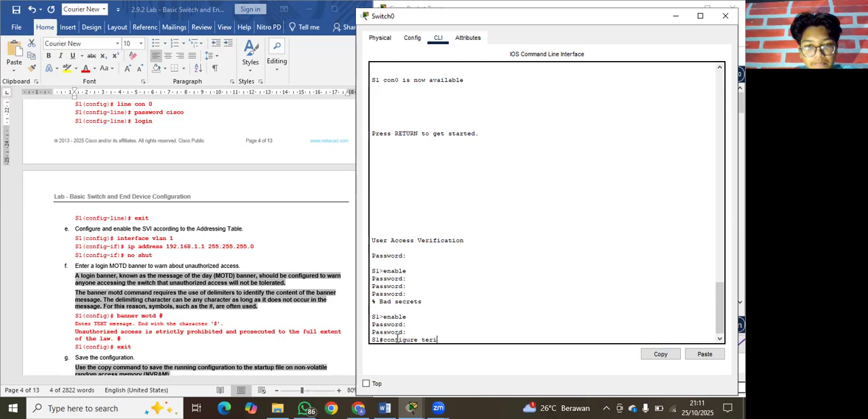
{"action": "type", "text": "t"}
{"action": "key", "text": "Return"}
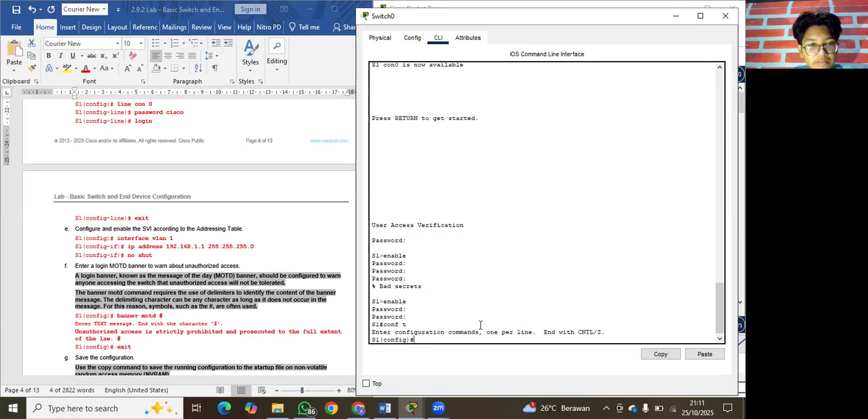
Enter interface configuration for VLAN 1 on S1 with the interface vlan 1 command.
{"action": "type", "text": "interfac"}
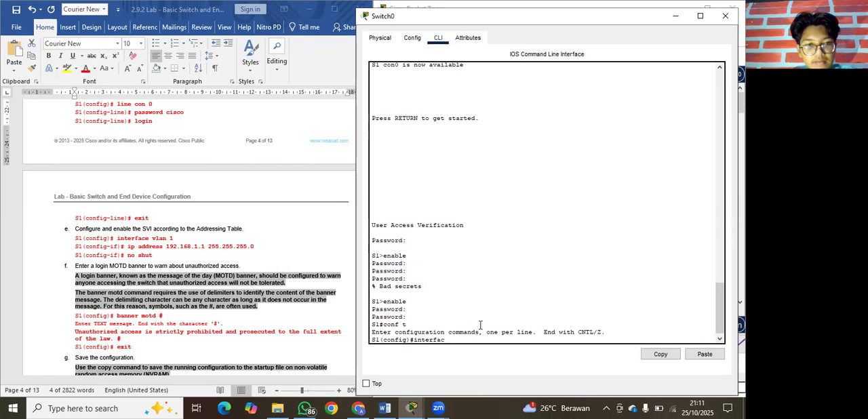
{"action": "type", "text": "e vlan 1"}
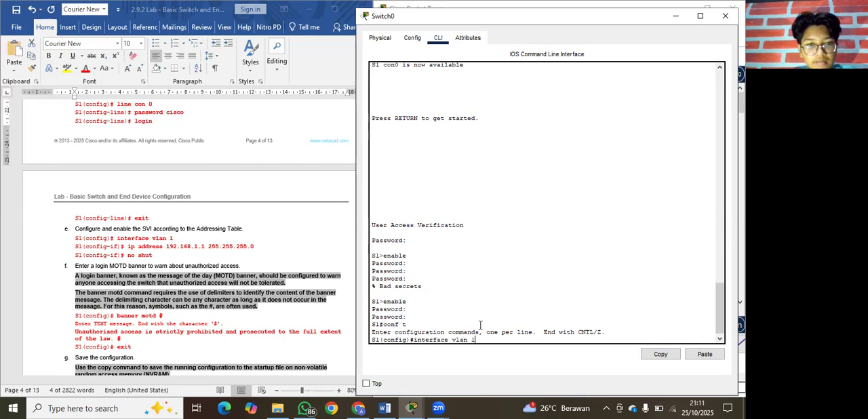
{"action": "key", "text": "Return"}
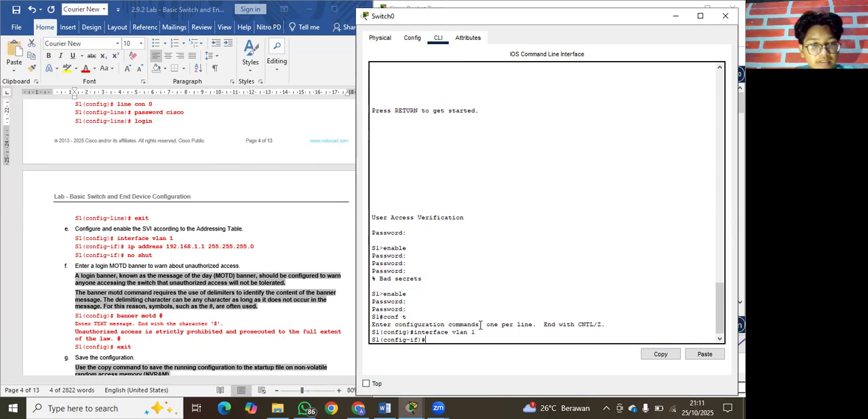
Assign IP address 192.168.1.1 with subnet mask 255.255.255.0 to the VLAN 1 interface on S1.
{"action": "type", "text": "ip"}
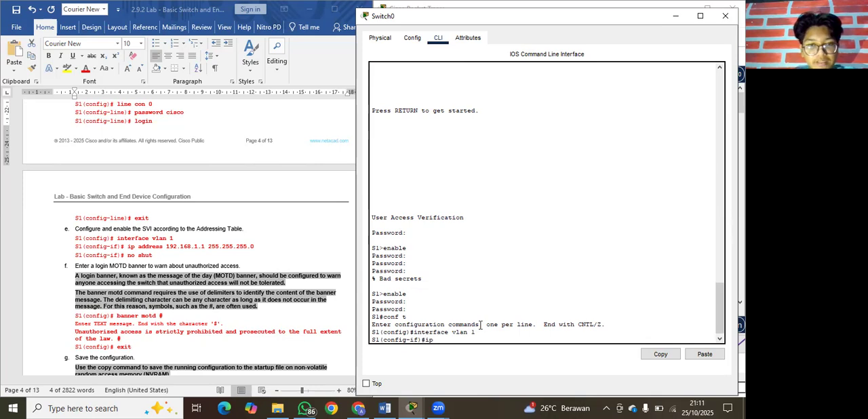
{"action": "mouse_move", "coordinate": [421, 407]}
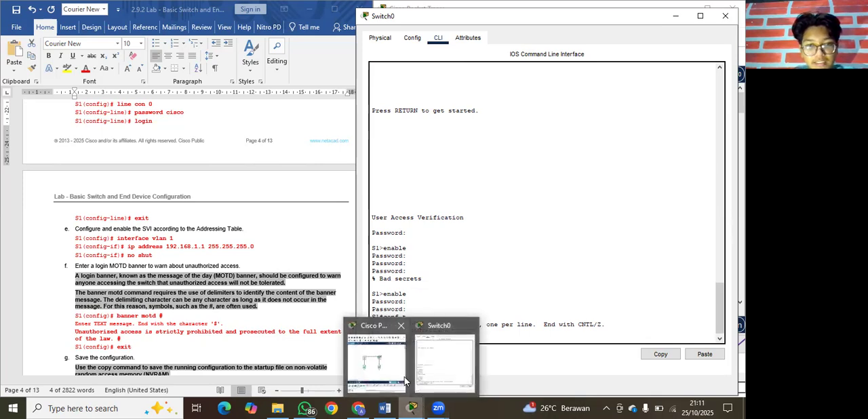
{"action": "left_click", "coordinate": [392, 381]}
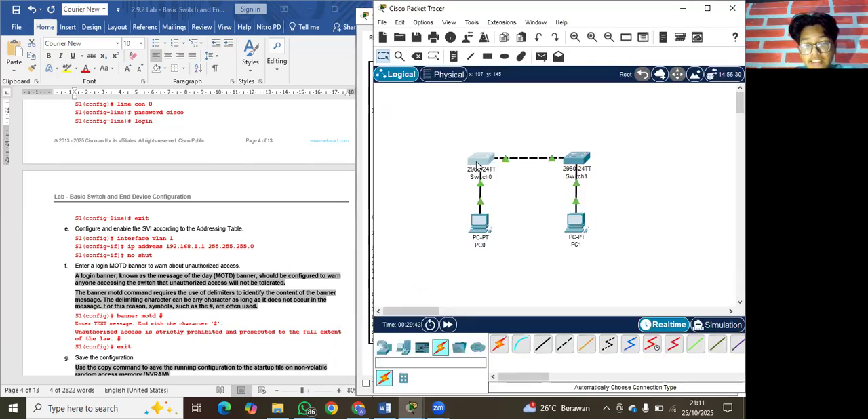
{"action": "mouse_move", "coordinate": [478, 165]}
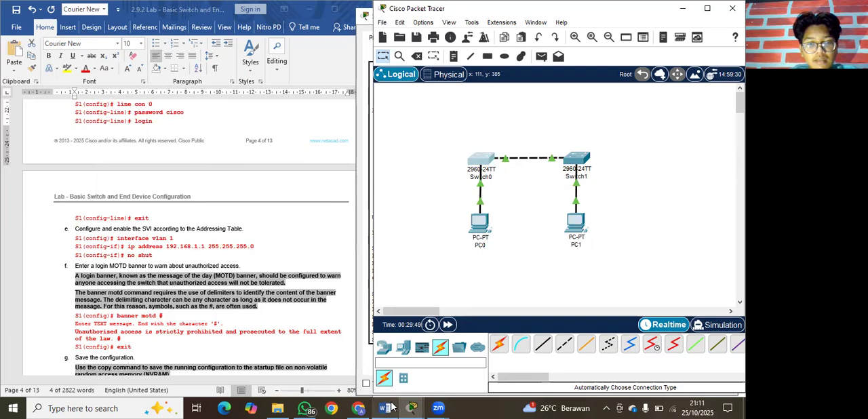
{"action": "mouse_move", "coordinate": [410, 408]}
{"action": "left_click", "coordinate": [437, 372]}
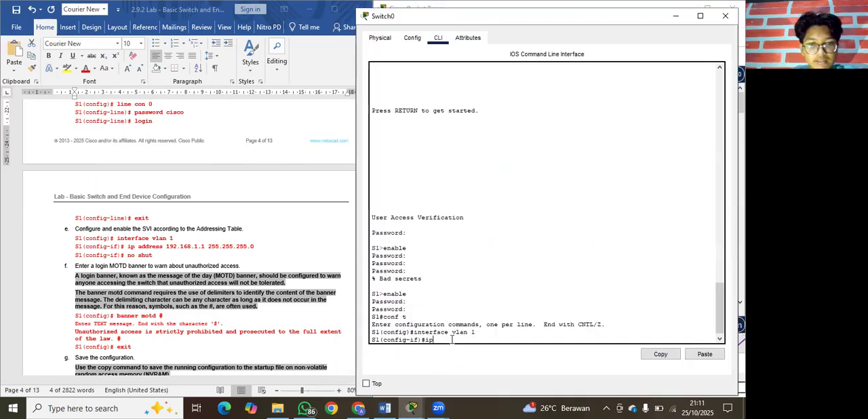
{"action": "type", "text": "dr"}
{"action": "type", "text": "dress 192"}
{"action": "type", "text": ".168"}
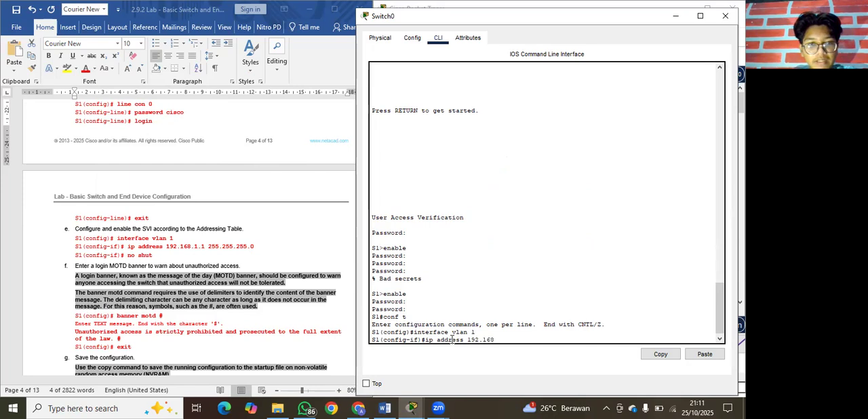
{"action": "type", "text": ".1.1"}
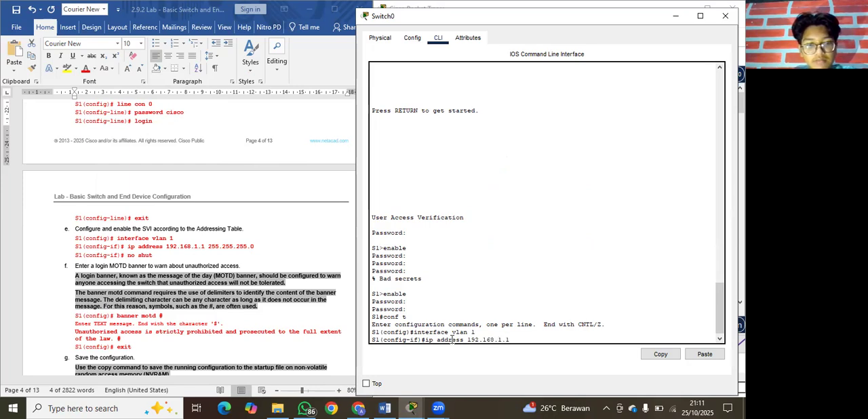
{"action": "type", "text": " 255"}
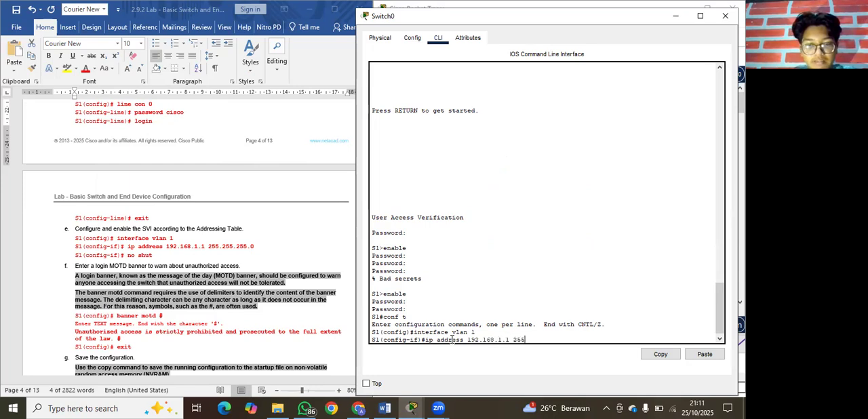
{"action": "type", "text": ".255"}
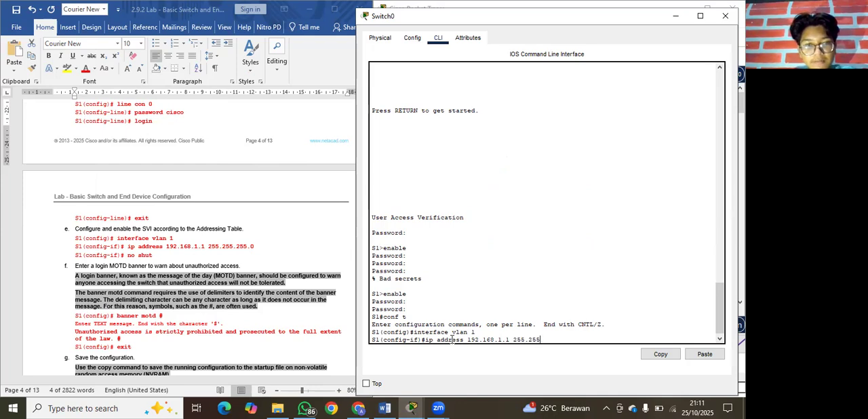
{"action": "type", "text": ".255."}
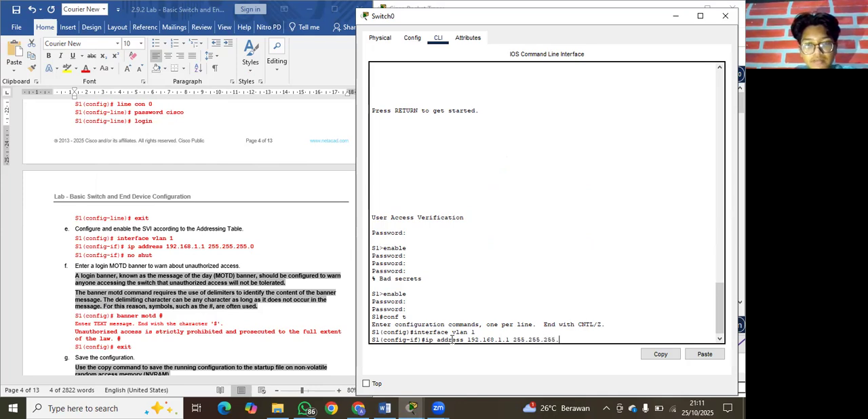
{"action": "type", "text": "0"}
{"action": "key", "text": "Return"}
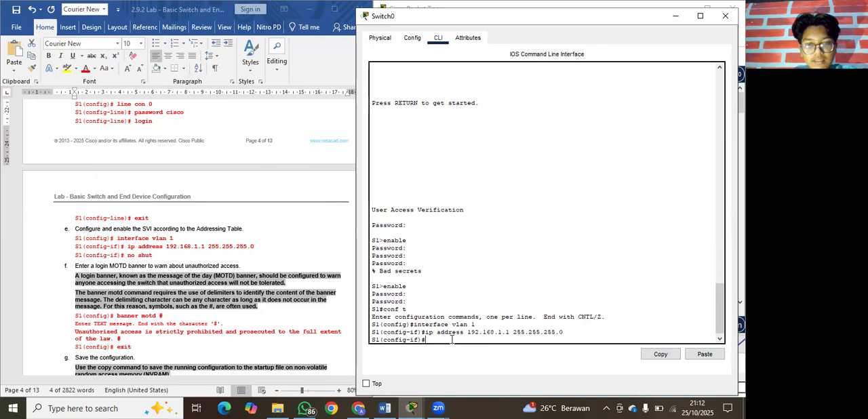
Enable the VLAN 1 interface on S1 with the no shut command.
{"action": "type", "text": "no shut"}
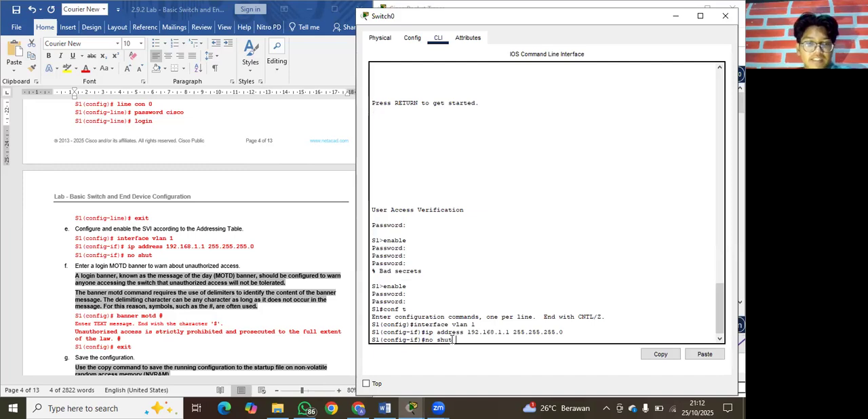
{"action": "key", "text": "Return"}
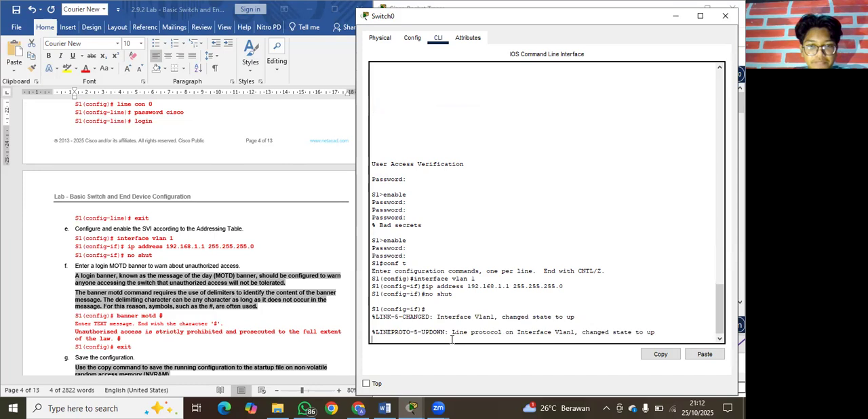
{"action": "key", "text": "Return"}
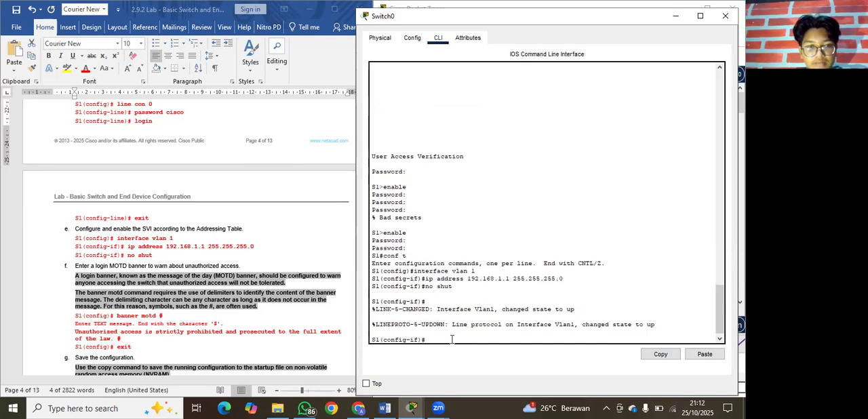
{"action": "scroll", "coordinate": [263, 290], "scroll_direction": "down", "scroll_amount": 1}
{"action": "scroll", "coordinate": [261, 290], "scroll_direction": "down", "scroll_amount": 1}
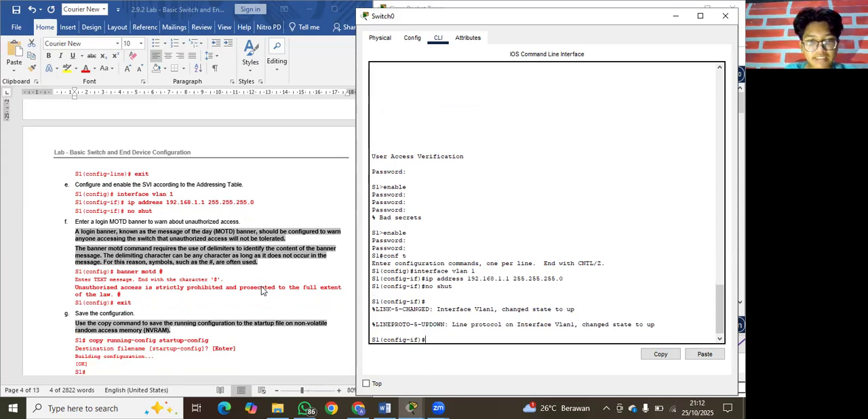
{"action": "left_click", "coordinate": [113, 275]}
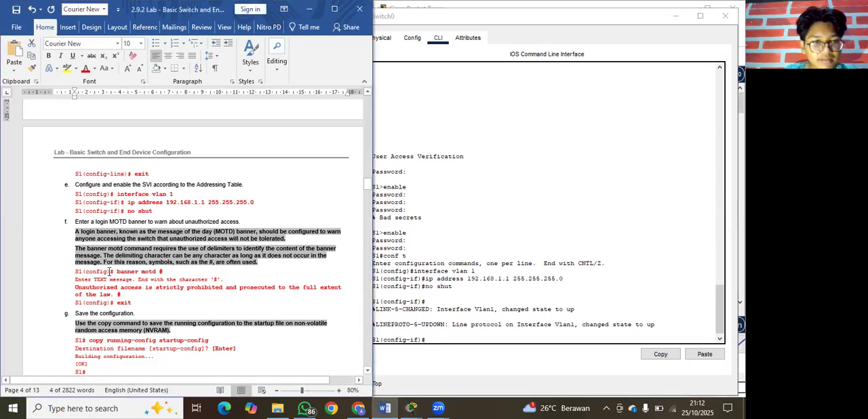
{"action": "left_click_drag", "start_coordinate": [110, 272], "coordinate": [164, 274]}
{"action": "key", "text": "ctrl+c"}
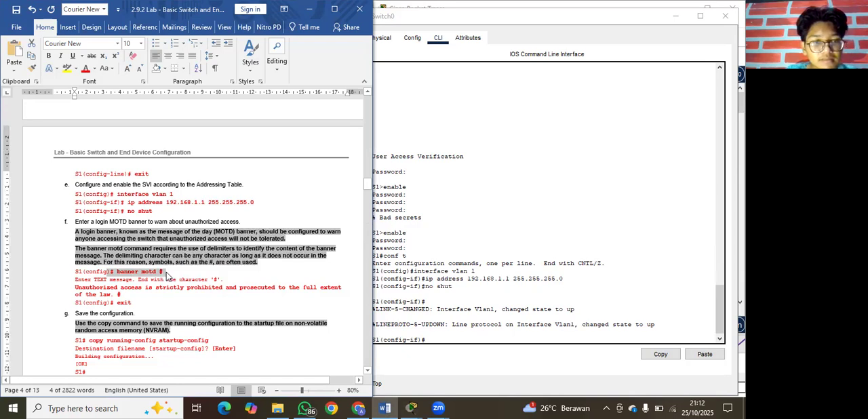
{"action": "left_click", "coordinate": [446, 340]}
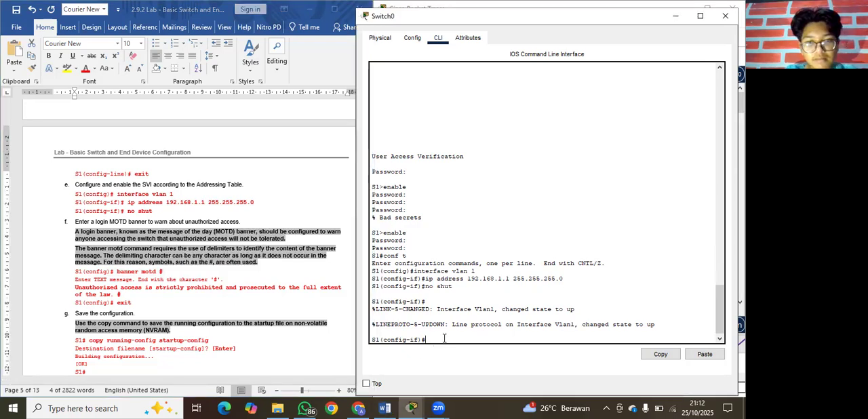
{"action": "right_click", "coordinate": [445, 340]}
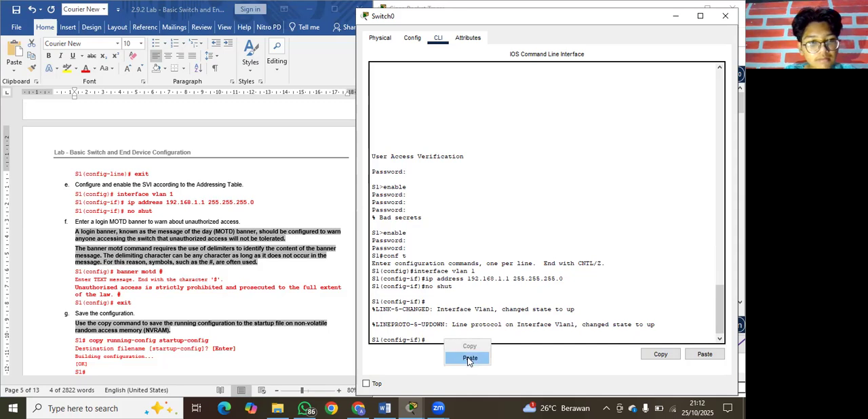
{"action": "left_click", "coordinate": [469, 358]}
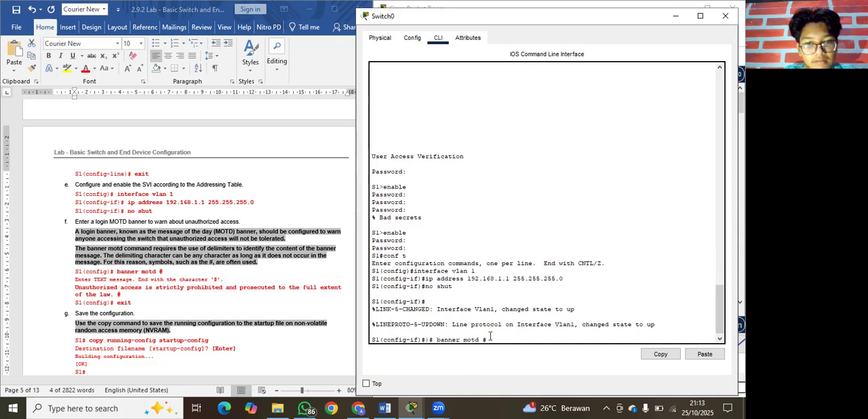
{"action": "left_click", "coordinate": [428, 345]}
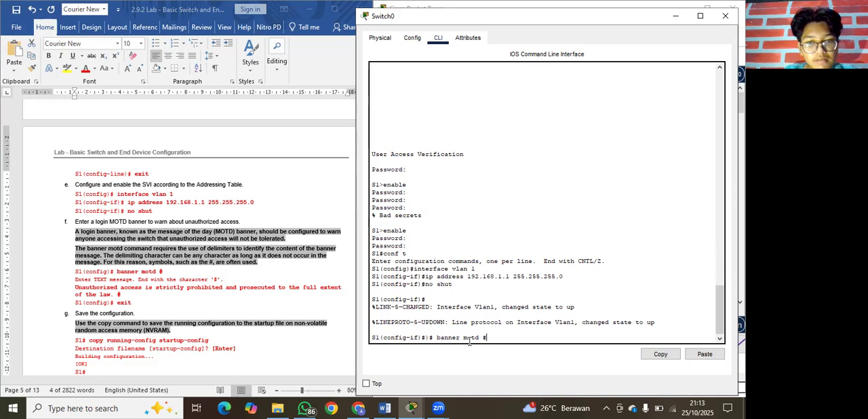
{"action": "left_click_drag", "start_coordinate": [490, 338], "coordinate": [457, 339]}
{"action": "key", "text": "BackSpace"}
{"action": "key", "text": "BackSpace"}
{"action": "key", "text": "BackSpace"}
{"action": "key", "text": "BackSpace"}
{"action": "key", "text": "BackSpace"}
{"action": "key", "text": "BackSpace"}
{"action": "key", "text": "BackSpace"}
{"action": "key", "text": "BackSpace"}
{"action": "key", "text": "BackSpace"}
{"action": "key", "text": "BackSpace"}
{"action": "key", "text": "BackSpace"}
{"action": "key", "text": "BackSpace"}
{"action": "key", "text": "BackSpace"}
{"action": "key", "text": "BackSpace"}
{"action": "key", "text": "BackSpace"}
{"action": "key", "text": "BackSpace"}
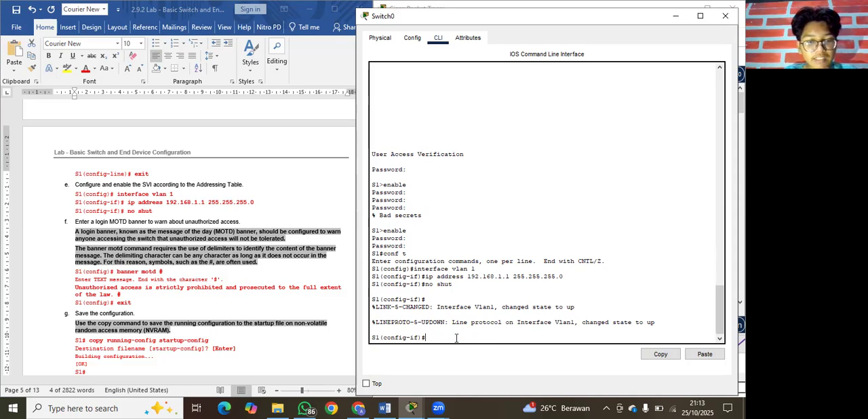
Leave VLAN 1 interface configuration on S1 with exit to return to global configuration mode.
{"action": "type", "text": "exit"}
{"action": "key", "text": "Return"}
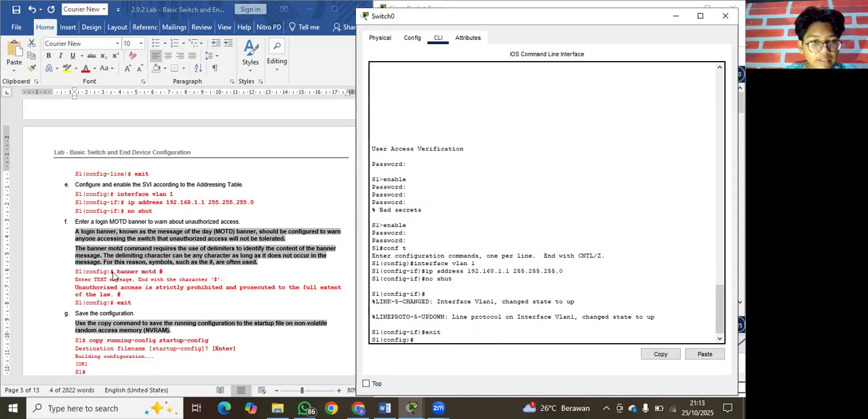
Try to enter the banner motd # command copied from step f of the lab document on S1.
{"action": "left_click_drag", "start_coordinate": [113, 272], "coordinate": [155, 272]}
{"action": "key", "text": "ctrl+c"}
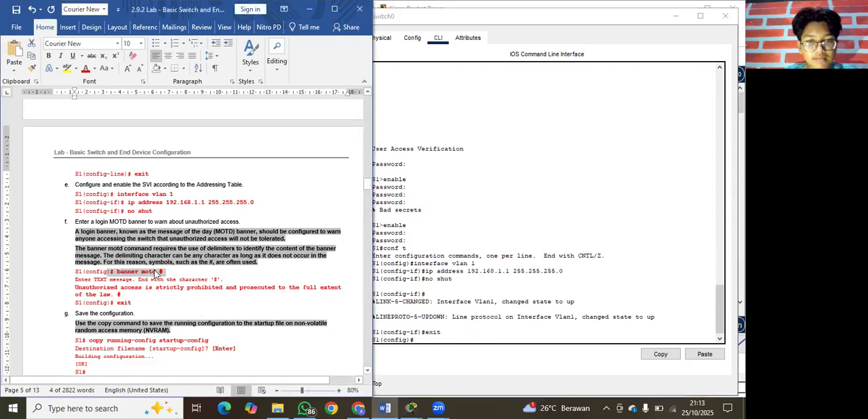
{"action": "left_click", "coordinate": [426, 339]}
{"action": "right_click", "coordinate": [426, 342]}
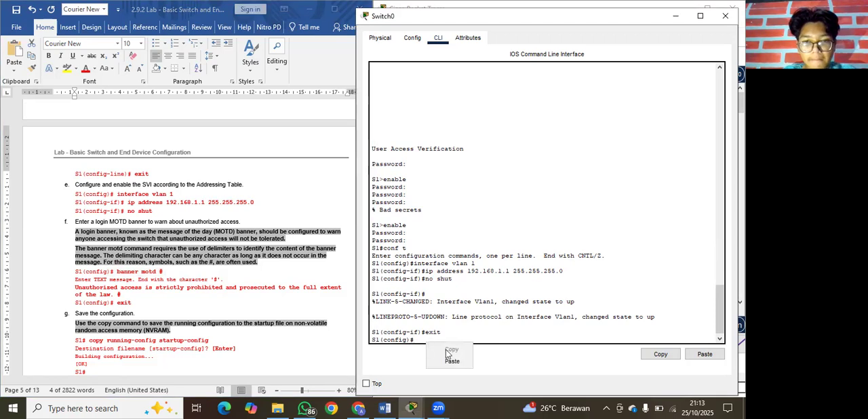
{"action": "left_click", "coordinate": [452, 360]}
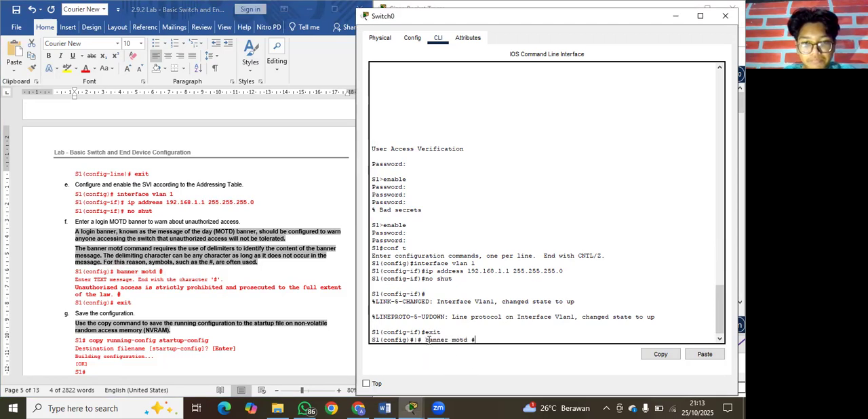
{"action": "key", "text": "BackSpace"}
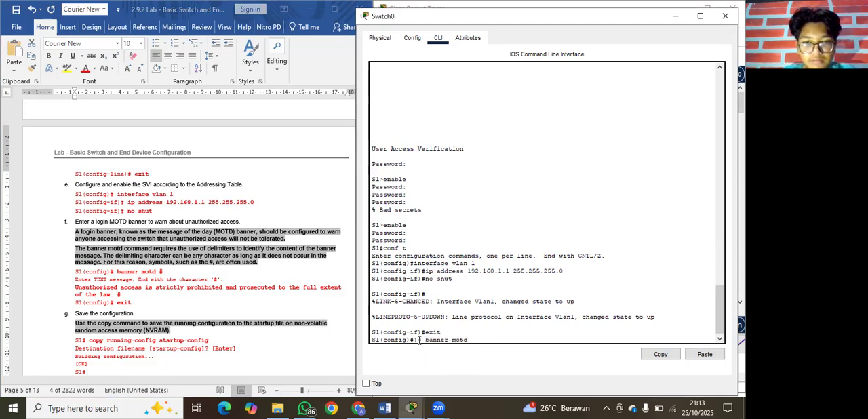
{"action": "key", "text": "ctrl+z"}
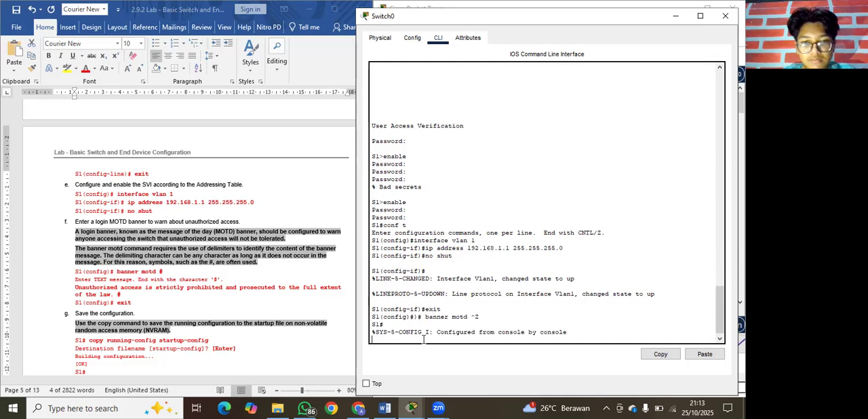
{"action": "key", "text": "Return"}
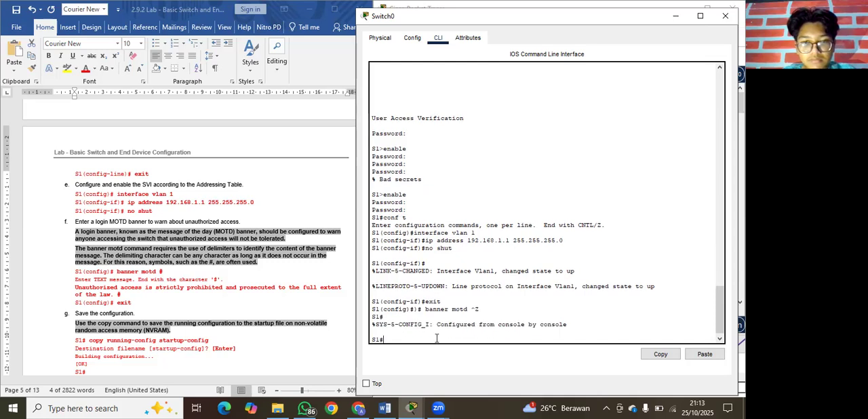
Re-enter global configuration mode on S1 with conf t and try to run the pasted banner motd # command.
{"action": "type", "text": "conf t"}
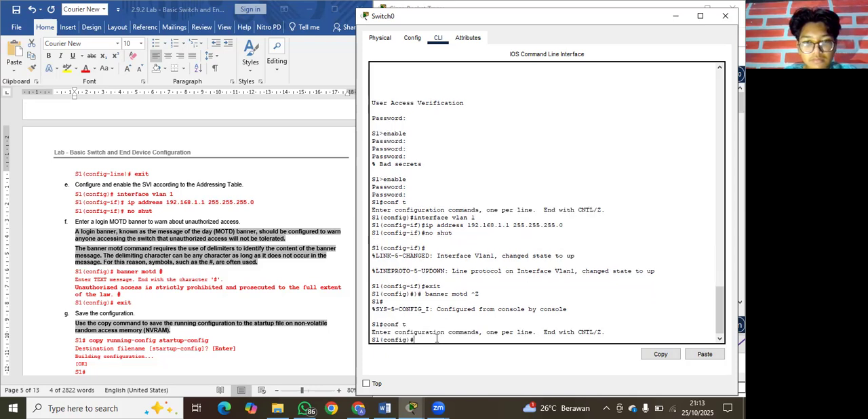
{"action": "right_click", "coordinate": [436, 338]}
{"action": "left_click", "coordinate": [454, 355]}
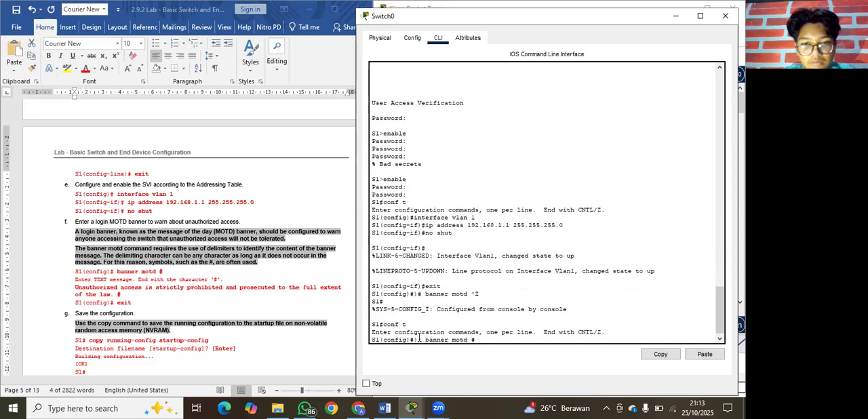
{"action": "key", "text": "BackSpace"}
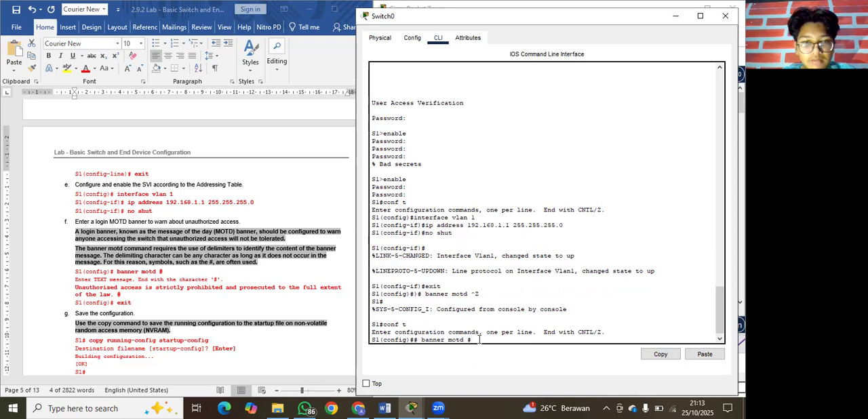
{"action": "scroll", "coordinate": [127, 275], "scroll_direction": "down", "scroll_amount": 1}
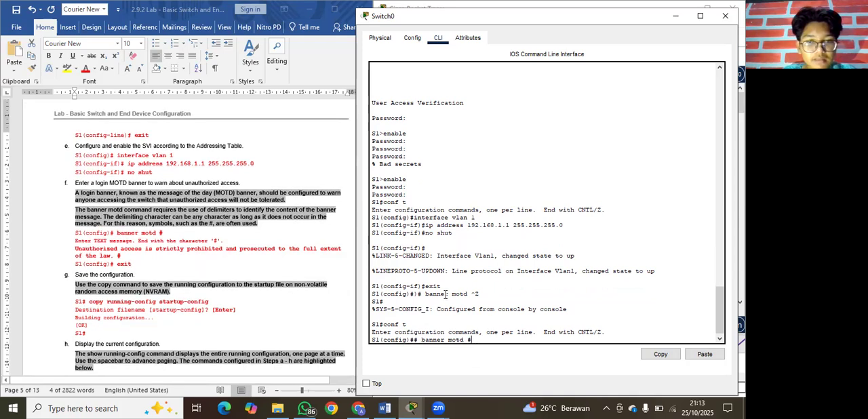
{"action": "key", "text": "Return"}
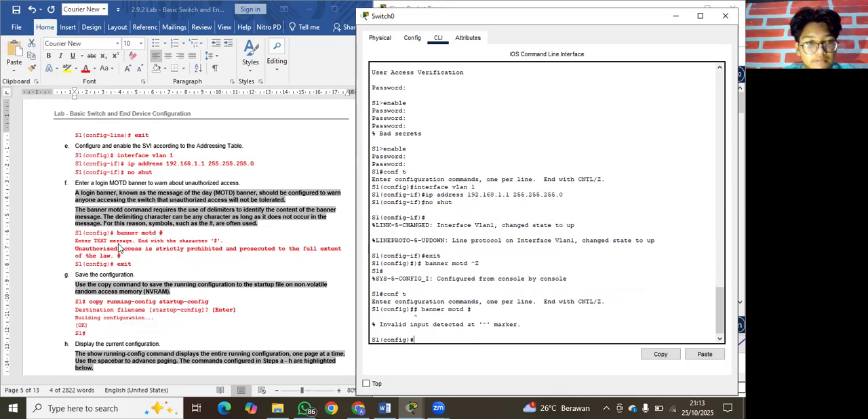
Copy the earlier # banner motd # text and paste it at the S1 global configuration prompt.
{"action": "left_click_drag", "start_coordinate": [108, 233], "coordinate": [164, 233]}
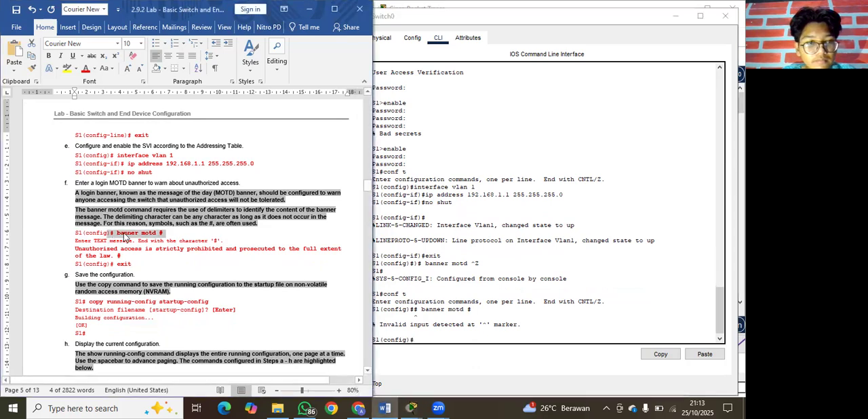
{"action": "left_click", "coordinate": [109, 233]}
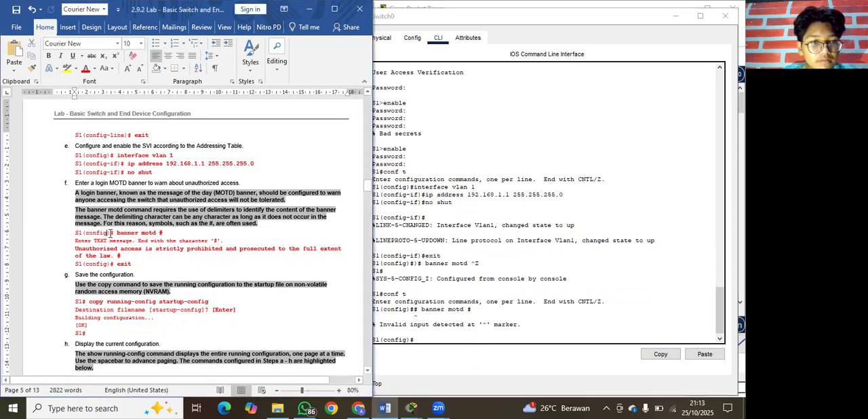
{"action": "left_click_drag", "start_coordinate": [108, 234], "coordinate": [165, 234]}
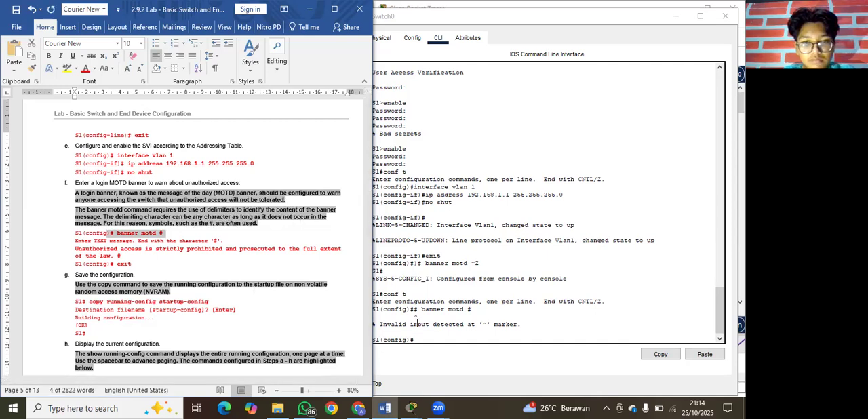
{"action": "left_click_drag", "start_coordinate": [415, 309], "coordinate": [462, 309]}
{"action": "right_click", "coordinate": [461, 310]}
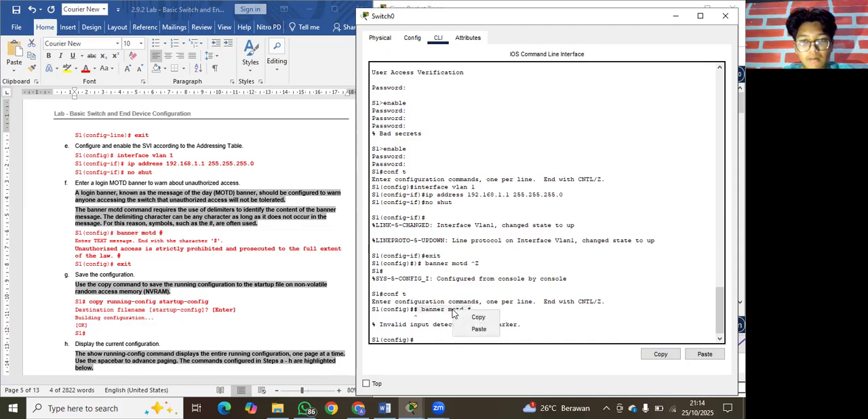
{"action": "left_click", "coordinate": [467, 316]}
{"action": "left_click", "coordinate": [428, 340]}
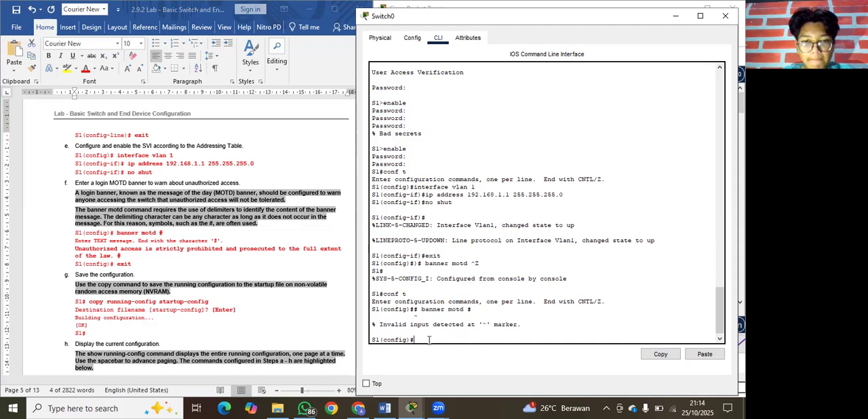
{"action": "right_click", "coordinate": [429, 340]}
{"action": "left_click", "coordinate": [449, 361]}
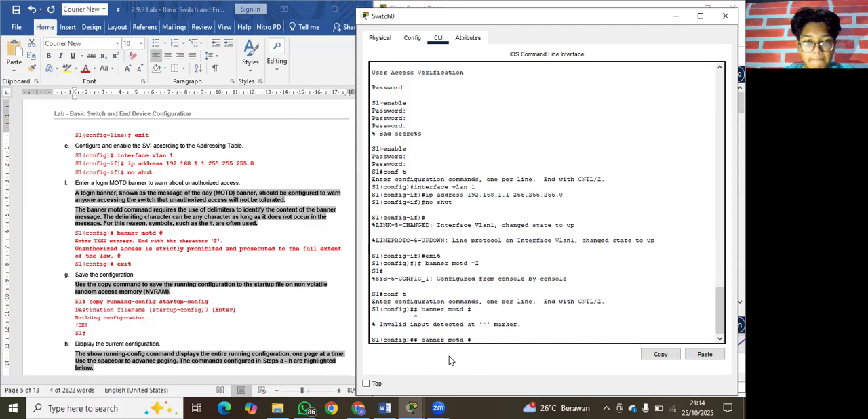
Try to run the pasted # banner motd # line with the unauthorized-access message from step f of the lab document appended.
{"action": "left_click", "coordinate": [81, 249]}
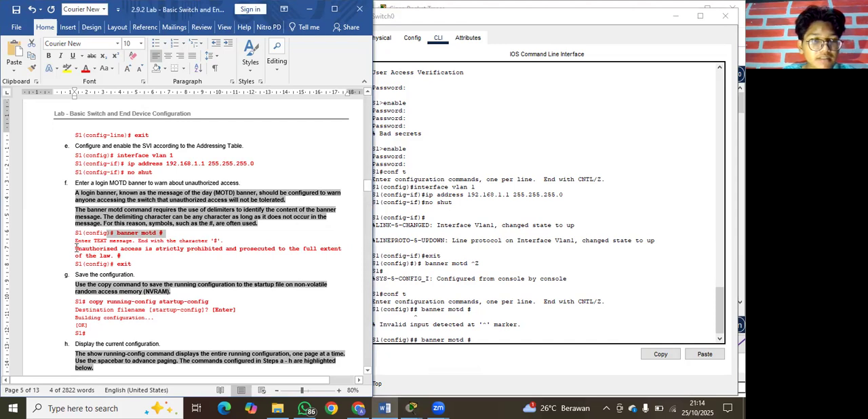
{"action": "left_click_drag", "start_coordinate": [76, 249], "coordinate": [123, 258]}
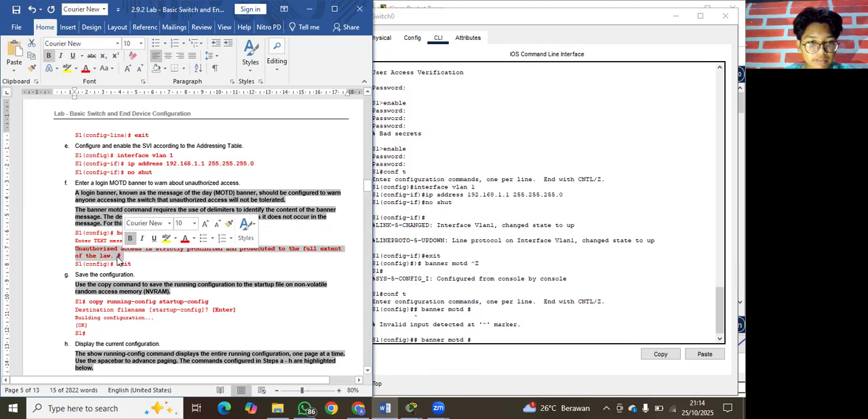
{"action": "left_click", "coordinate": [476, 341]}
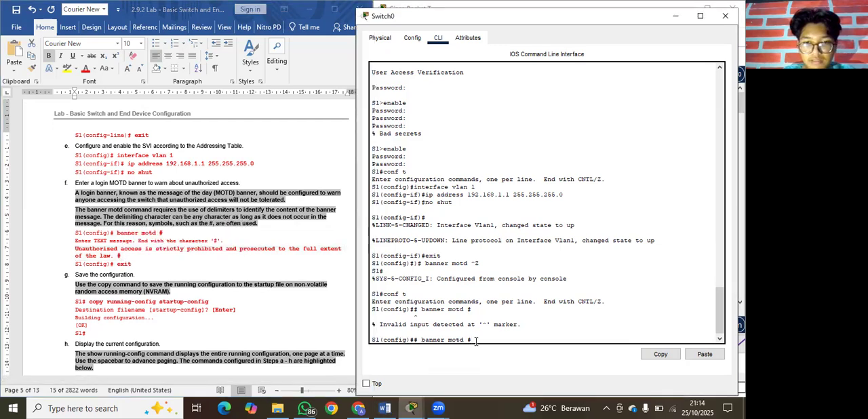
{"action": "right_click", "coordinate": [477, 343]}
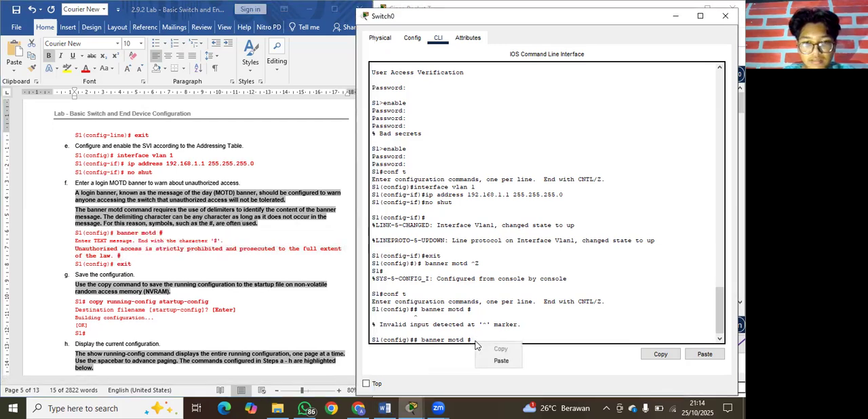
{"action": "left_click", "coordinate": [507, 362]}
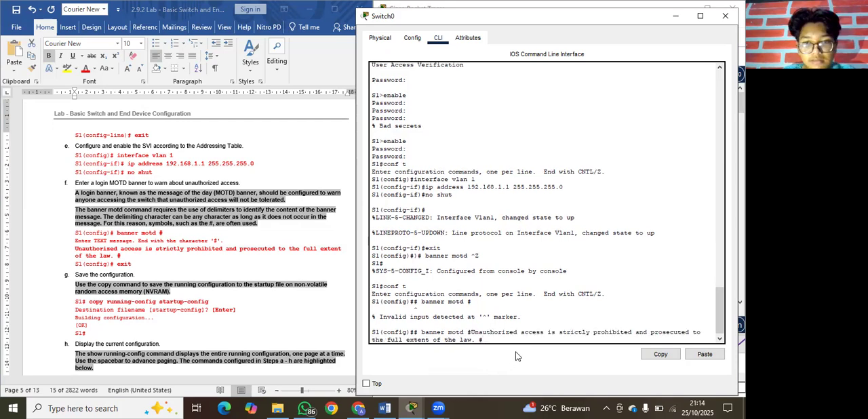
{"action": "key", "text": "Return"}
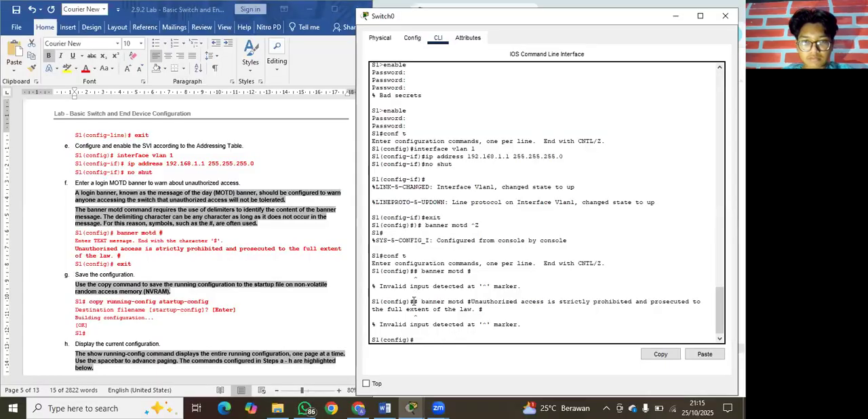
Set S1's MOTD banner by reusing the earlier line without its leading #: banner motd #Unauthorized access is strictly prohibited and prosecuted to the full extent of the law. #.
{"action": "left_click_drag", "start_coordinate": [413, 301], "coordinate": [481, 309]}
{"action": "right_click", "coordinate": [466, 303]}
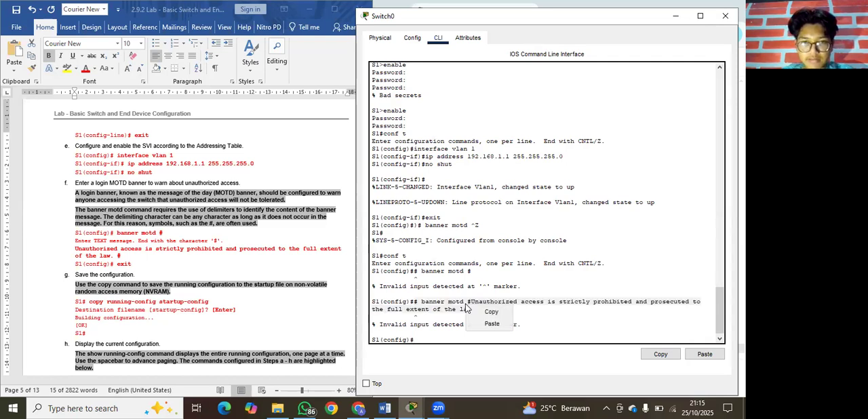
{"action": "left_click", "coordinate": [479, 307]}
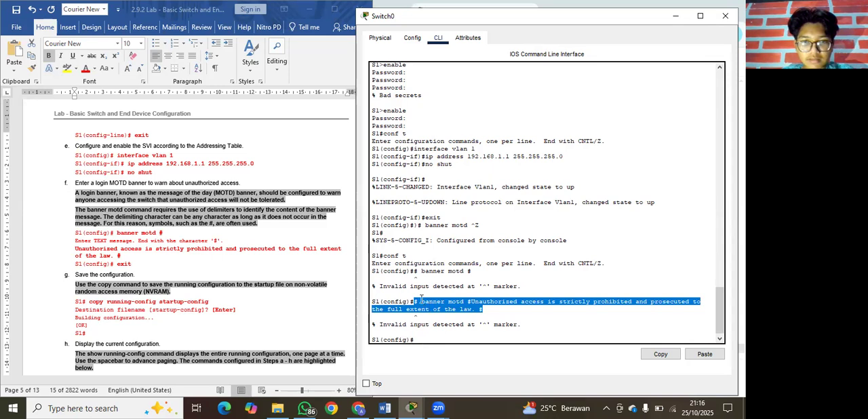
{"action": "left_click_drag", "start_coordinate": [422, 302], "coordinate": [483, 309]}
{"action": "right_click", "coordinate": [475, 304]}
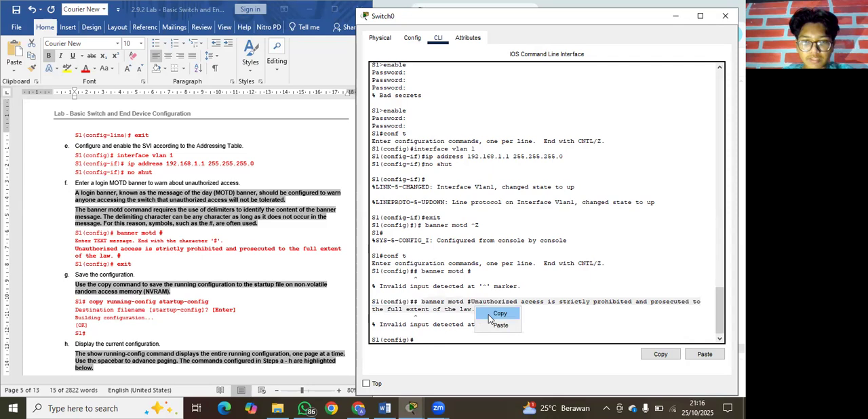
{"action": "left_click", "coordinate": [490, 313]}
{"action": "left_click", "coordinate": [427, 343]}
{"action": "right_click", "coordinate": [423, 343]}
{"action": "left_click", "coordinate": [448, 361]}
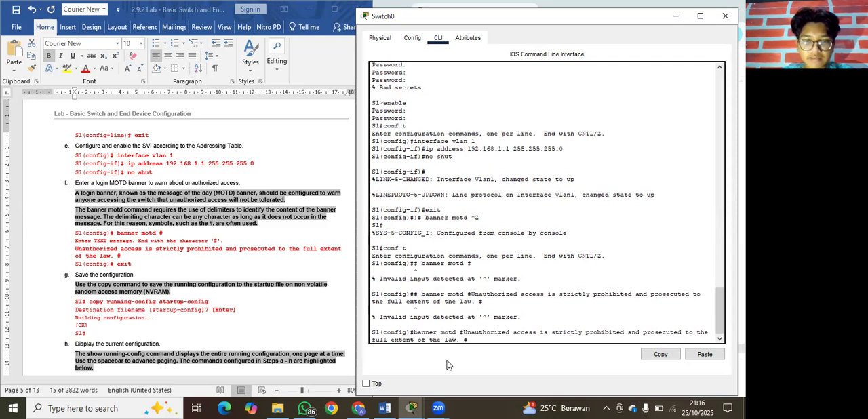
{"action": "key", "text": "Return"}
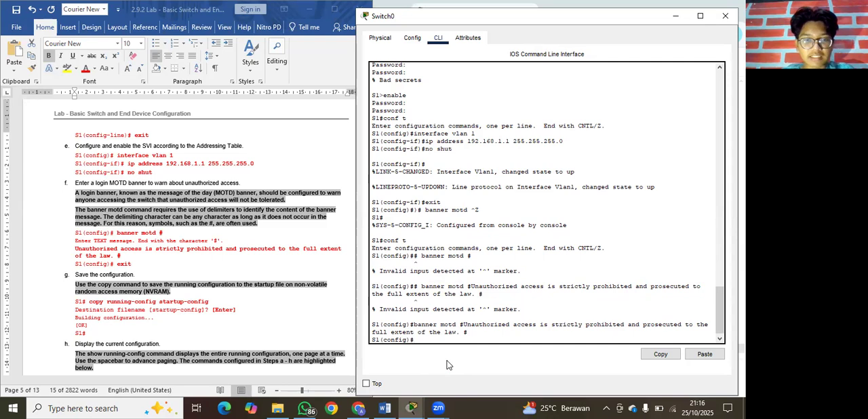
Exit configuration mode, log out of the S1 console, and start a new session to check the MOTD banner.
{"action": "type", "text": "exit"}
{"action": "key", "text": "Return"}
{"action": "key", "text": "Return"}
{"action": "type", "text": "exit"}
{"action": "key", "text": "Return"}
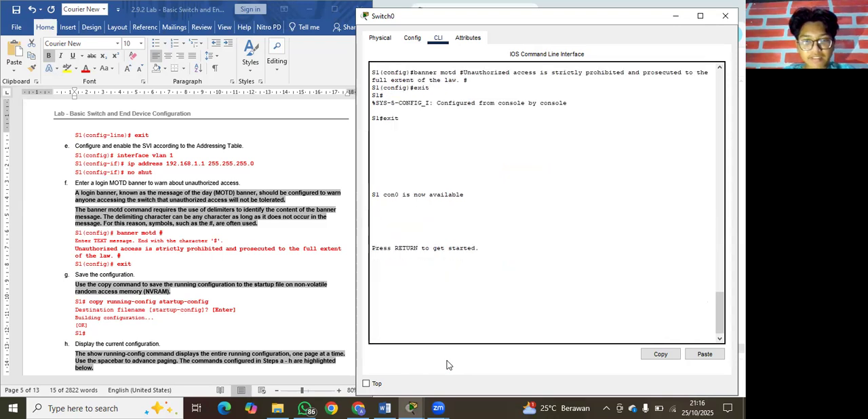
{"action": "key", "text": "Return"}
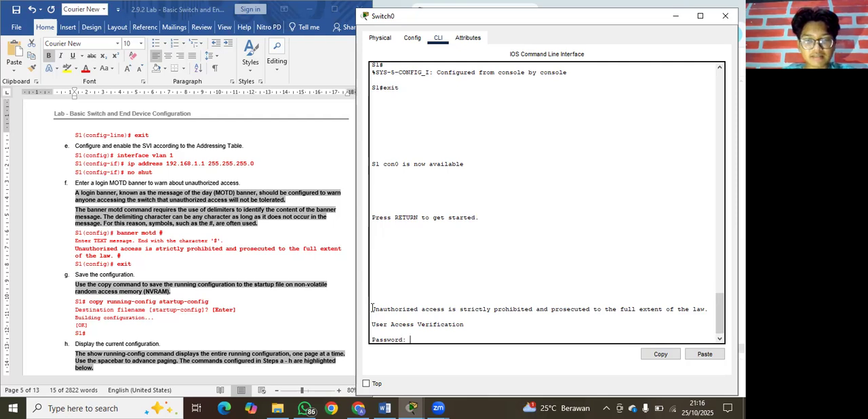
Log in to S1 with the console password and enter privileged EXEC mode with enable and its password.
{"action": "key", "text": "Return"}
{"action": "type", "text": "enable"}
{"action": "key", "text": "Return"}
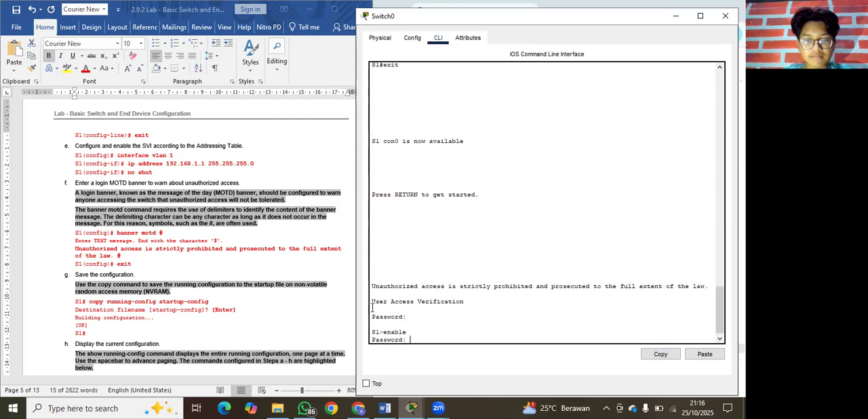
{"action": "key", "text": "Return"}
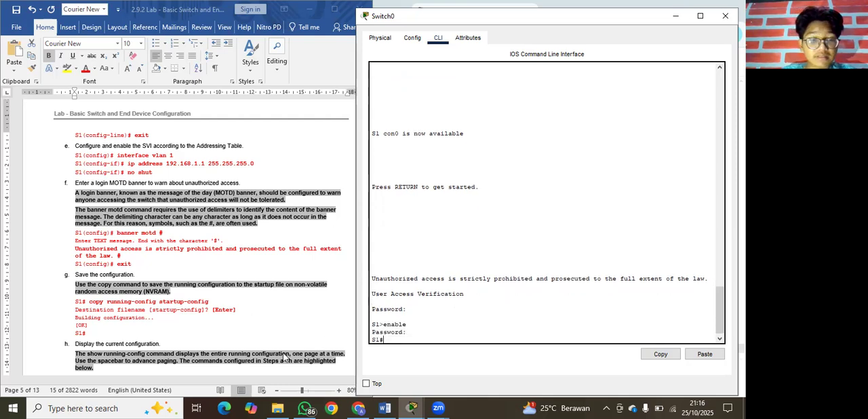
Save S1's configuration with copy running-config startup-config from step g of the lab document, accepting the default destination filename.
{"action": "scroll", "coordinate": [252, 315], "scroll_direction": "down", "scroll_amount": 1}
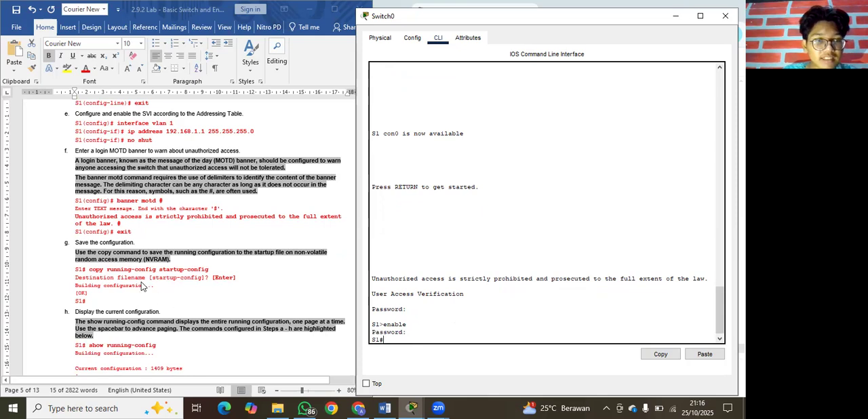
{"action": "scroll", "coordinate": [142, 285], "scroll_direction": "down", "scroll_amount": 1}
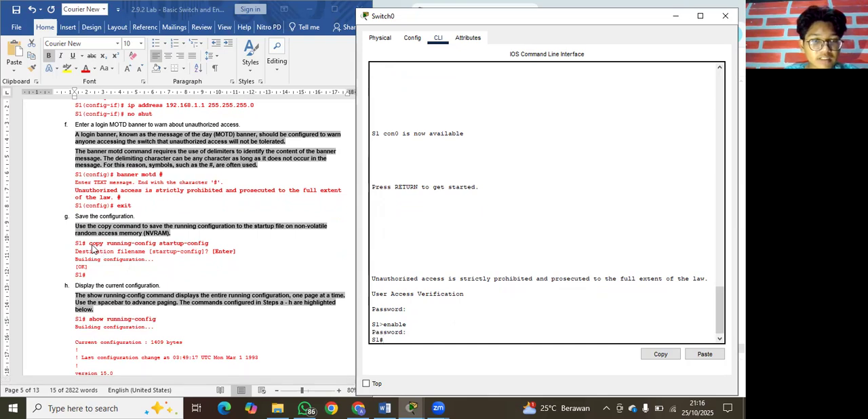
{"action": "key", "text": "alt+Tab"}
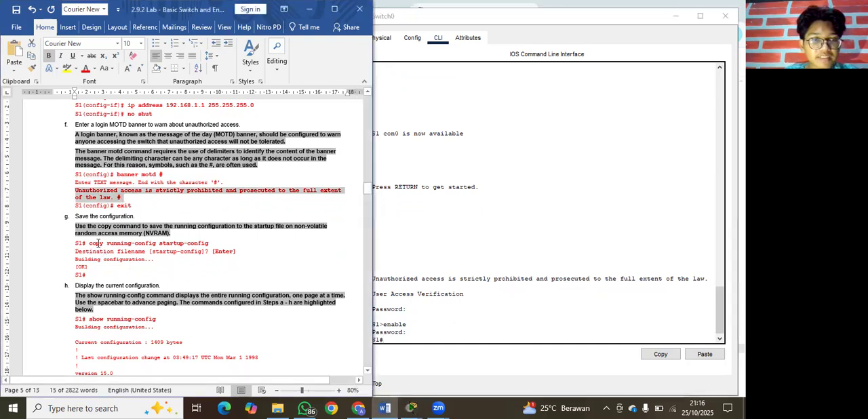
{"action": "left_click_drag", "start_coordinate": [89, 243], "coordinate": [211, 250]}
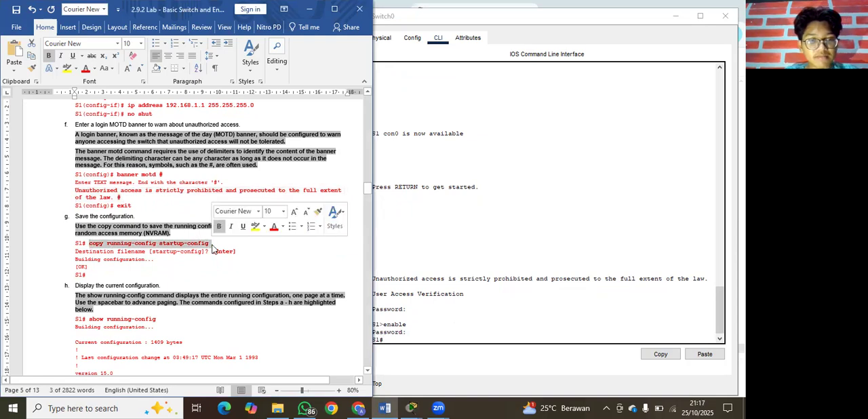
{"action": "left_click", "coordinate": [409, 339]}
{"action": "right_click", "coordinate": [409, 342]}
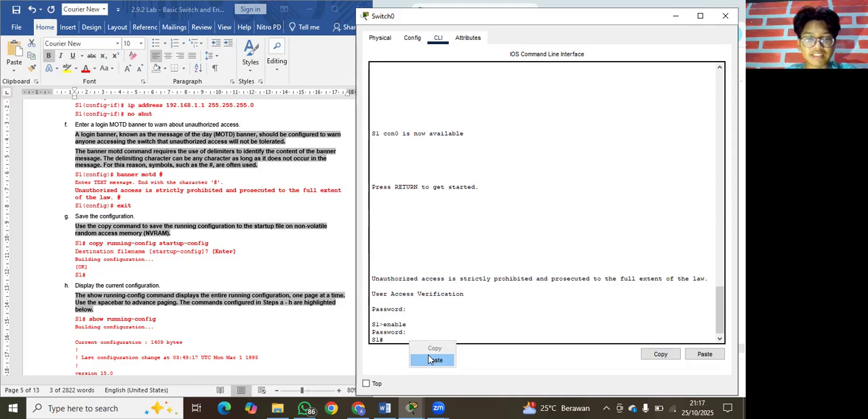
{"action": "left_click", "coordinate": [429, 359]}
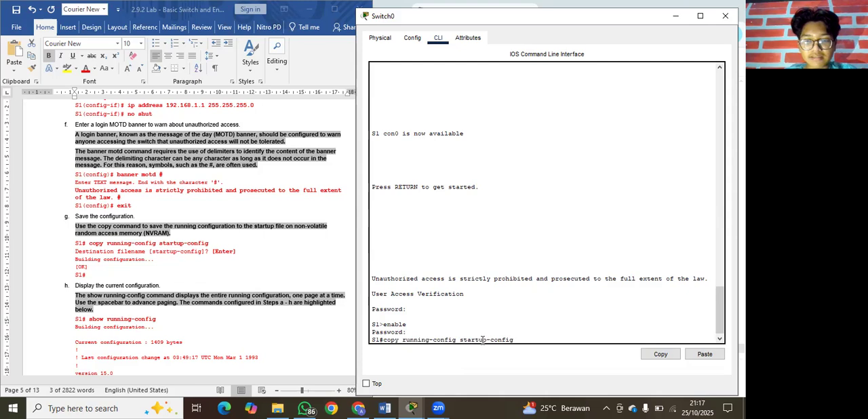
{"action": "key", "text": "Return"}
{"action": "key", "text": "Return"}
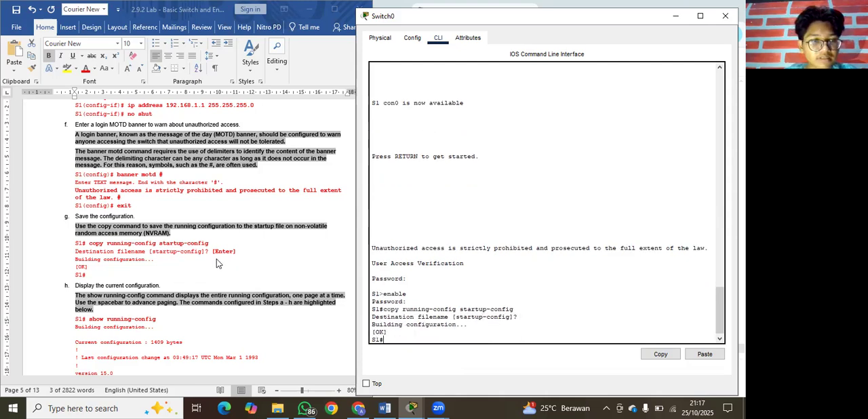
Display S1's current configuration by running show running-config, copied from step h of the lab document.
{"action": "scroll", "coordinate": [216, 259], "scroll_direction": "down", "scroll_amount": 3}
{"action": "scroll", "coordinate": [217, 261], "scroll_direction": "down", "scroll_amount": 1}
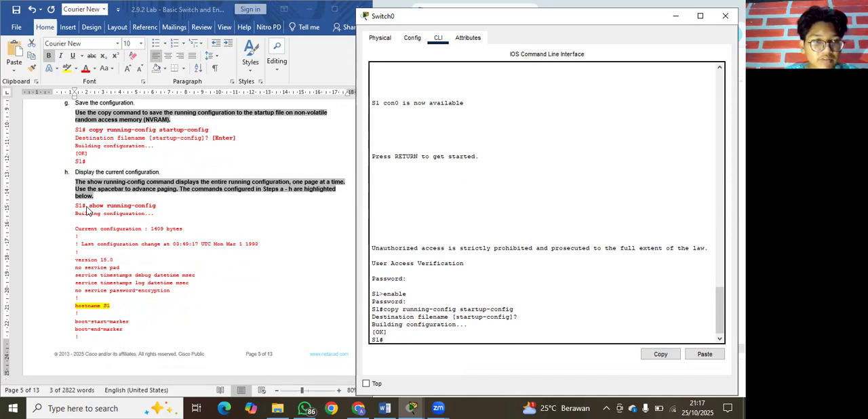
{"action": "key", "text": "alt+Tab"}
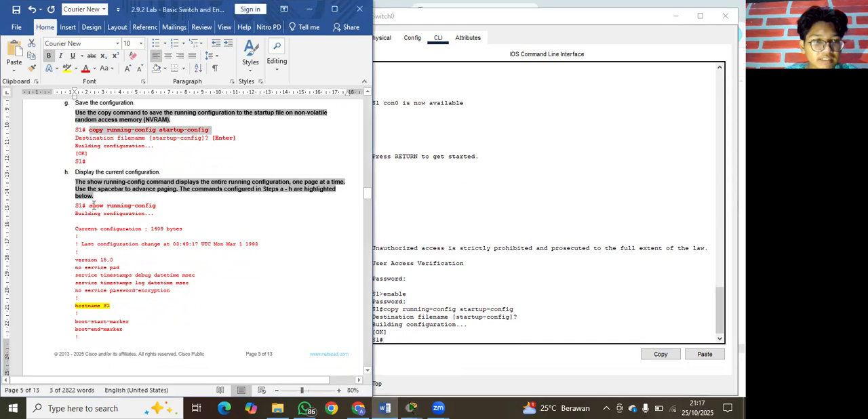
{"action": "left_click_drag", "start_coordinate": [88, 205], "coordinate": [157, 203]}
{"action": "key", "text": "ctrl+c"}
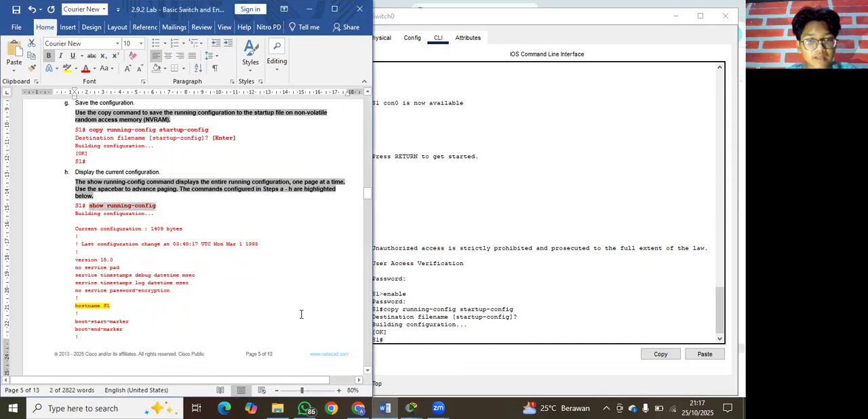
{"action": "left_click", "coordinate": [408, 341]}
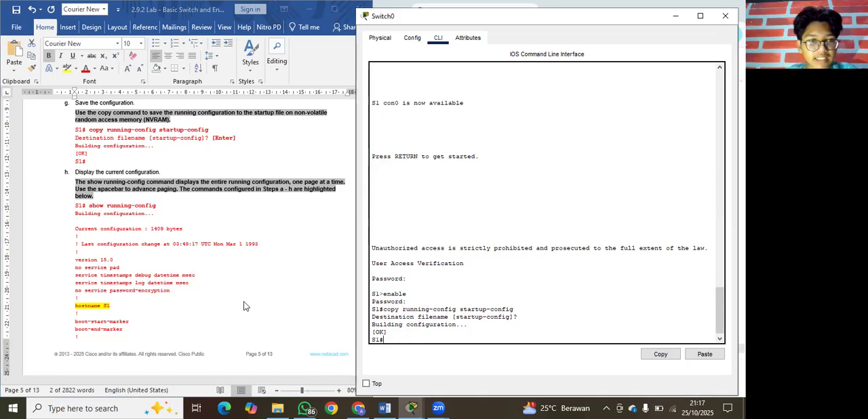
{"action": "scroll", "coordinate": [246, 307], "scroll_direction": "down", "scroll_amount": 2}
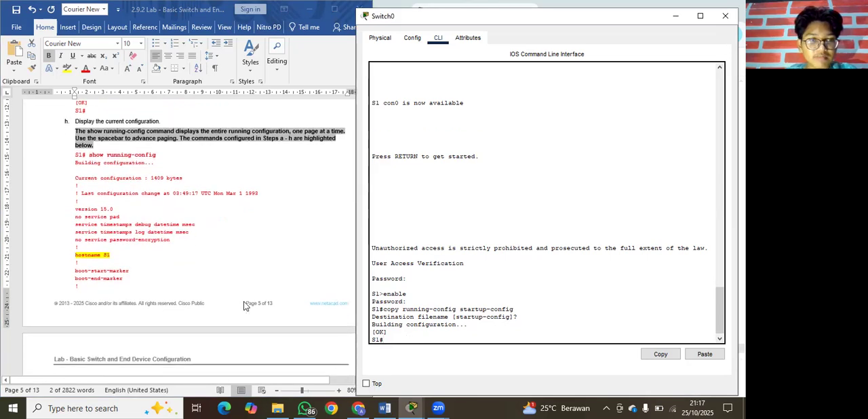
{"action": "right_click", "coordinate": [425, 335]}
{"action": "left_click", "coordinate": [446, 355]}
{"action": "key", "text": "Return"}
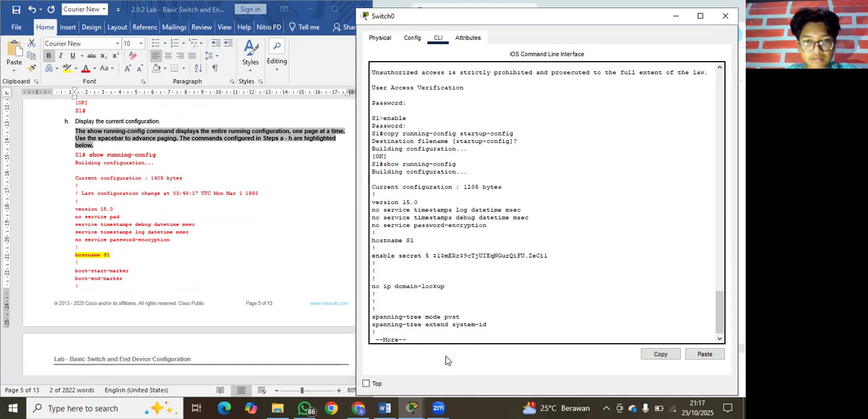
Page through S1's running configuration to its end, examining the hostname, interfaces, Vlan1 address, MOTD banner and line settings.
{"action": "key", "text": "Return"}
{"action": "key", "text": "Return"}
{"action": "key", "text": "Return"}
{"action": "key", "text": "Return"}
{"action": "key", "text": "Return"}
{"action": "key", "text": "Return"}
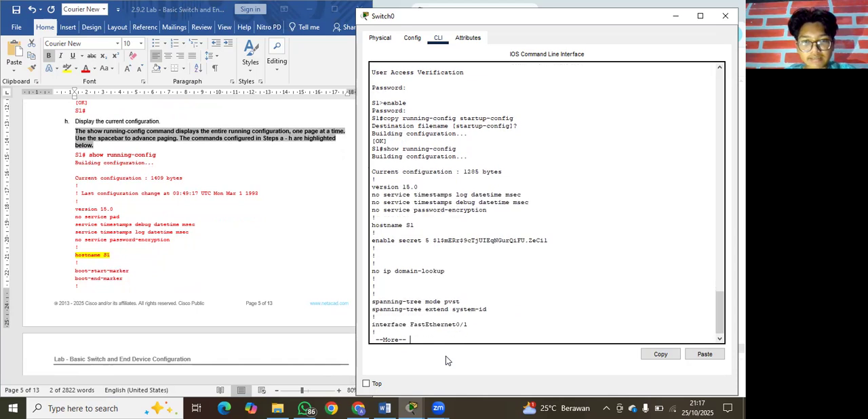
{"action": "key", "text": "Return"}
{"action": "key", "text": "Return"}
{"action": "key", "text": "Return"}
{"action": "key", "text": "Return"}
{"action": "key", "text": "Return"}
{"action": "key", "text": "Return"}
{"action": "key", "text": "Return"}
{"action": "key", "text": "Return"}
{"action": "key", "text": "Return"}
{"action": "key", "text": "Return"}
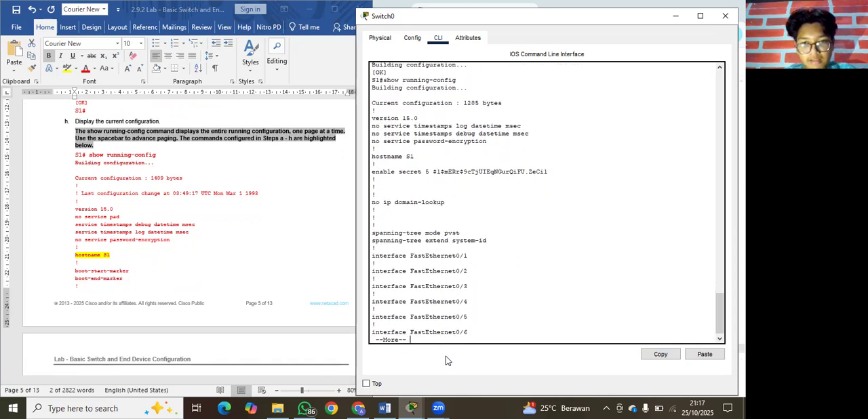
{"action": "key", "text": "Return"}
{"action": "key", "text": "Return"}
{"action": "key", "text": "Return"}
{"action": "key", "text": "Return"}
{"action": "key", "text": "Return"}
{"action": "key", "text": "Return"}
{"action": "key", "text": "Return"}
{"action": "key", "text": "Return"}
{"action": "key", "text": "Return"}
{"action": "key", "text": "Return"}
{"action": "key", "text": "Return"}
{"action": "key", "text": "Return"}
{"action": "key", "text": "Return"}
{"action": "key", "text": "Return"}
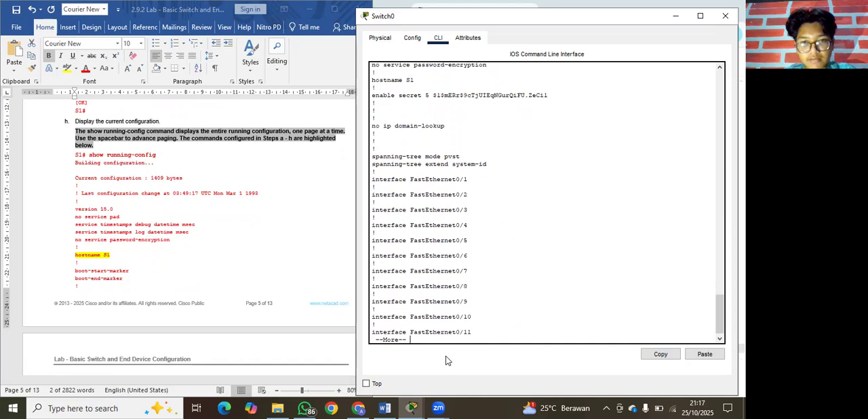
{"action": "key", "text": "Return"}
{"action": "key", "text": "Return"}
{"action": "key", "text": "Return"}
{"action": "key", "text": "Return"}
{"action": "key", "text": "Return"}
{"action": "key", "text": "Return"}
{"action": "key", "text": "Return"}
{"action": "key", "text": "Return"}
{"action": "key", "text": "Return"}
{"action": "key", "text": "Return"}
{"action": "key", "text": "Return"}
{"action": "key", "text": "Return"}
{"action": "key", "text": "Return"}
{"action": "key", "text": "Return"}
{"action": "key", "text": "Return"}
{"action": "key", "text": "Return"}
{"action": "key", "text": "Return"}
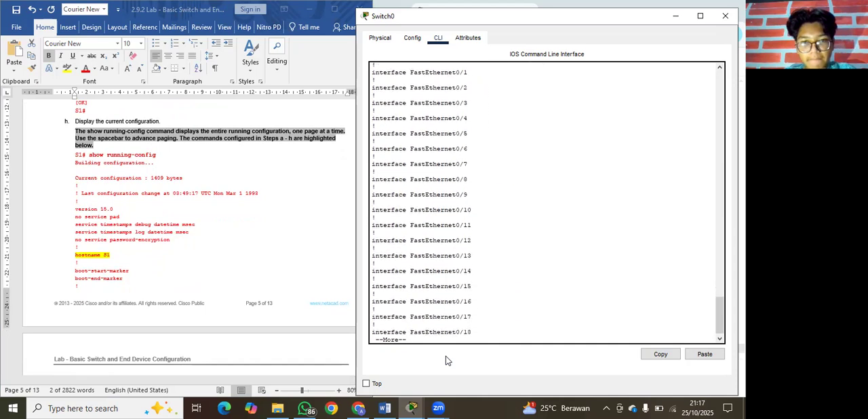
{"action": "key", "text": "Return"}
{"action": "key", "text": "Return"}
{"action": "key", "text": "Return"}
{"action": "key", "text": "Return"}
{"action": "key", "text": "Return"}
{"action": "key", "text": "Return"}
{"action": "key", "text": "Return"}
{"action": "key", "text": "Return"}
{"action": "key", "text": "Return"}
{"action": "key", "text": "Return"}
{"action": "key", "text": "Return"}
{"action": "key", "text": "Return"}
{"action": "key", "text": "Return"}
{"action": "key", "text": "Return"}
{"action": "key", "text": "Return"}
{"action": "key", "text": "Return"}
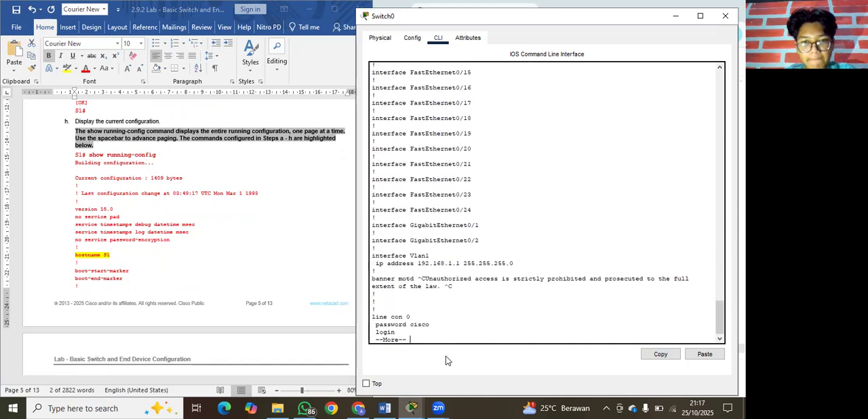
{"action": "key", "text": "Return"}
{"action": "key", "text": "Return"}
{"action": "key", "text": "Return"}
{"action": "key", "text": "Return"}
{"action": "key", "text": "Return"}
{"action": "key", "text": "Return"}
{"action": "key", "text": "Return"}
{"action": "key", "text": "Return"}
{"action": "key", "text": "Return"}
{"action": "key", "text": "Return"}
{"action": "key", "text": "Return"}
{"action": "key", "text": "Return"}
{"action": "key", "text": "Return"}
{"action": "key", "text": "Return"}
{"action": "key", "text": "Return"}
{"action": "key", "text": "Return"}
{"action": "key", "text": "Return"}
{"action": "key", "text": "Return"}
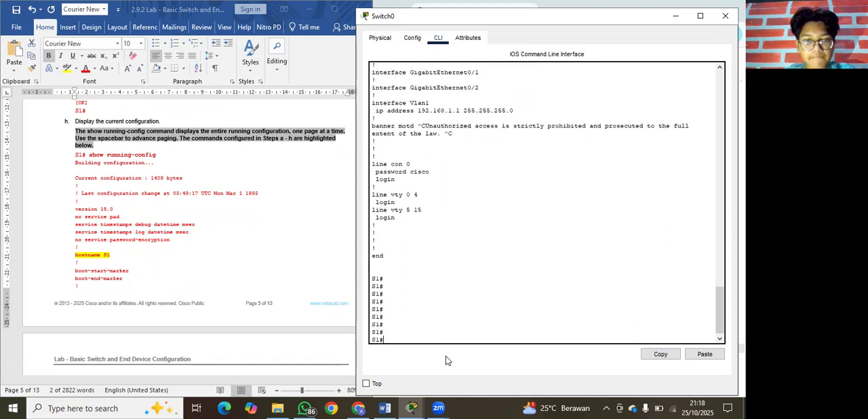
Display S1's IOS version and hardware information by running show version, copied from step i of the lab document.
{"action": "scroll", "coordinate": [178, 249], "scroll_direction": "down", "scroll_amount": 5}
{"action": "scroll", "coordinate": [178, 249], "scroll_direction": "down", "scroll_amount": 5}
{"action": "scroll", "coordinate": [216, 303], "scroll_direction": "down", "scroll_amount": 3}
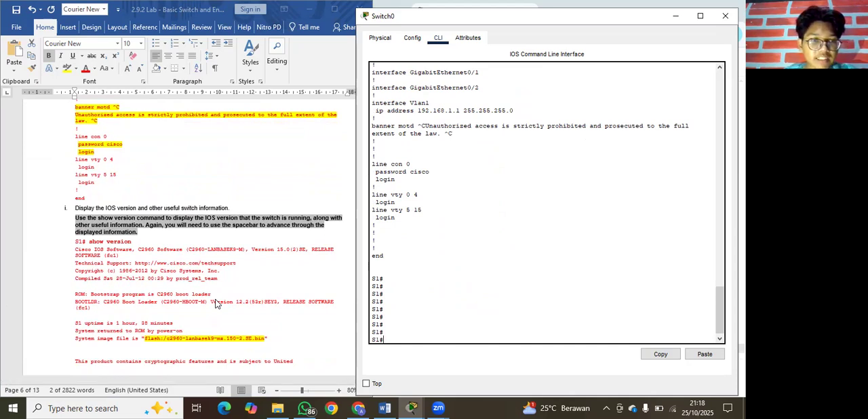
{"action": "scroll", "coordinate": [203, 237], "scroll_direction": "down", "scroll_amount": 2}
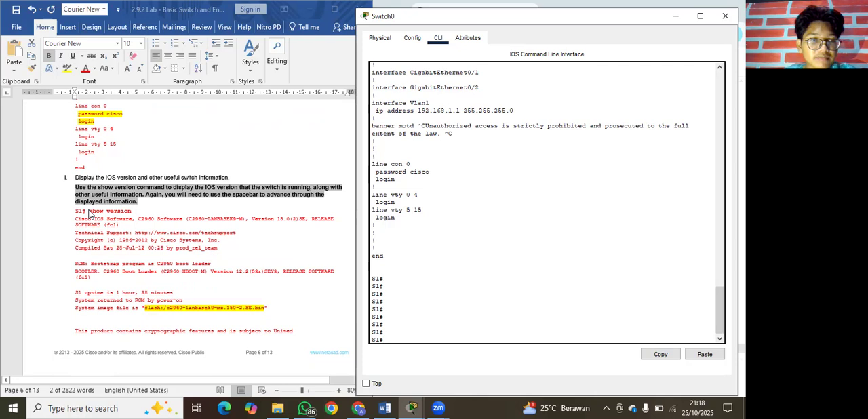
{"action": "left_click", "coordinate": [94, 211]}
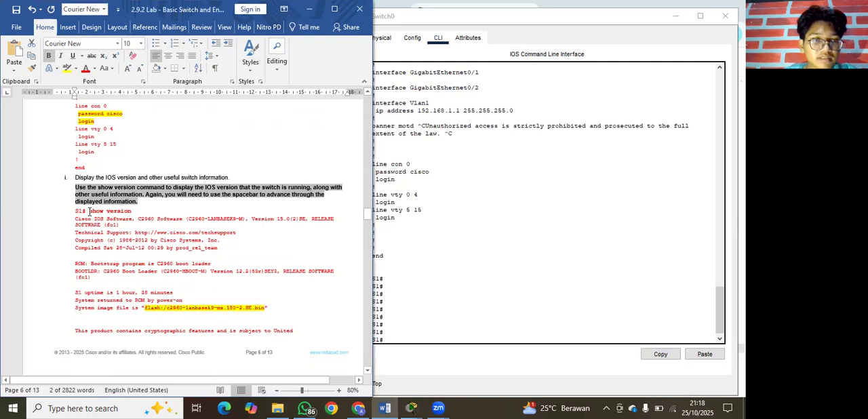
{"action": "left_click_drag", "start_coordinate": [90, 211], "coordinate": [137, 212]}
{"action": "key", "text": "ctrl+c"}
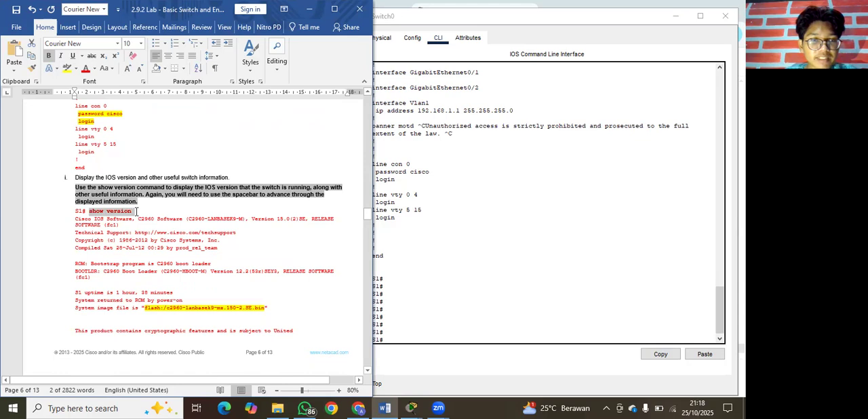
{"action": "left_click", "coordinate": [408, 334]}
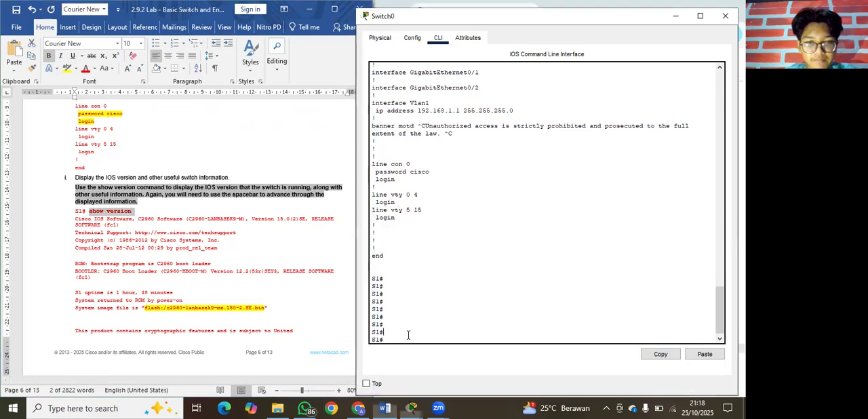
{"action": "right_click", "coordinate": [396, 340]}
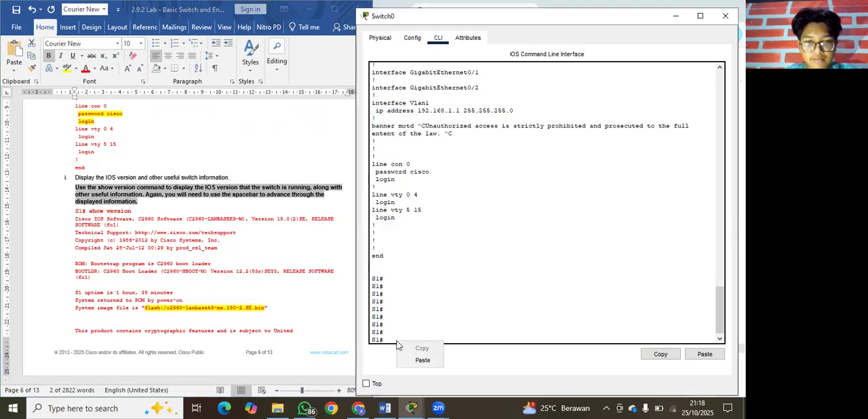
{"action": "left_click", "coordinate": [422, 360]}
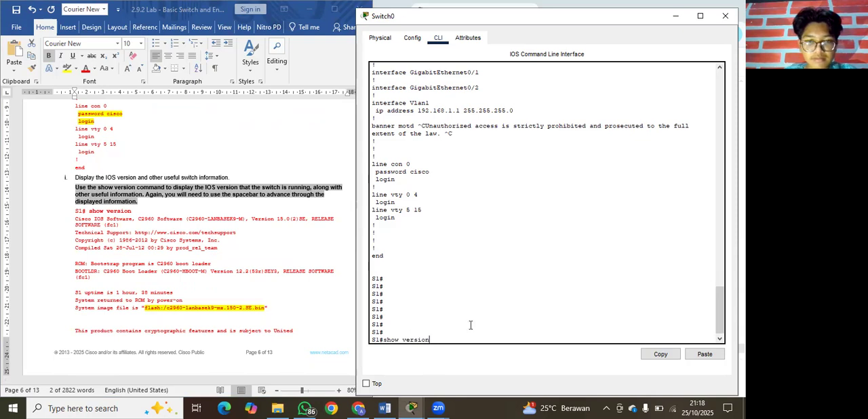
{"action": "key", "text": "Return"}
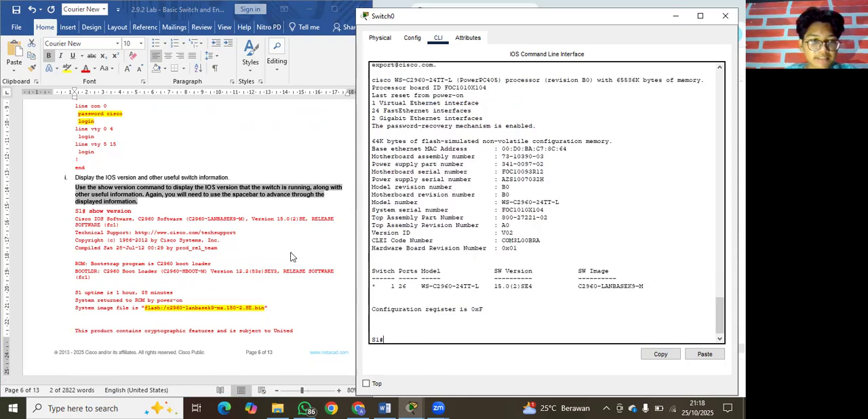
Display the status of S1's interfaces by running show ip interface brief, copied from step j of the lab document.
{"action": "scroll", "coordinate": [292, 256], "scroll_direction": "down", "scroll_amount": 6}
{"action": "scroll", "coordinate": [292, 256], "scroll_direction": "down", "scroll_amount": 8}
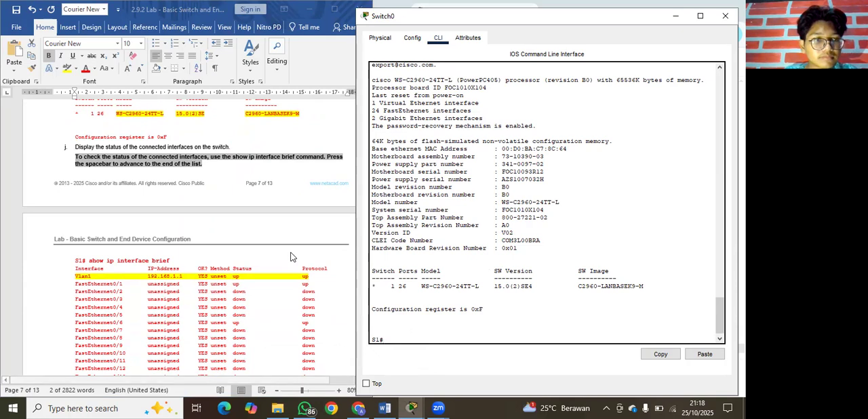
{"action": "scroll", "coordinate": [258, 288], "scroll_direction": "down", "scroll_amount": 1}
{"action": "scroll", "coordinate": [258, 288], "scroll_direction": "down", "scroll_amount": 1}
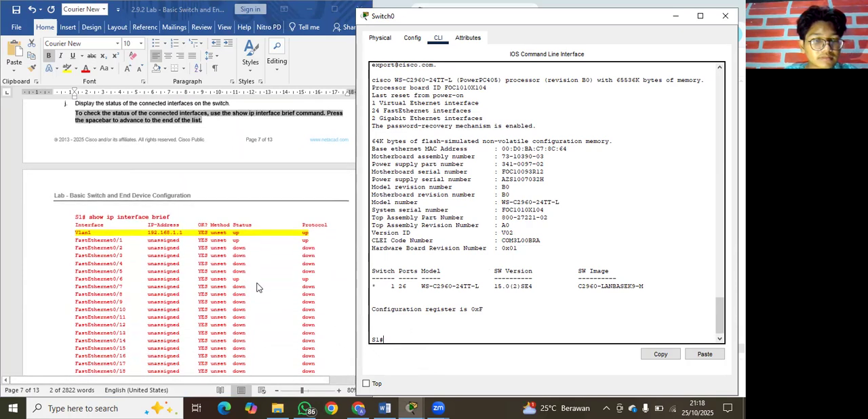
{"action": "scroll", "coordinate": [258, 288], "scroll_direction": "down", "scroll_amount": 1}
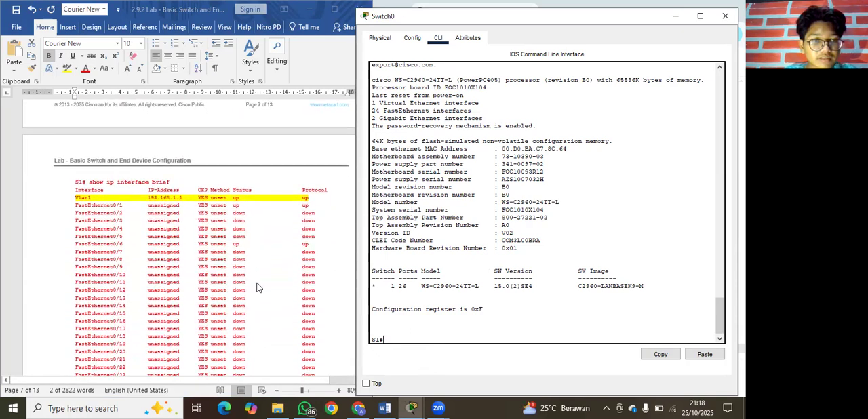
{"action": "scroll", "coordinate": [191, 239], "scroll_direction": "up", "scroll_amount": 3}
{"action": "scroll", "coordinate": [191, 238], "scroll_direction": "up", "scroll_amount": 1}
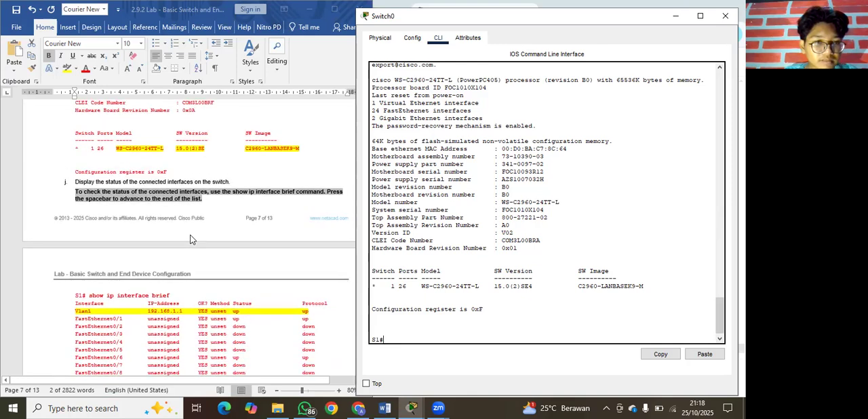
{"action": "scroll", "coordinate": [192, 238], "scroll_direction": "down", "scroll_amount": 2}
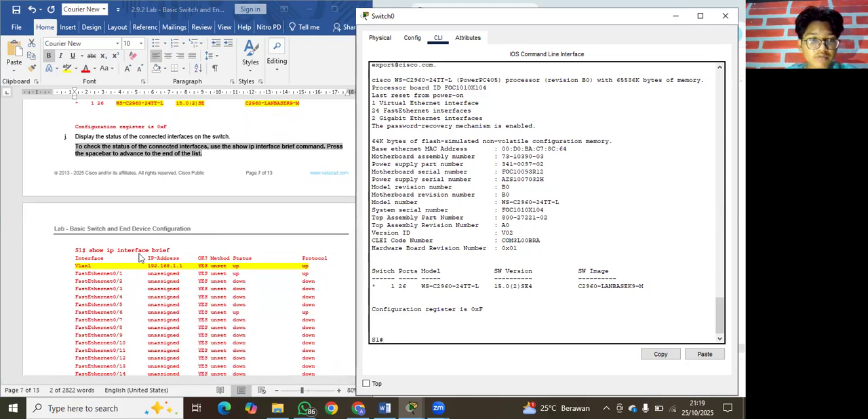
{"action": "left_click", "coordinate": [90, 252]}
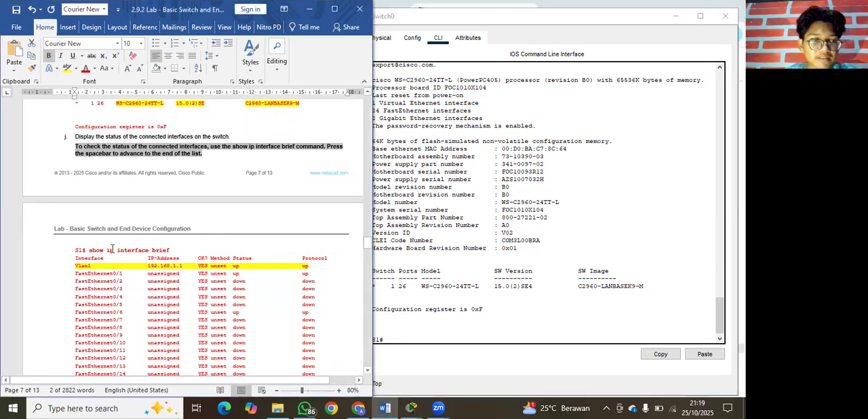
{"action": "left_click_drag", "start_coordinate": [89, 253], "coordinate": [168, 252]}
{"action": "key", "text": "ctrl+c"}
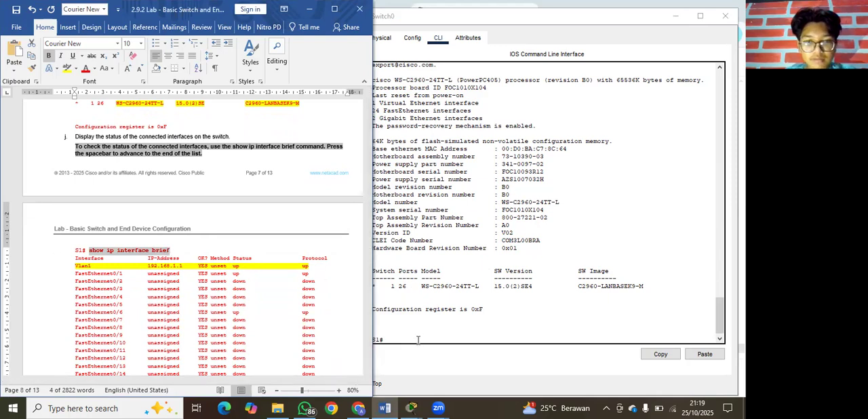
{"action": "left_click", "coordinate": [422, 344]}
{"action": "right_click", "coordinate": [418, 344]}
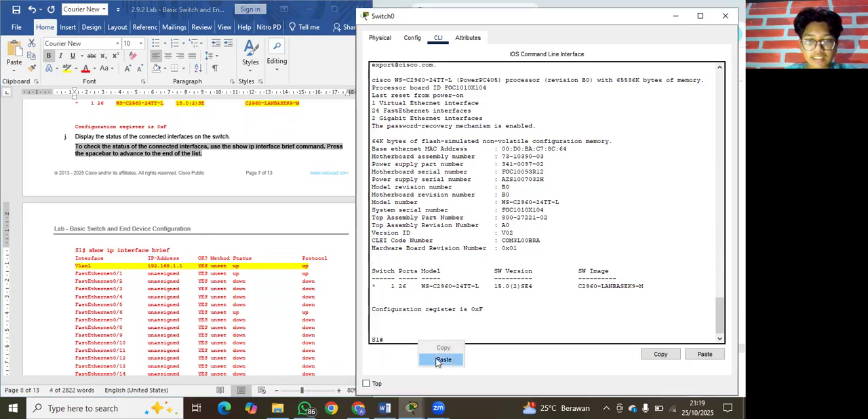
{"action": "left_click", "coordinate": [443, 360]}
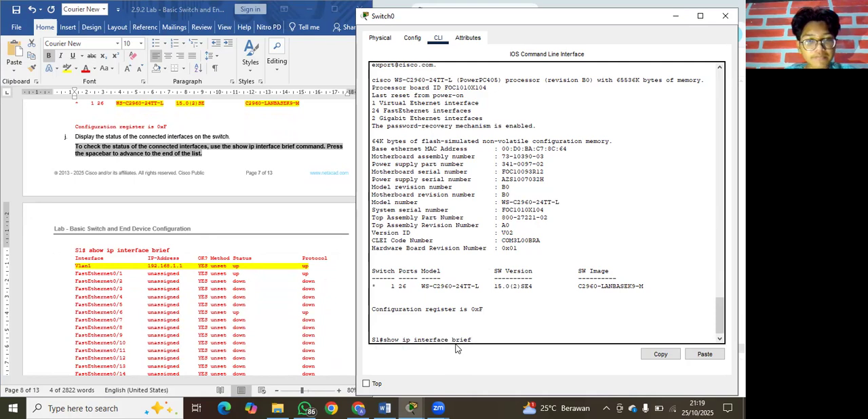
{"action": "key", "text": "Return"}
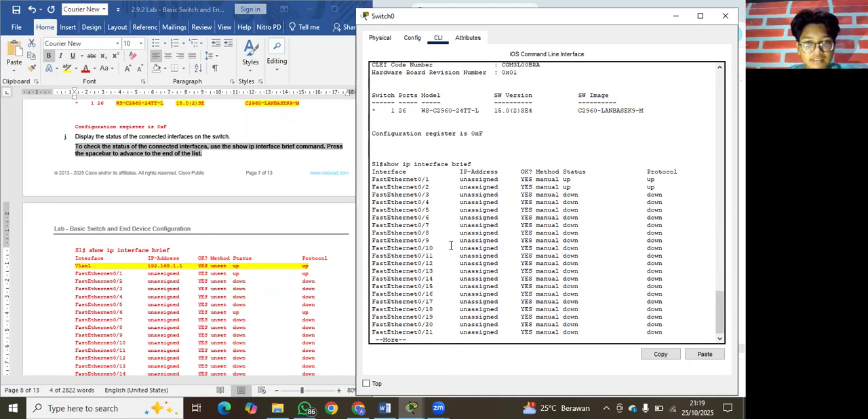
Compare S1's interface status list with the lab document's sample output, paging to its end and highlighting the Vlan1 entry.
{"action": "scroll", "coordinate": [448, 237], "scroll_direction": "up", "scroll_amount": 1}
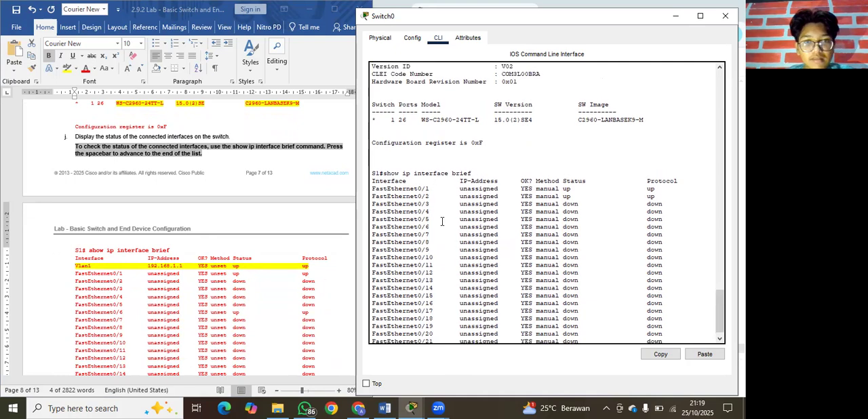
{"action": "scroll", "coordinate": [442, 222], "scroll_direction": "down", "scroll_amount": 1}
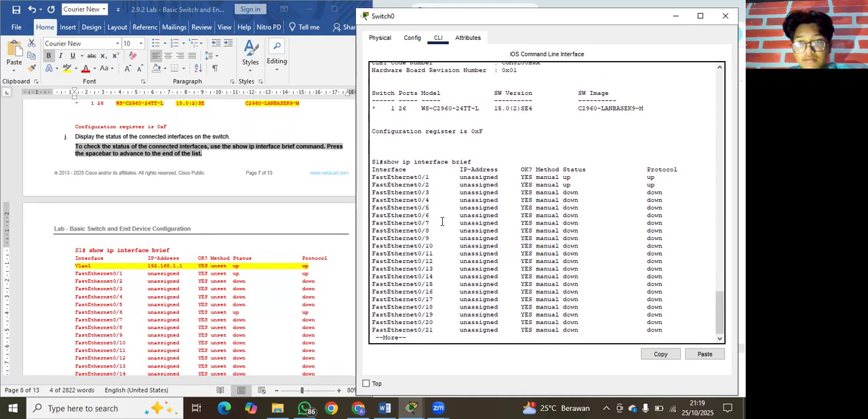
{"action": "scroll", "coordinate": [268, 325], "scroll_direction": "down", "scroll_amount": 2}
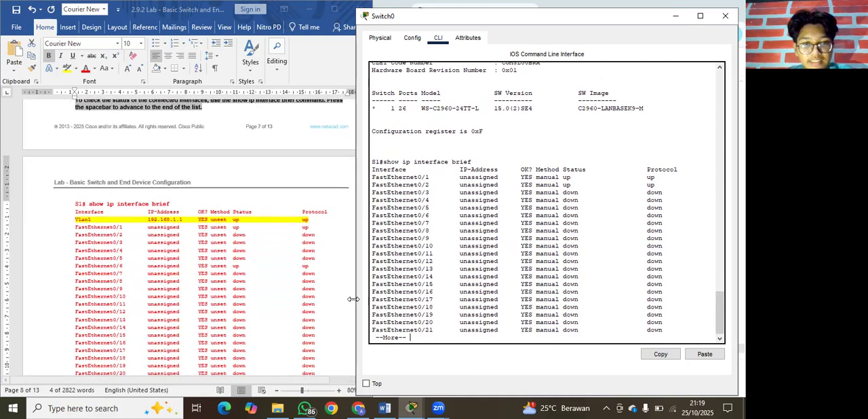
{"action": "scroll", "coordinate": [278, 316], "scroll_direction": "down", "scroll_amount": 3}
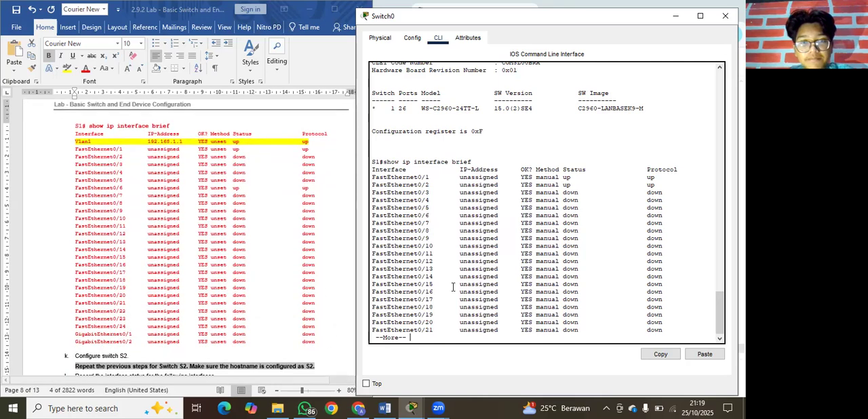
{"action": "key", "text": "Return"}
{"action": "key", "text": "Return"}
{"action": "key", "text": "Return"}
{"action": "key", "text": "Return"}
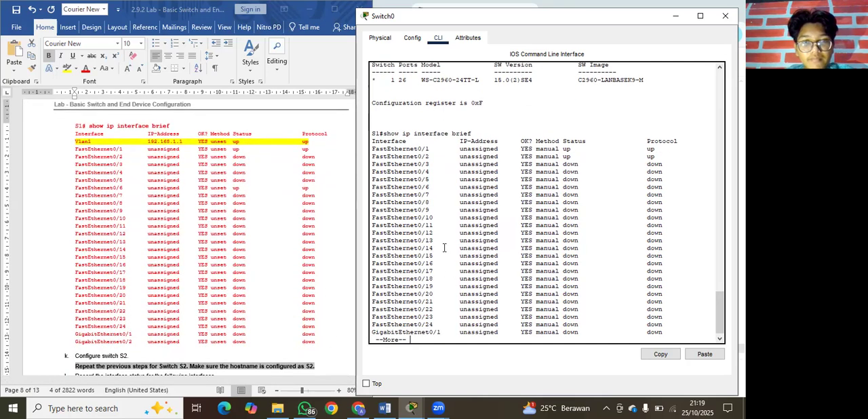
{"action": "key", "text": "Return"}
{"action": "key", "text": "Return"}
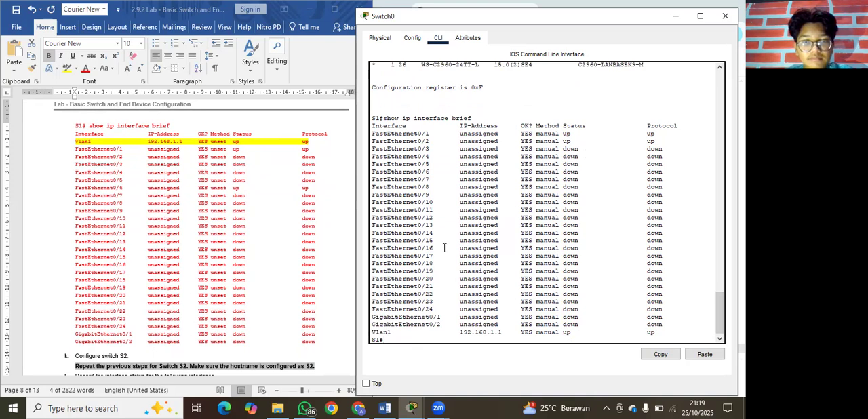
{"action": "key", "text": "Return"}
{"action": "key", "text": "Return"}
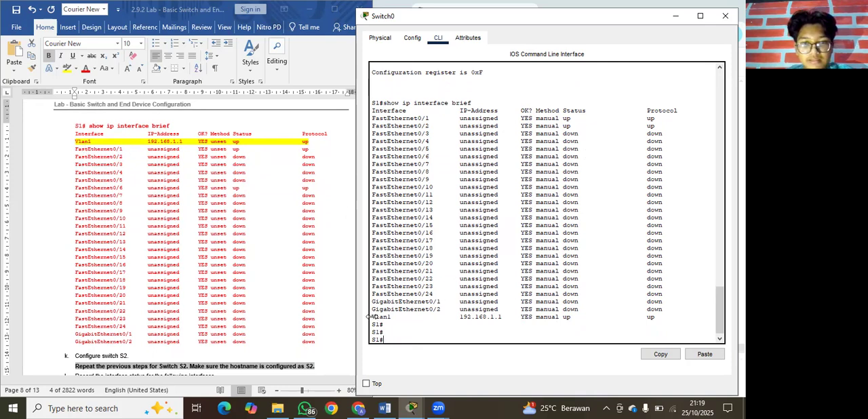
{"action": "left_click_drag", "start_coordinate": [373, 316], "coordinate": [571, 316]}
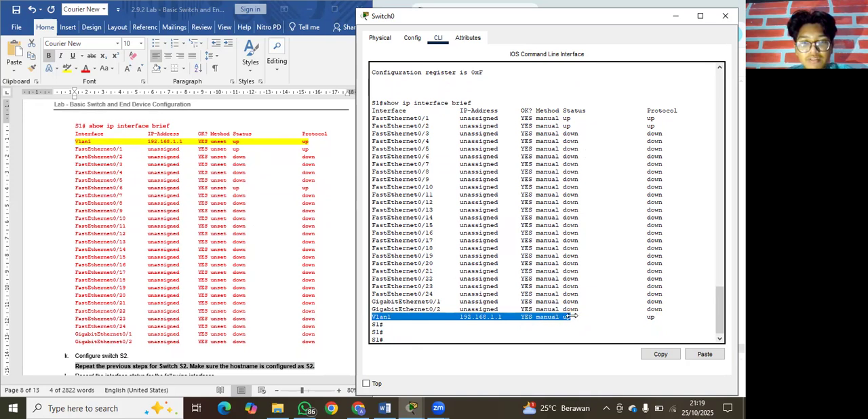
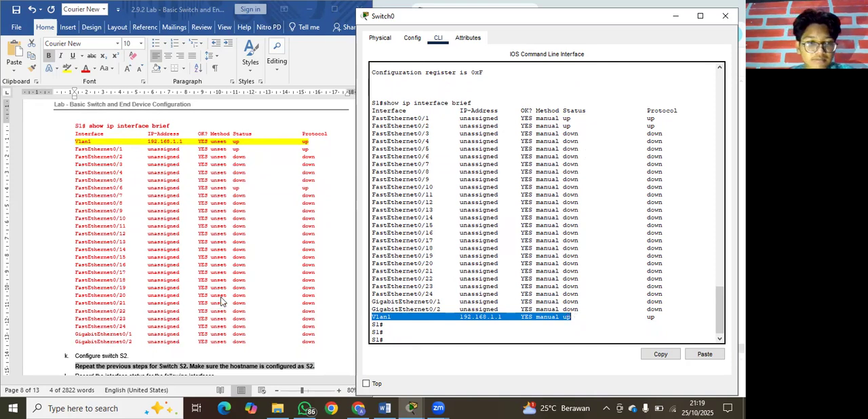
Read steps k to n of the lab document, including the S1 and S2 interface status table.
{"action": "scroll", "coordinate": [129, 282], "scroll_direction": "down", "scroll_amount": 3}
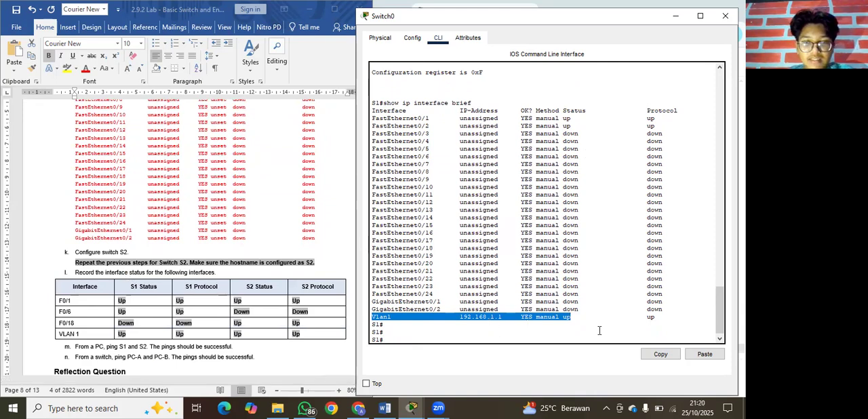
{"action": "left_click", "coordinate": [581, 318]}
{"action": "scroll", "coordinate": [273, 323], "scroll_direction": "down", "scroll_amount": 3}
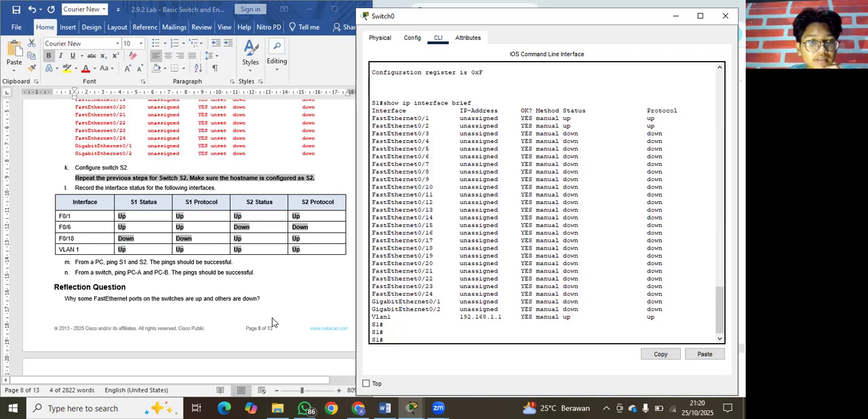
{"action": "scroll", "coordinate": [274, 323], "scroll_direction": "up", "scroll_amount": 5}
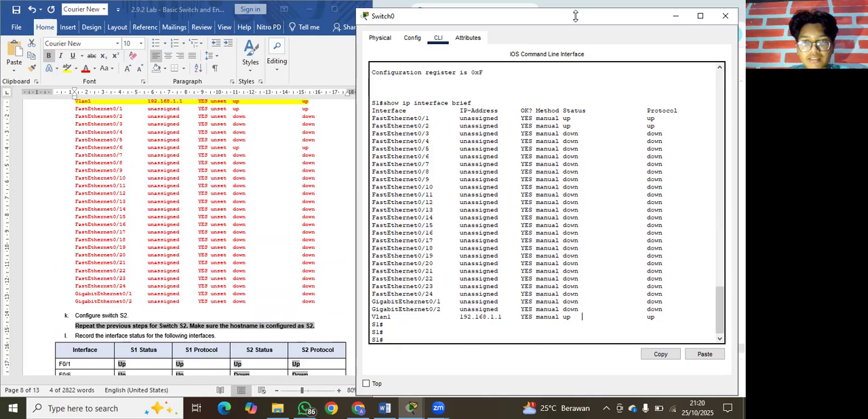
Close Switch0's window and bring the Packet Tracer topology back into view beside the lab document.
{"action": "left_click_drag", "start_coordinate": [577, 17], "coordinate": [498, 63]}
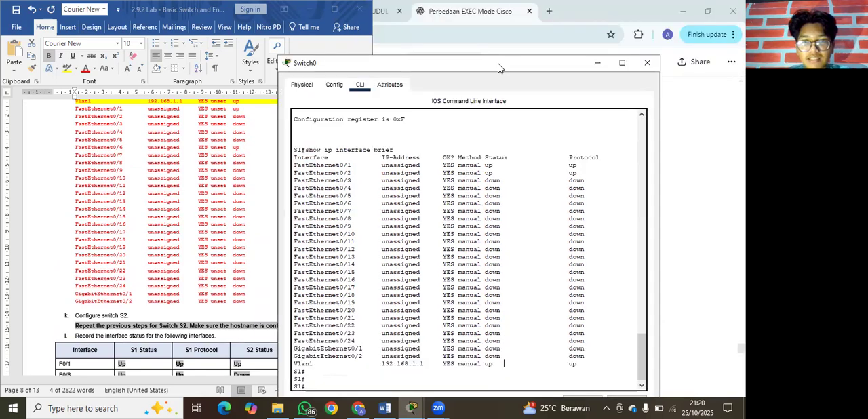
{"action": "left_click", "coordinate": [595, 64]}
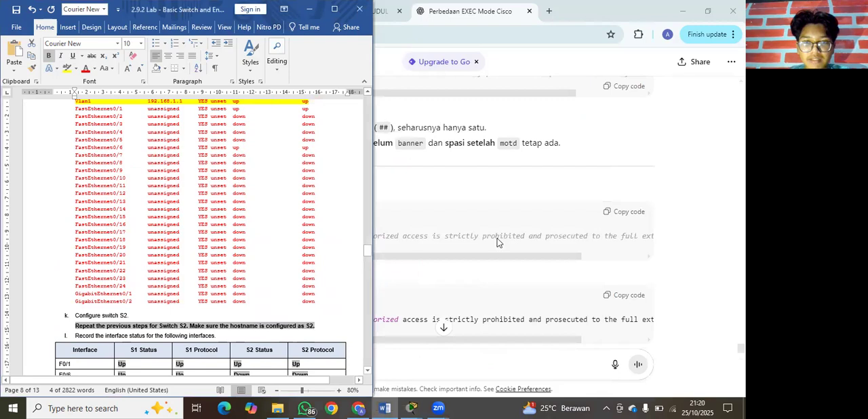
{"action": "left_click", "coordinate": [417, 407]}
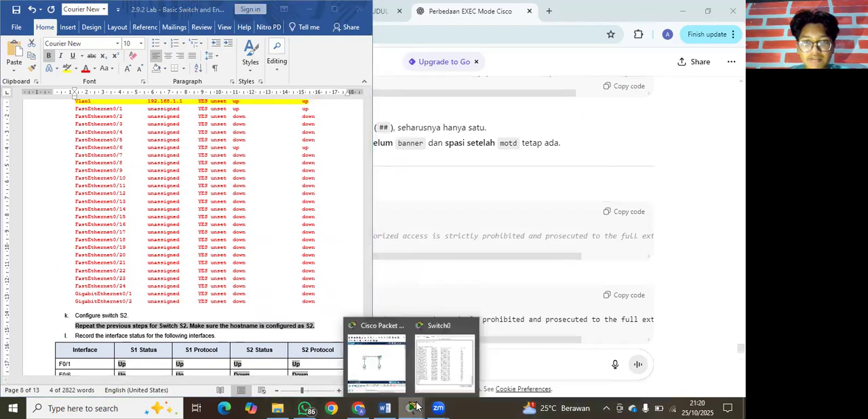
{"action": "left_click", "coordinate": [439, 369]}
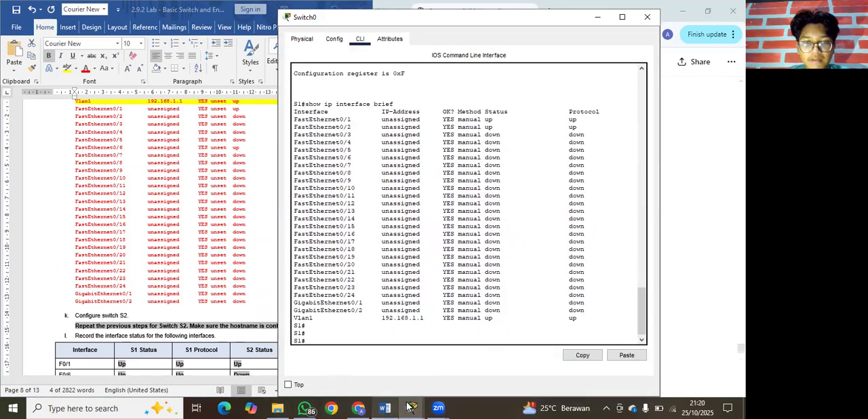
{"action": "mouse_move", "coordinate": [401, 406]}
{"action": "left_click", "coordinate": [377, 370]}
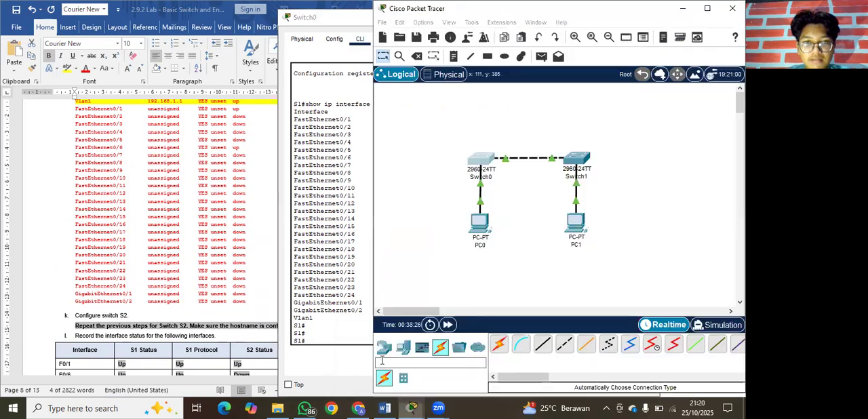
{"action": "left_click", "coordinate": [348, 20]}
{"action": "left_click_drag", "start_coordinate": [348, 20], "coordinate": [253, 58]}
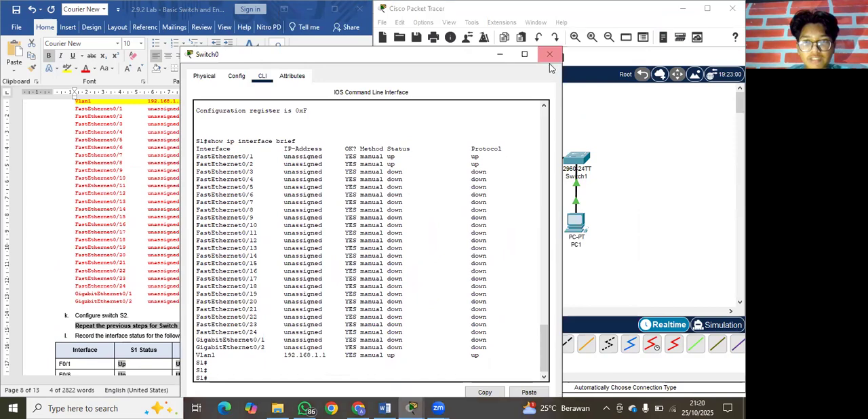
{"action": "left_click", "coordinate": [554, 55]}
Open Switch1's command-line interface and start its console session at the user EXEC prompt.
{"action": "scroll", "coordinate": [269, 215], "scroll_direction": "up", "scroll_amount": 20}
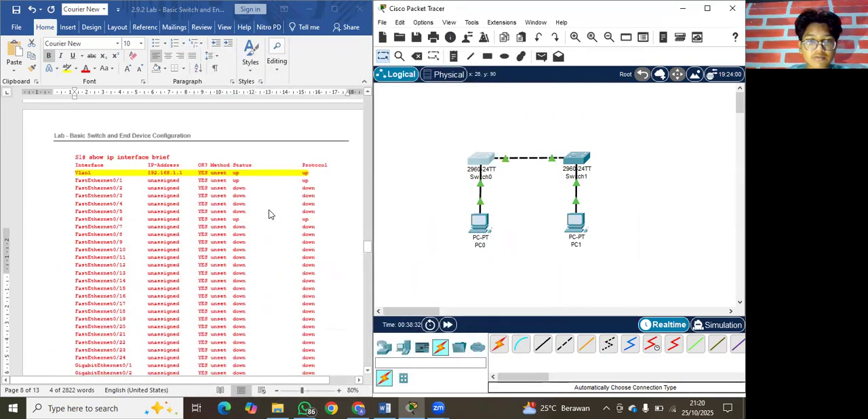
{"action": "scroll", "coordinate": [268, 214], "scroll_direction": "up", "scroll_amount": 15}
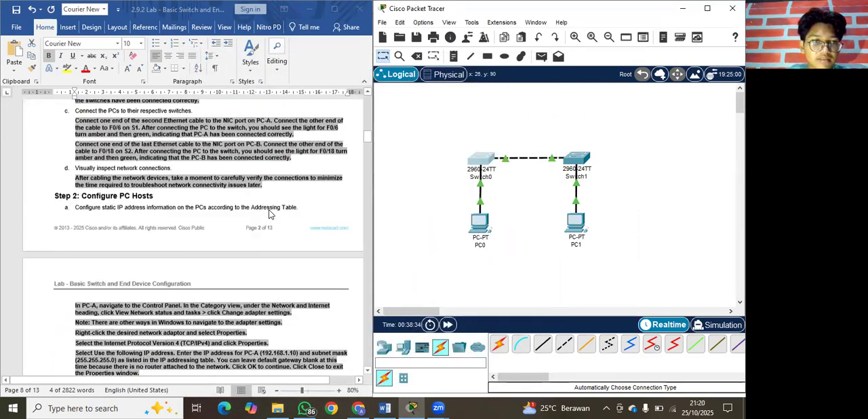
{"action": "left_click", "coordinate": [575, 158]}
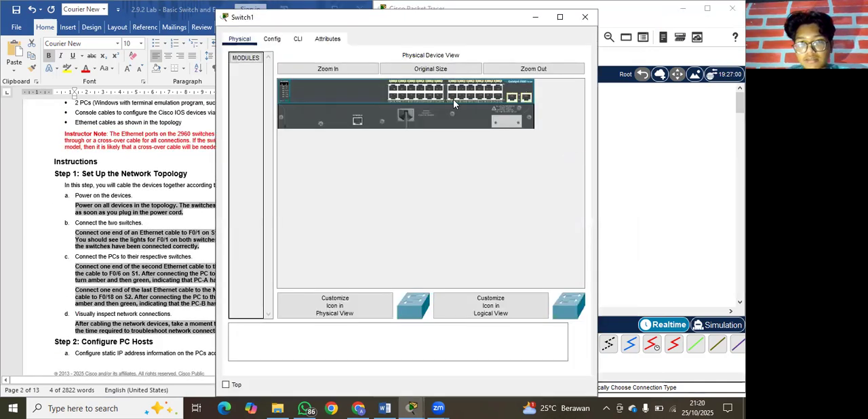
{"action": "left_click", "coordinate": [302, 39]}
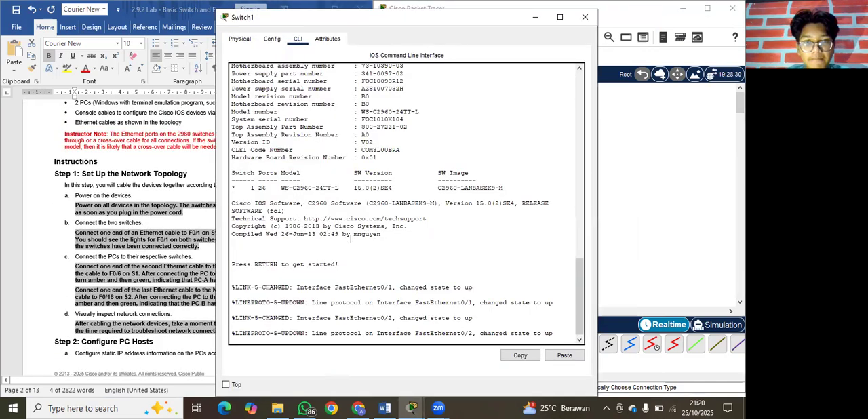
{"action": "key", "text": "Return"}
{"action": "key", "text": "Return"}
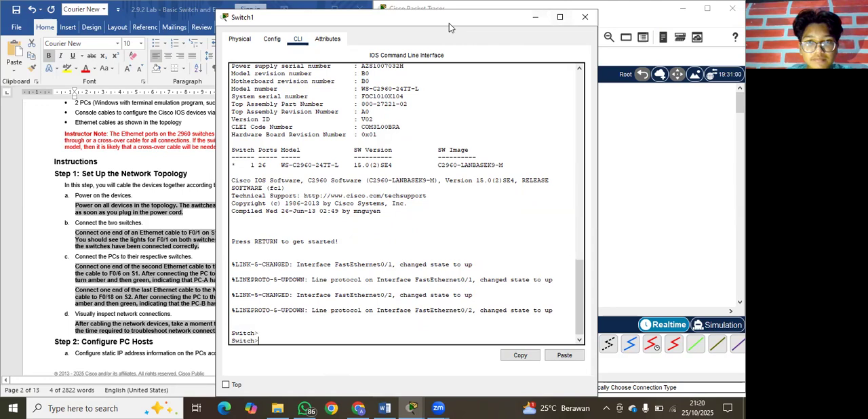
Enter global configuration mode on Switch1 with enable and conf t, following Step 3a of the lab document.
{"action": "left_click_drag", "start_coordinate": [448, 27], "coordinate": [587, 19]}
{"action": "scroll", "coordinate": [209, 219], "scroll_direction": "down", "scroll_amount": 2}
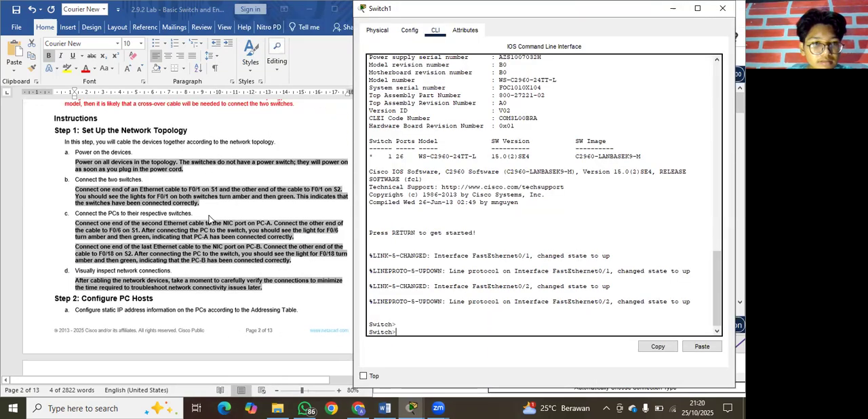
{"action": "scroll", "coordinate": [209, 220], "scroll_direction": "down", "scroll_amount": 15}
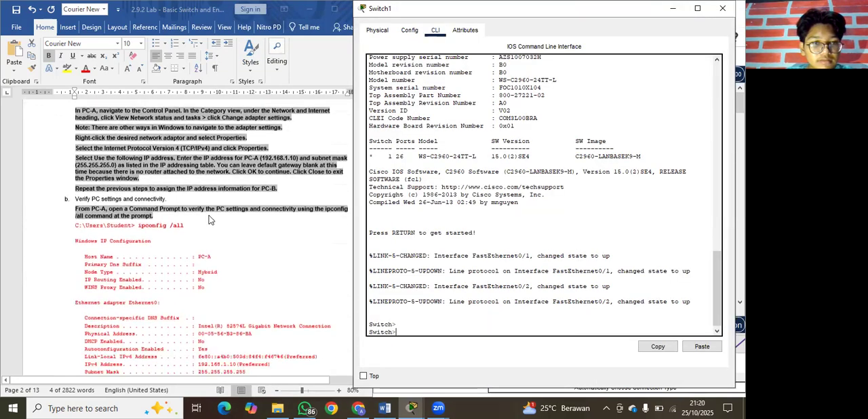
{"action": "scroll", "coordinate": [209, 220], "scroll_direction": "down", "scroll_amount": 20}
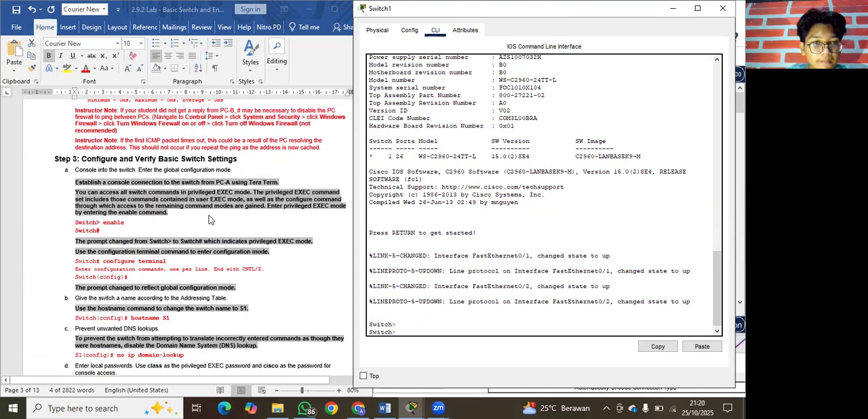
{"action": "scroll", "coordinate": [209, 220], "scroll_direction": "down", "scroll_amount": 3}
{"action": "type", "text": "enable"}
{"action": "key", "text": "Return"}
{"action": "type", "text": "conf"}
{"action": "type", "text": " t"}
{"action": "key", "text": "Return"}
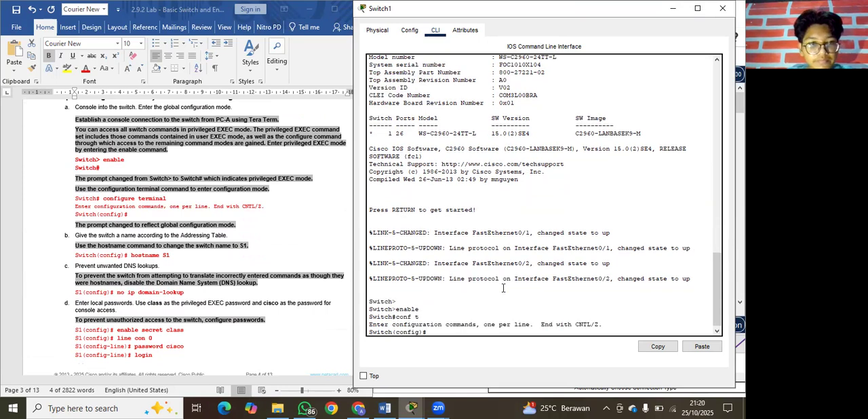
Set Switch1's hostname to S2 and disable DNS lookups with no ip domain-lookup.
{"action": "type", "text": "h"}
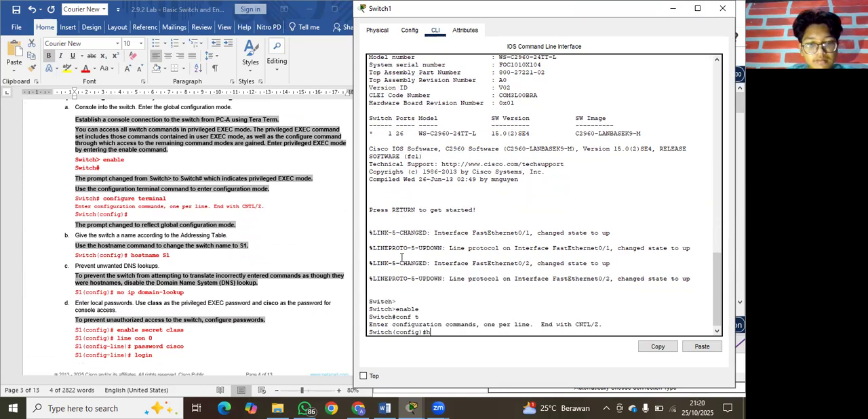
{"action": "type", "text": "ostname S2"}
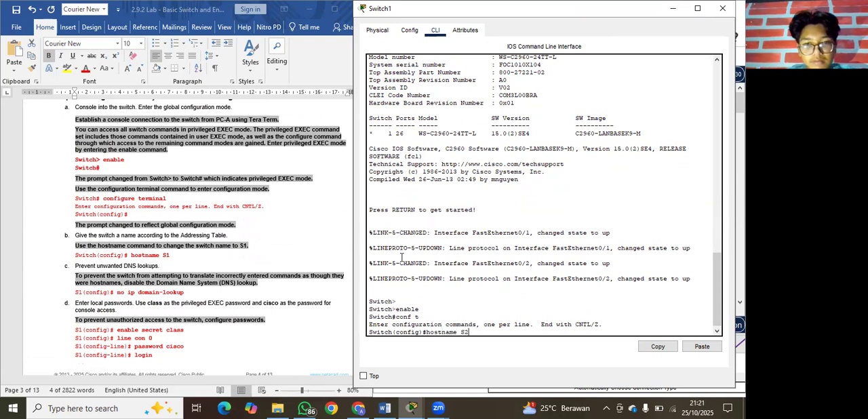
{"action": "key", "text": "Return"}
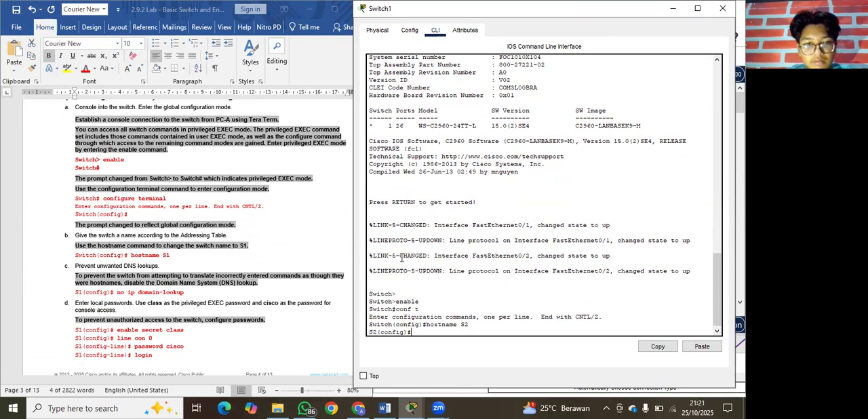
{"action": "type", "text": "no ip domain-lookup"}
{"action": "key", "text": "Return"}
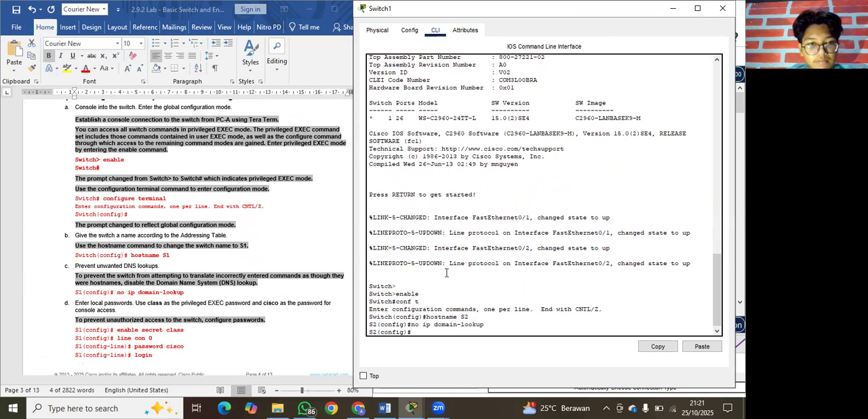
Set S2's privileged EXEC password with enable secret, using the password given in the lab document.
{"action": "type", "text": "enable s"}
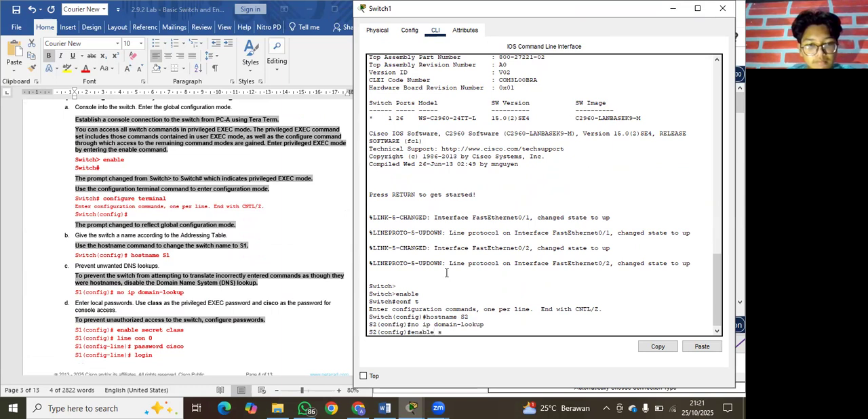
{"action": "type", "text": "ecret class"}
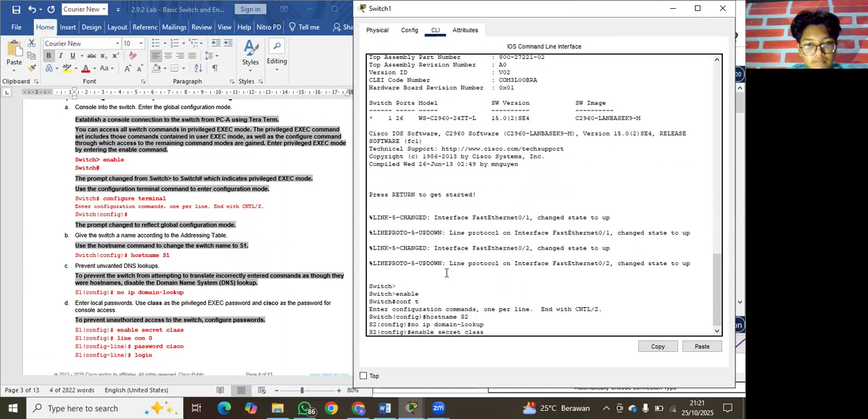
{"action": "key", "text": "Return"}
Configure S2's console line 0 with the console password from the lab document and enable login.
{"action": "type", "text": "line"}
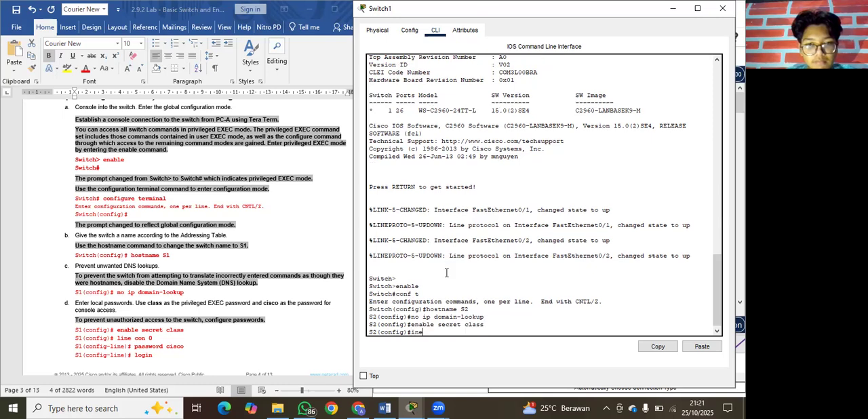
{"action": "type", "text": "ne con 0"}
{"action": "key", "text": "Return"}
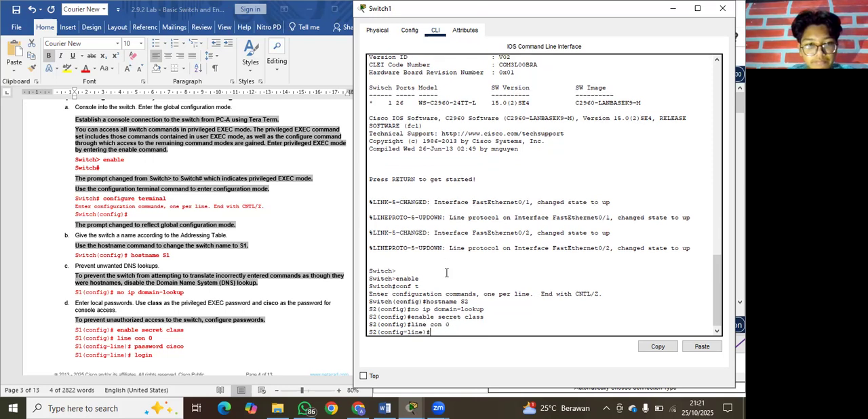
{"action": "type", "text": "password"}
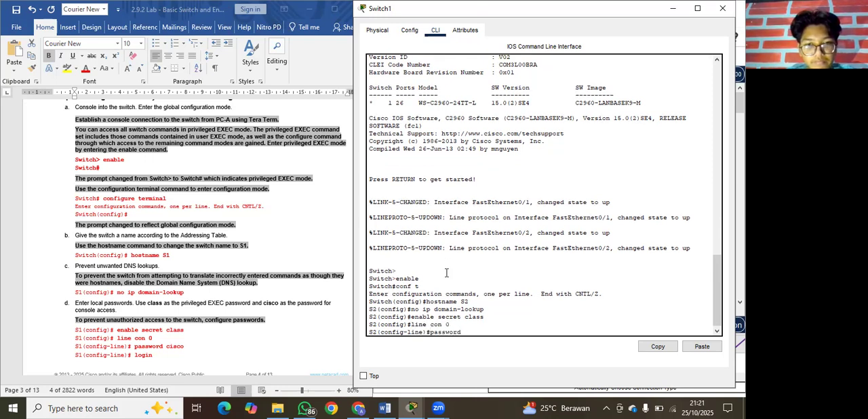
{"action": "type", "text": "co"}
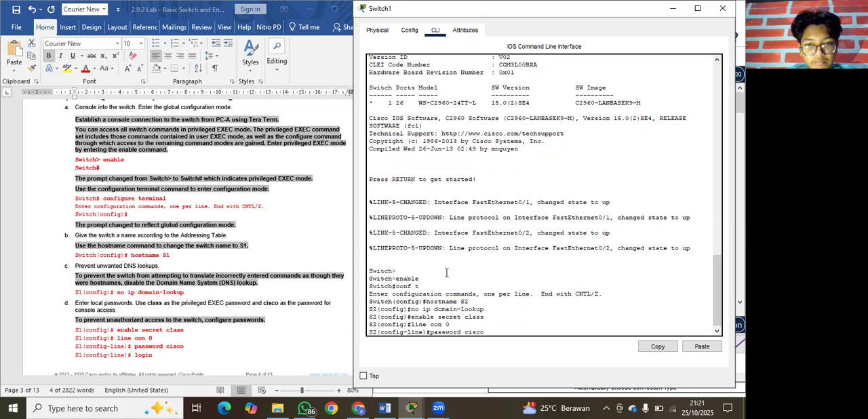
{"action": "key", "text": "Return"}
{"action": "type", "text": "login"}
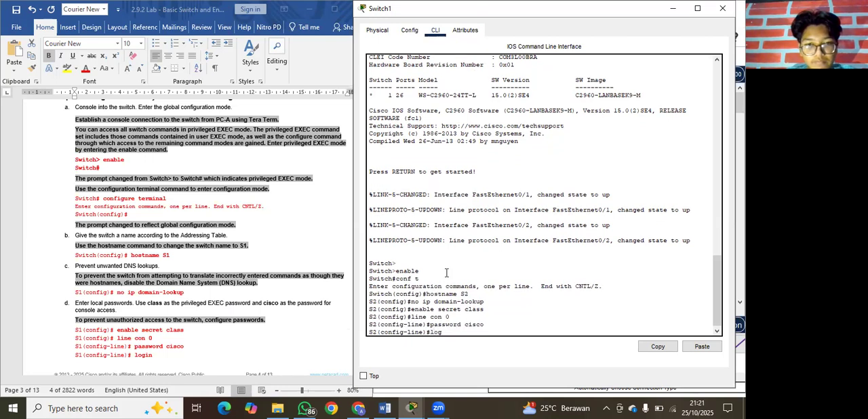
{"action": "key", "text": "Return"}
Enter interface configuration mode for VLAN 1 on S2, following Step 3e of the lab document.
{"action": "scroll", "coordinate": [220, 275], "scroll_direction": "down", "scroll_amount": 5}
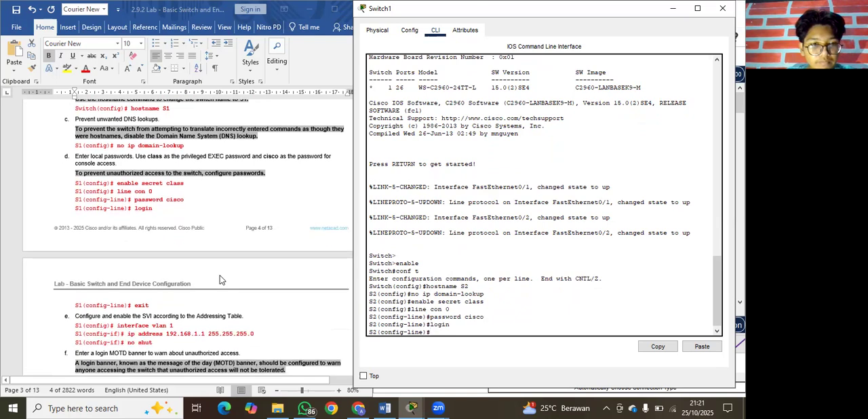
{"action": "scroll", "coordinate": [253, 325], "scroll_direction": "down", "scroll_amount": 2}
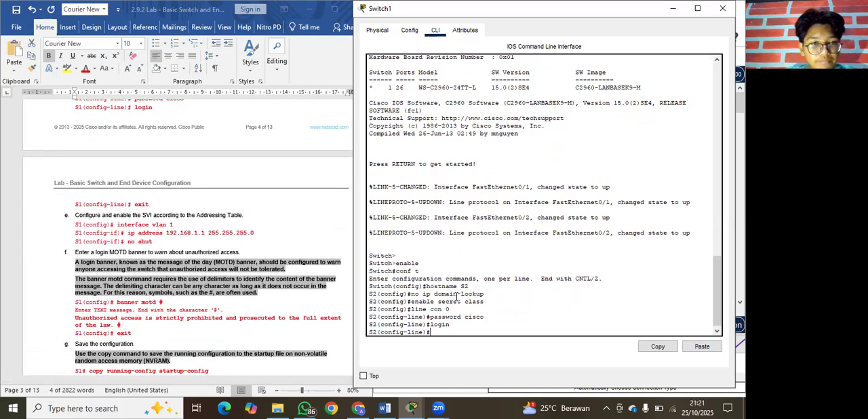
{"action": "type", "text": "interface vlan"}
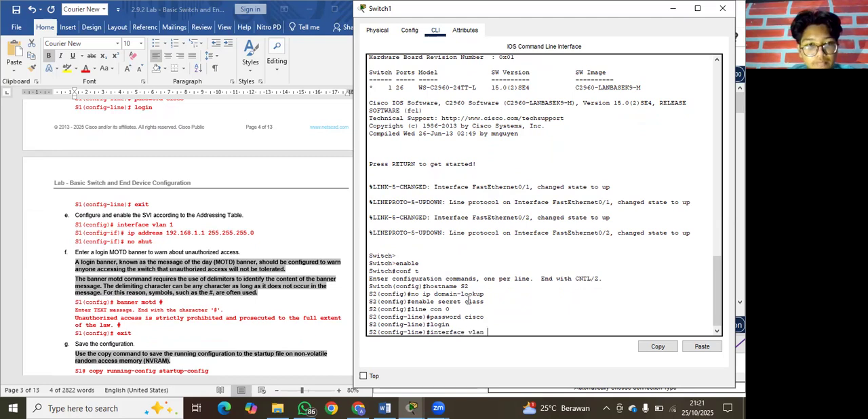
{"action": "type", "text": " 1"}
{"action": "key", "text": "Return"}
Assign IP address 192.168.1.2 with subnet mask 255.255.255.0 to S2's VLAN 1 interface.
{"action": "type", "text": "ip ad"}
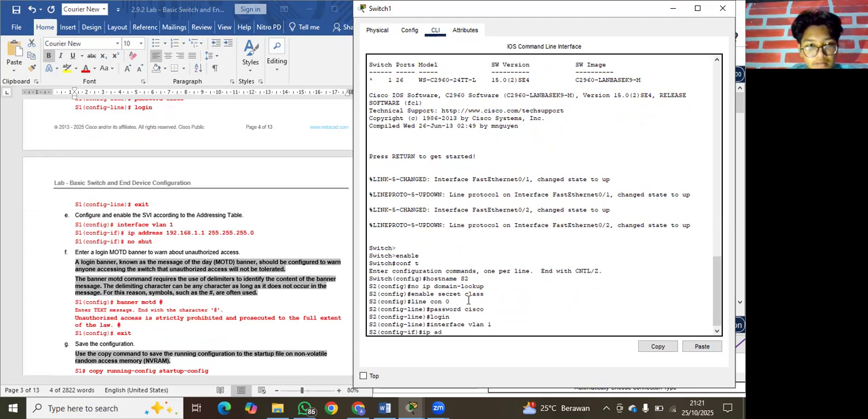
{"action": "type", "text": "dress"}
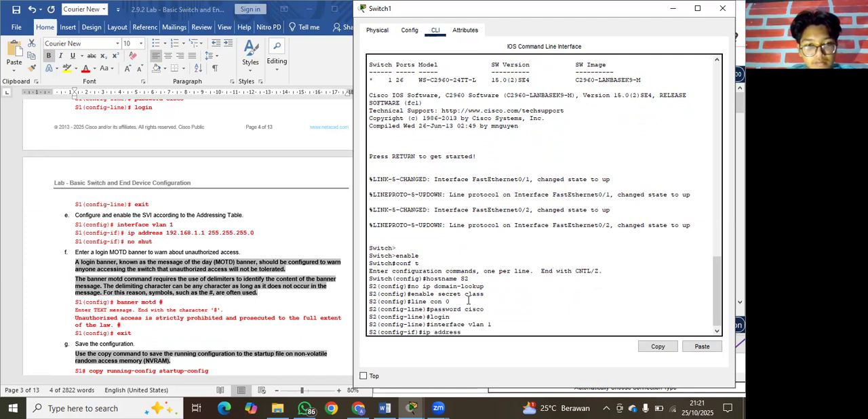
{"action": "type", "text": " 192."}
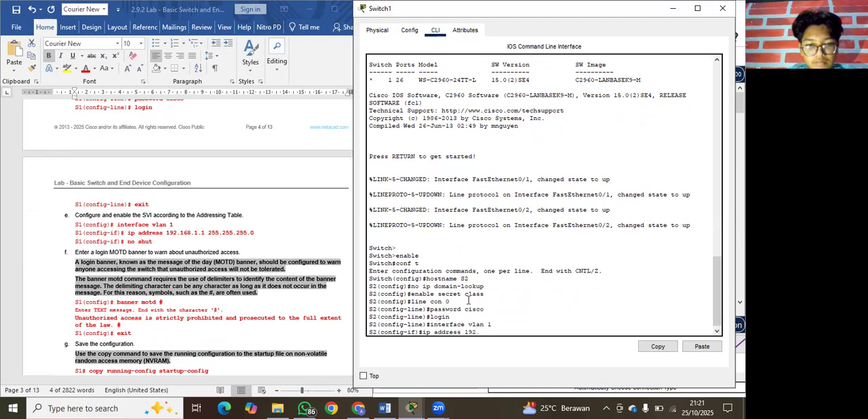
{"action": "type", "text": "1681.1"}
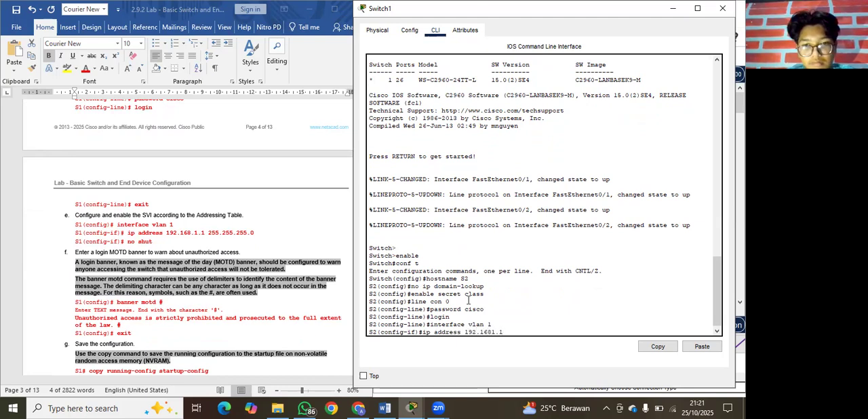
{"action": "key", "text": "BackSpace"}
{"action": "key", "text": "BackSpace"}
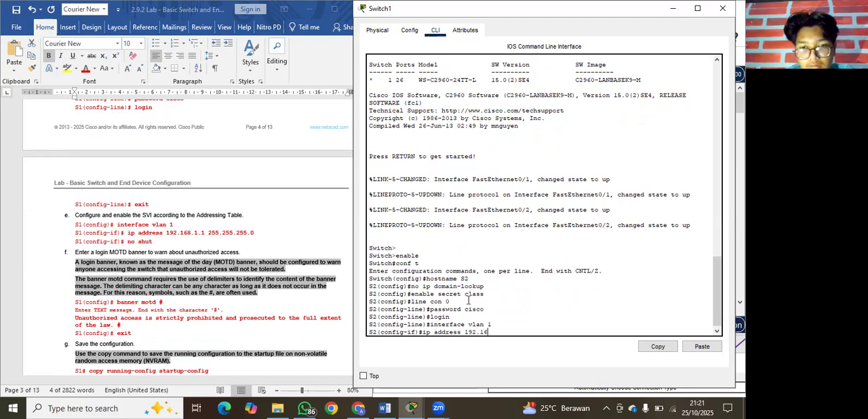
{"action": "type", "text": "8.1.2 255.255.255.0"}
{"action": "key", "text": "Return"}
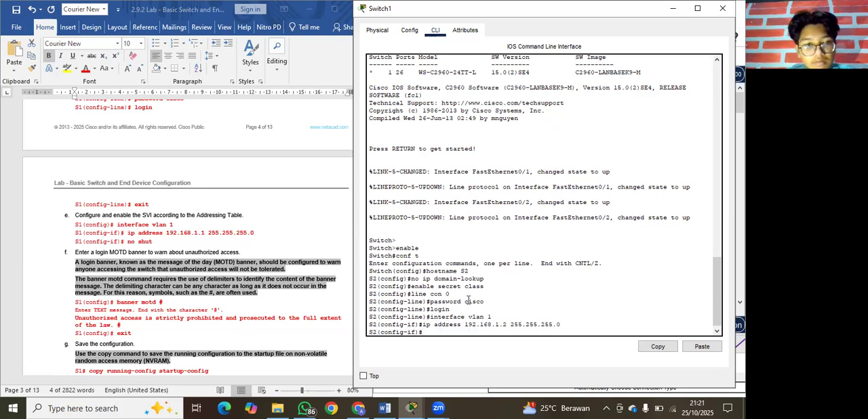
Enable S2's VLAN 1 interface with no shut.
{"action": "type", "text": "no shut"}
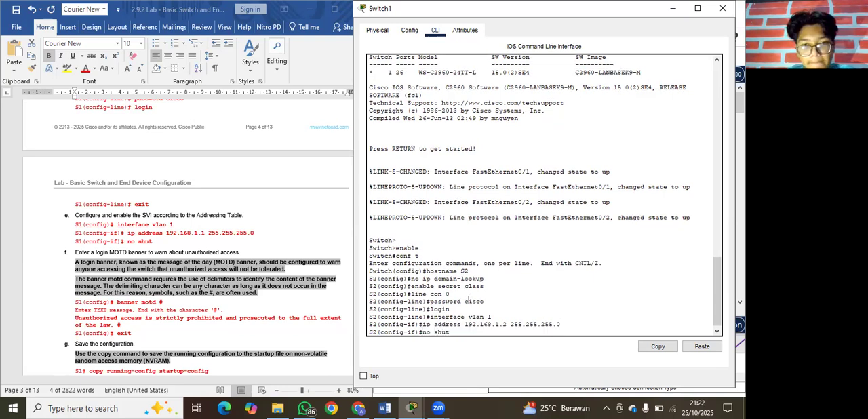
{"action": "key", "text": "Return"}
{"action": "key", "text": "Return"}
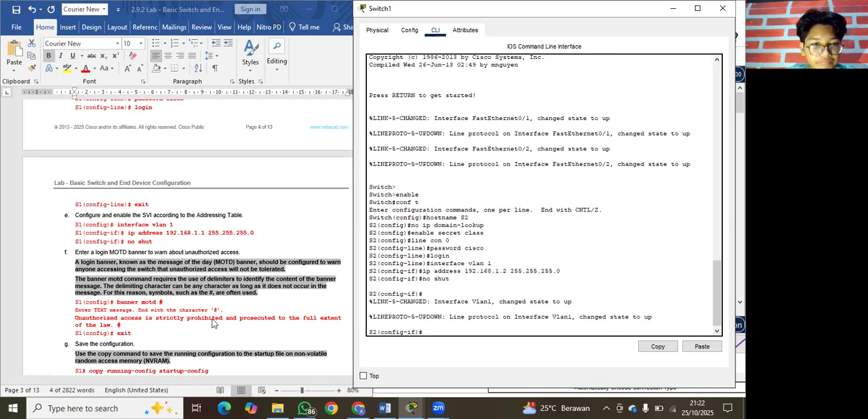
Configure S2's banner motd with # delimiters, using the lab document's text "Unauthorized access is strictly prohibited and prosecuted to the full extent of the law.".
{"action": "scroll", "coordinate": [212, 323], "scroll_direction": "down", "scroll_amount": 3}
{"action": "scroll", "coordinate": [212, 323], "scroll_direction": "down", "scroll_amount": 3}
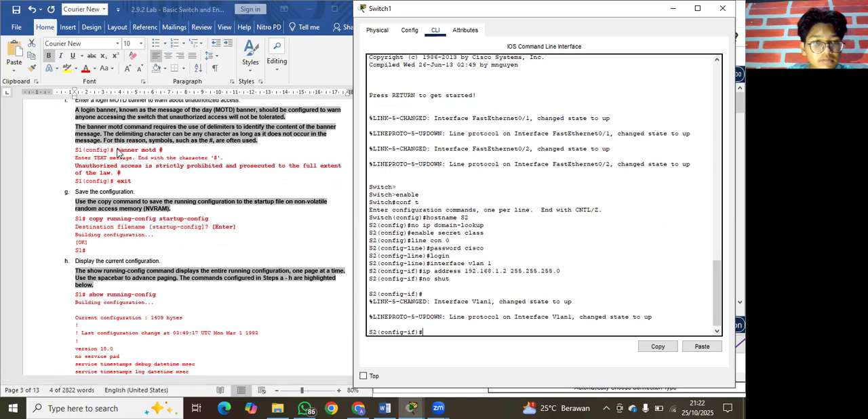
{"action": "type", "text": "ban"}
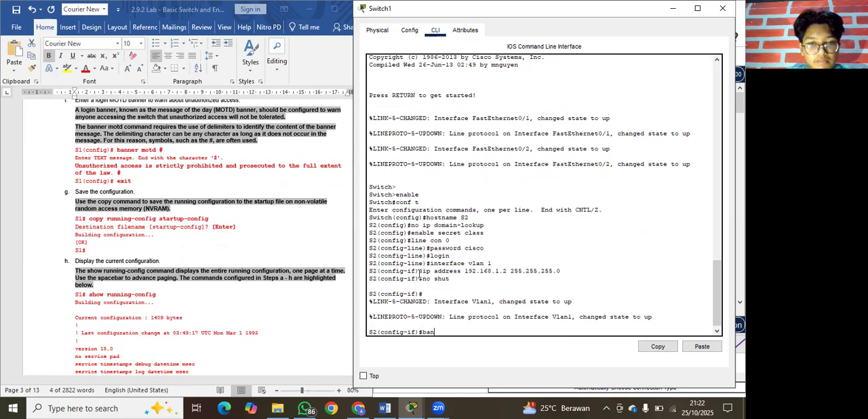
{"action": "type", "text": "ner motd #"}
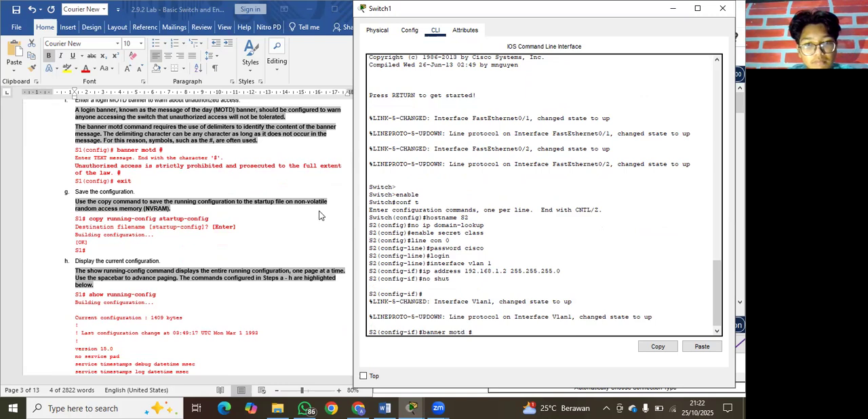
{"action": "left_click", "coordinate": [79, 168]}
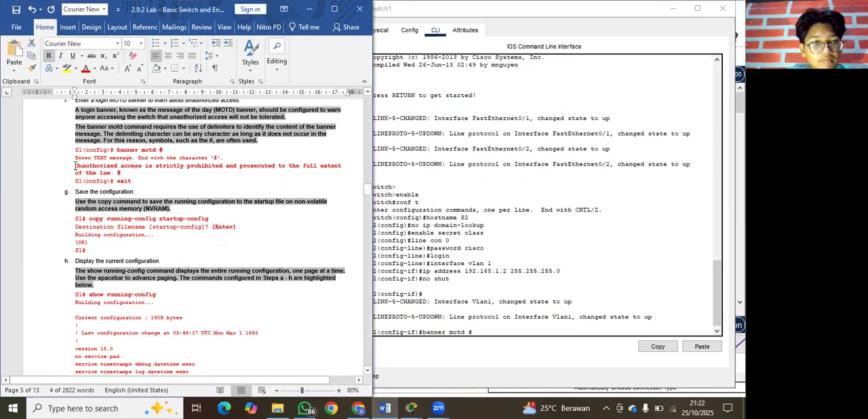
{"action": "left_click_drag", "start_coordinate": [75, 166], "coordinate": [128, 176]}
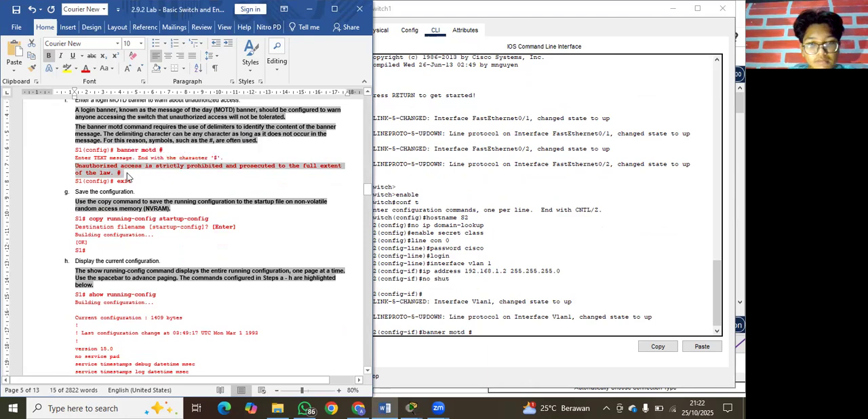
{"action": "left_click", "coordinate": [486, 331]}
{"action": "right_click", "coordinate": [485, 331]}
{"action": "left_click", "coordinate": [508, 351]}
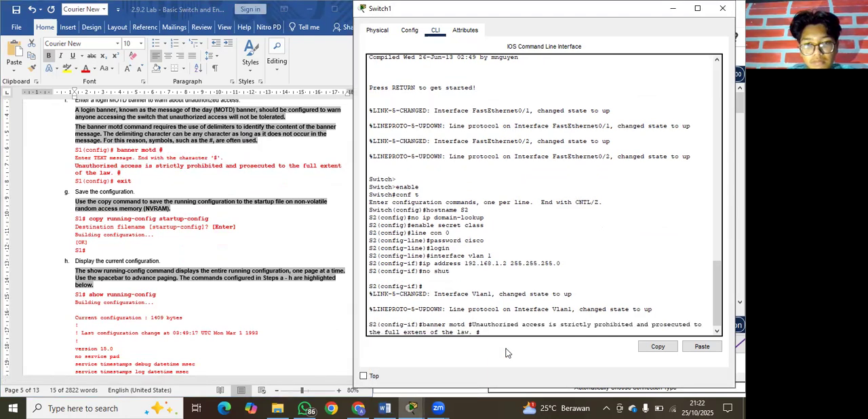
{"action": "key", "text": "Return"}
Try to run copy running-config startup-config from S2's global configuration mode.
{"action": "scroll", "coordinate": [254, 282], "scroll_direction": "down", "scroll_amount": 2}
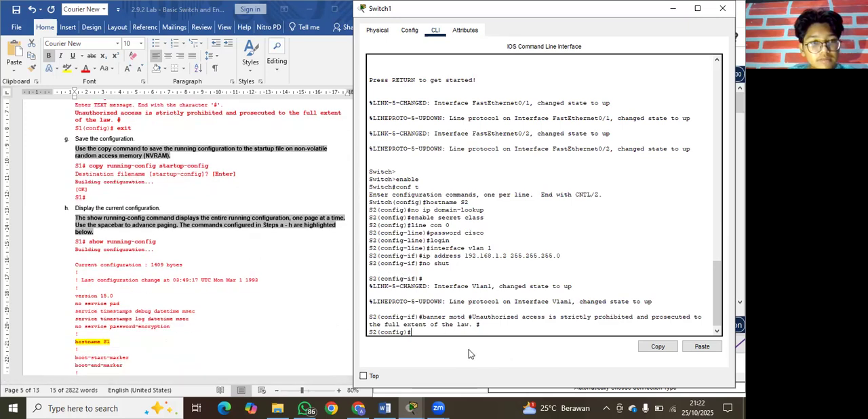
{"action": "type", "text": "copy ru"}
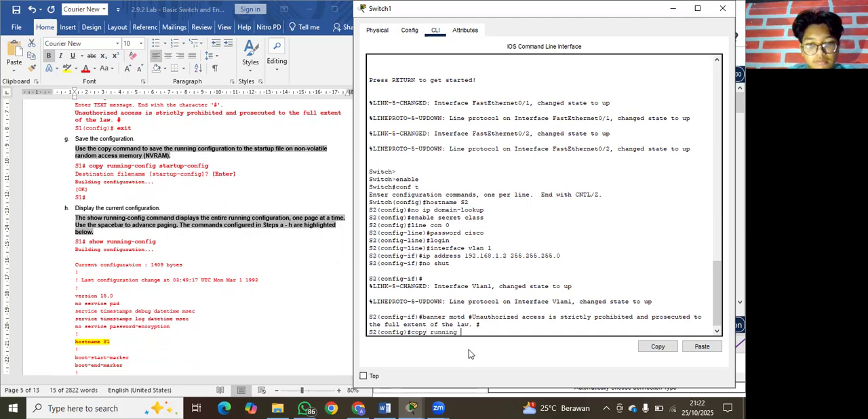
{"action": "type", "text": "nning-config start"}
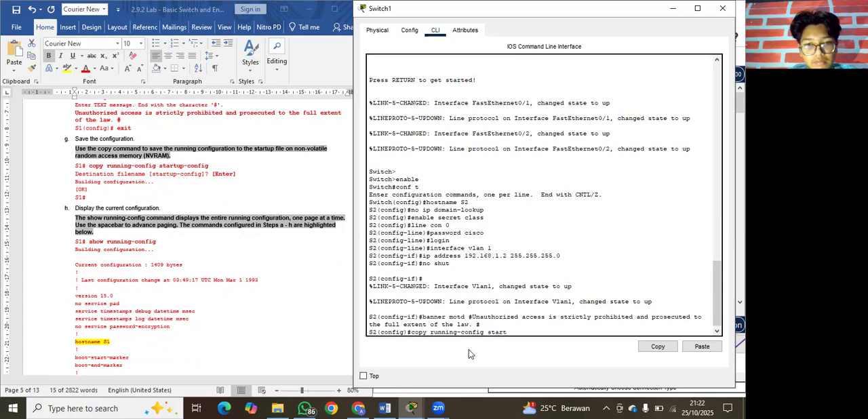
{"action": "type", "text": "up-config"}
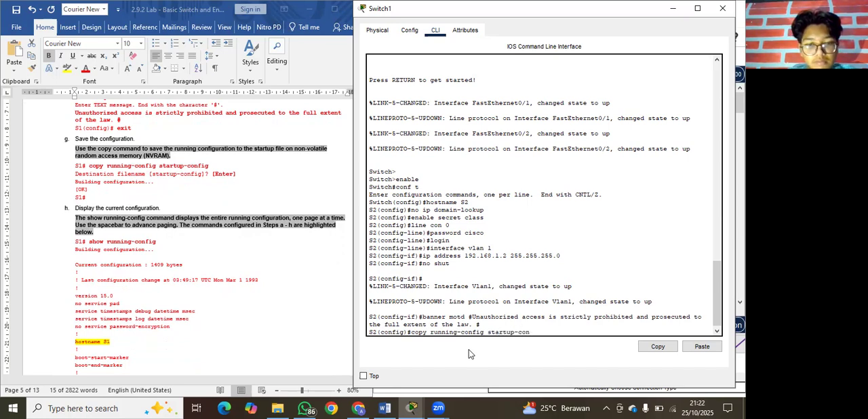
{"action": "key", "text": "Return"}
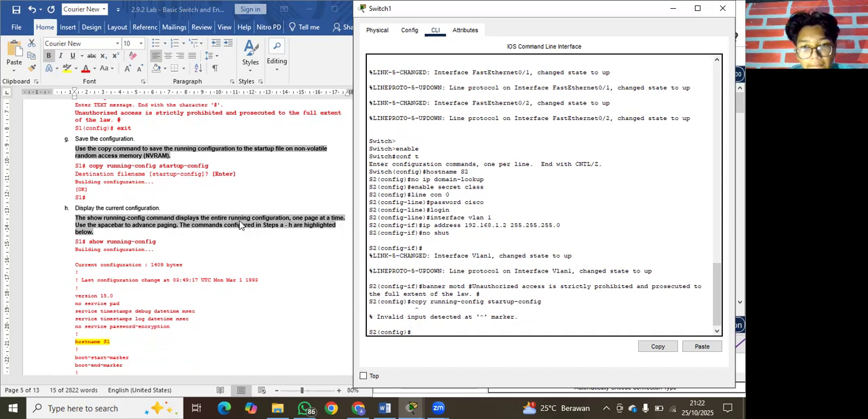
Copy the copy running-config startup-config command from Step g of the lab document in Word.
{"action": "left_click", "coordinate": [91, 168]}
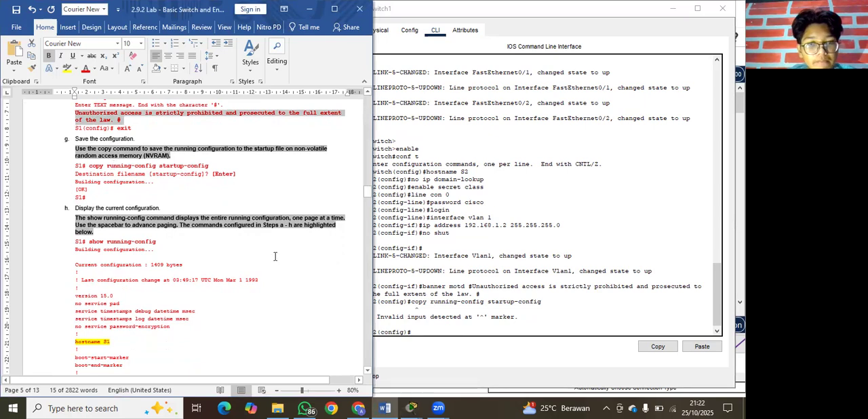
{"action": "left_click", "coordinate": [99, 162]}
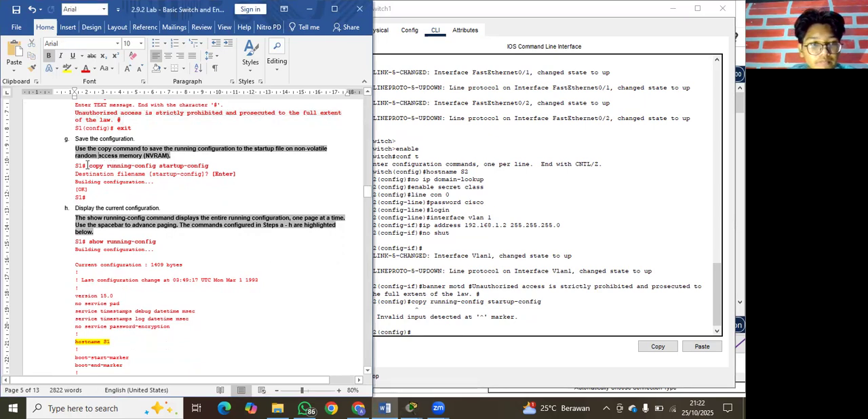
{"action": "left_click_drag", "start_coordinate": [88, 166], "coordinate": [210, 167]}
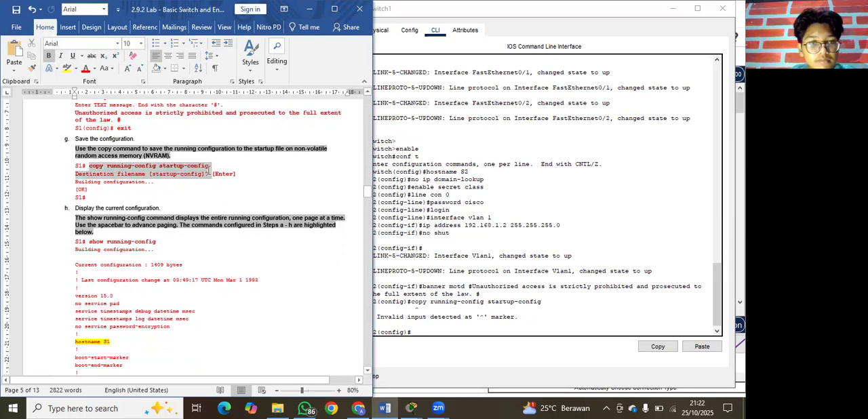
Return to S2's CLI in Packet Tracer and exit global configuration mode to privileged EXEC mode.
{"action": "left_click", "coordinate": [436, 334]}
{"action": "type", "text": "exit"}
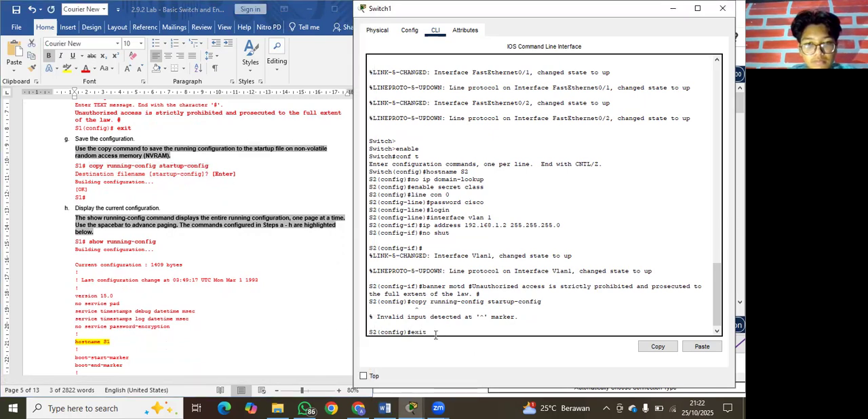
{"action": "key", "text": "Return"}
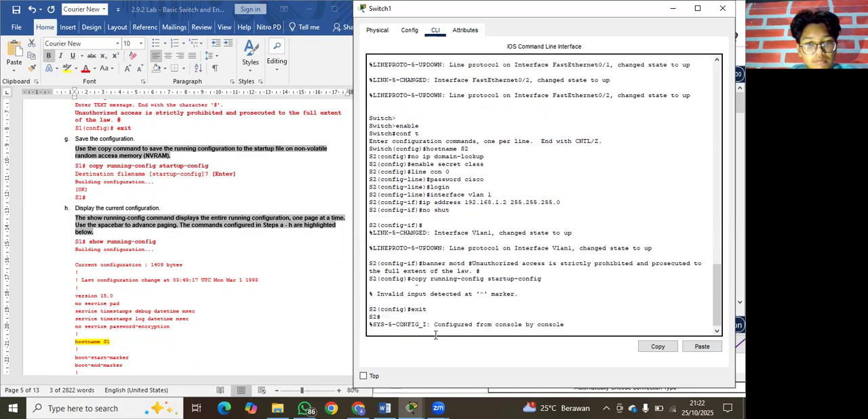
{"action": "key", "text": "Return"}
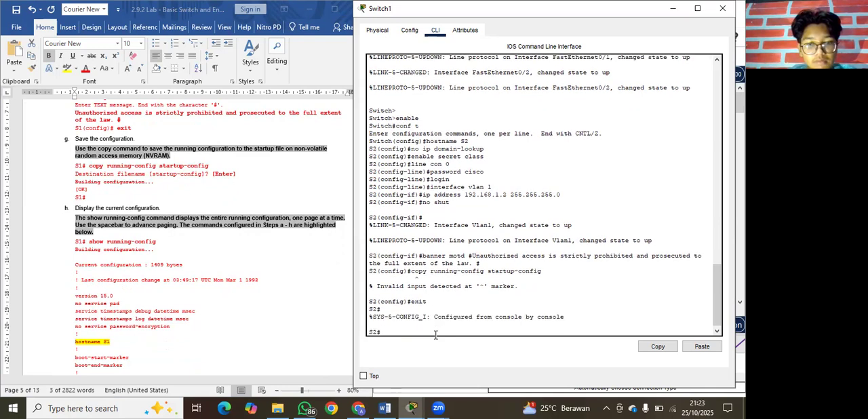
Save S2's running configuration with the copied copy running-config startup-config command, accepting the default destination filename.
{"action": "right_click", "coordinate": [427, 329]}
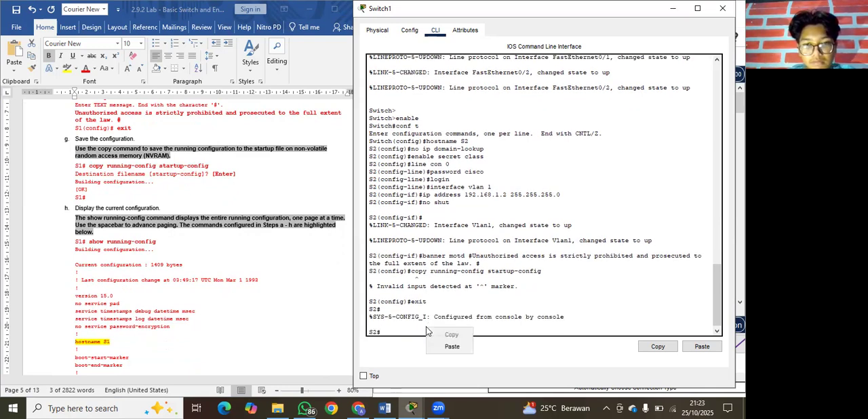
{"action": "left_click", "coordinate": [451, 346]}
{"action": "key", "text": "Return"}
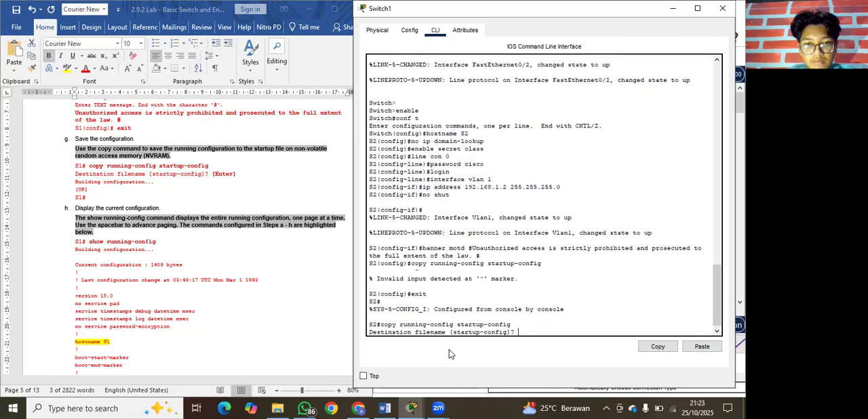
{"action": "key", "text": "Return"}
Review the remaining lab document steps, from displaying the configuration to the interface status table and the ping tests.
{"action": "scroll", "coordinate": [235, 285], "scroll_direction": "down", "scroll_amount": 3}
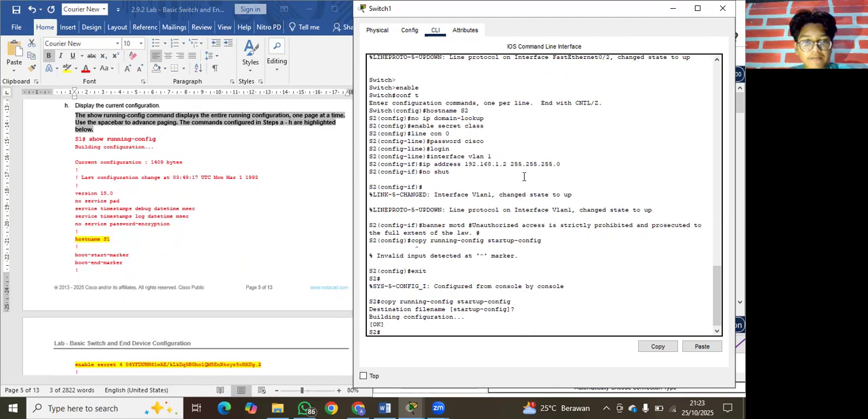
{"action": "scroll", "coordinate": [238, 212], "scroll_direction": "down", "scroll_amount": 8}
{"action": "scroll", "coordinate": [239, 213], "scroll_direction": "down", "scroll_amount": 10}
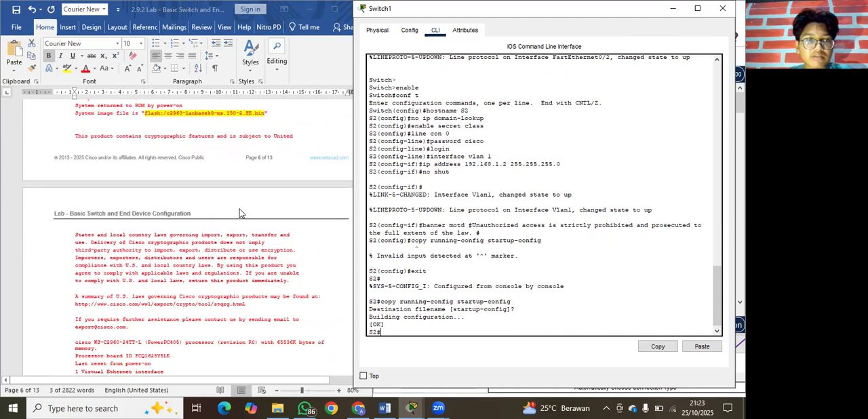
{"action": "scroll", "coordinate": [236, 289], "scroll_direction": "down", "scroll_amount": 15}
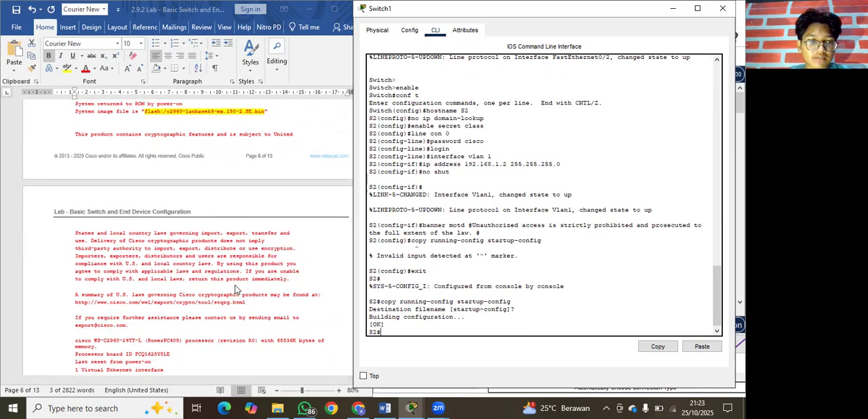
{"action": "scroll", "coordinate": [236, 290], "scroll_direction": "down", "scroll_amount": 15}
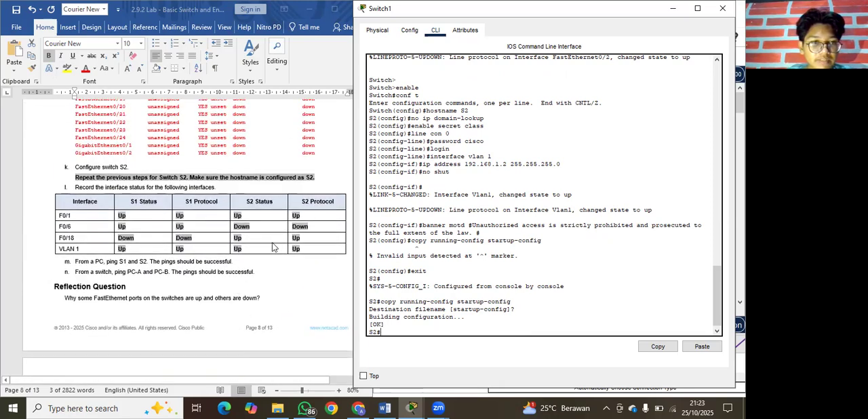
{"action": "scroll", "coordinate": [273, 246], "scroll_direction": "down", "scroll_amount": 10}
{"action": "scroll", "coordinate": [272, 246], "scroll_direction": "up", "scroll_amount": 6}
{"action": "scroll", "coordinate": [272, 247], "scroll_direction": "up", "scroll_amount": 3}
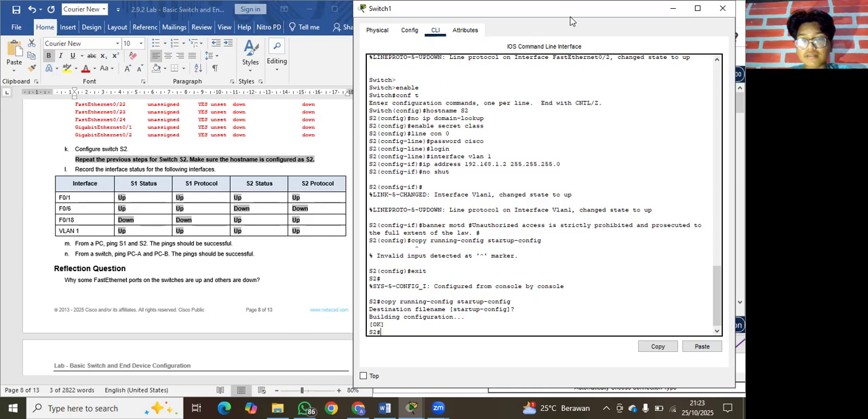
Minimize the Switch1 window and open the Command Prompt on PC0.
{"action": "left_click_drag", "start_coordinate": [571, 17], "coordinate": [482, 47]}
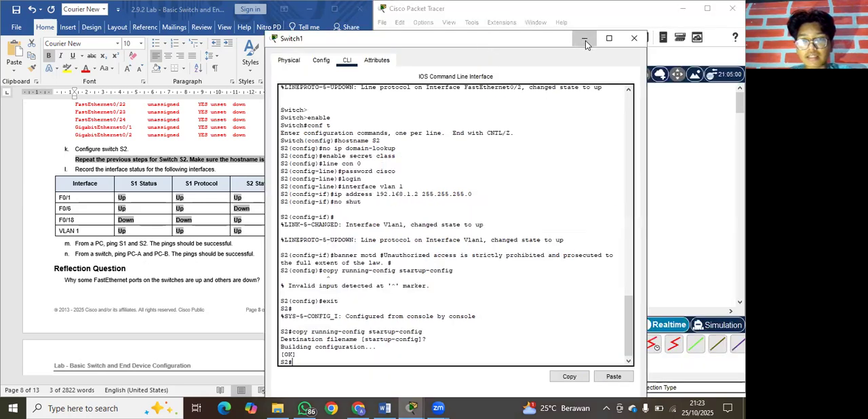
{"action": "left_click", "coordinate": [586, 40]}
{"action": "left_click", "coordinate": [481, 228]}
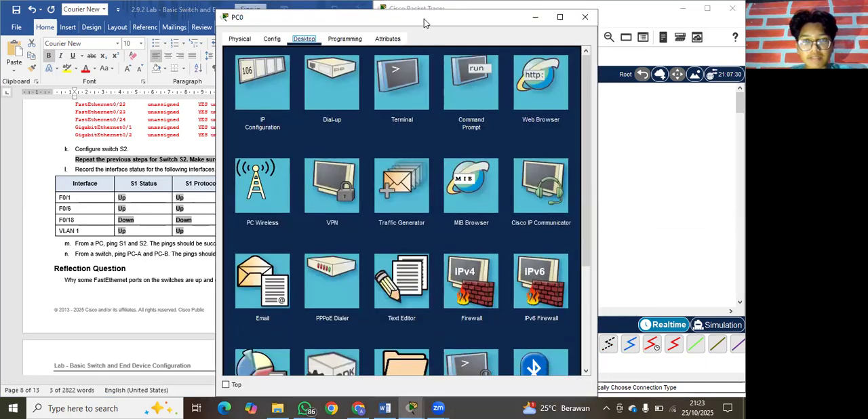
{"action": "left_click_drag", "start_coordinate": [424, 22], "coordinate": [478, 24]}
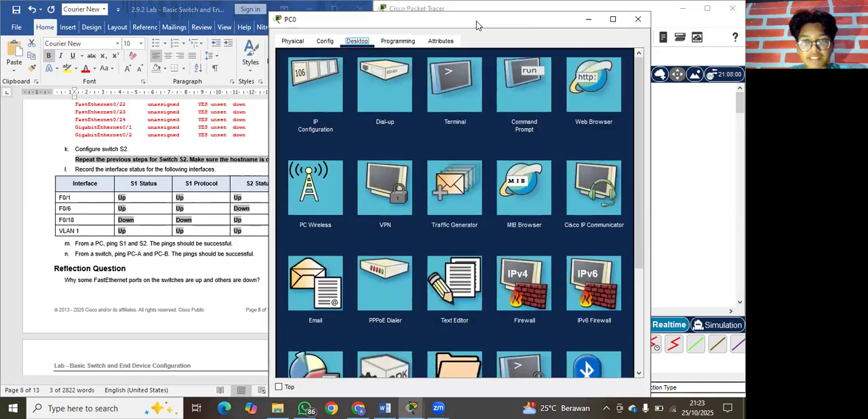
{"action": "left_click", "coordinate": [519, 86]}
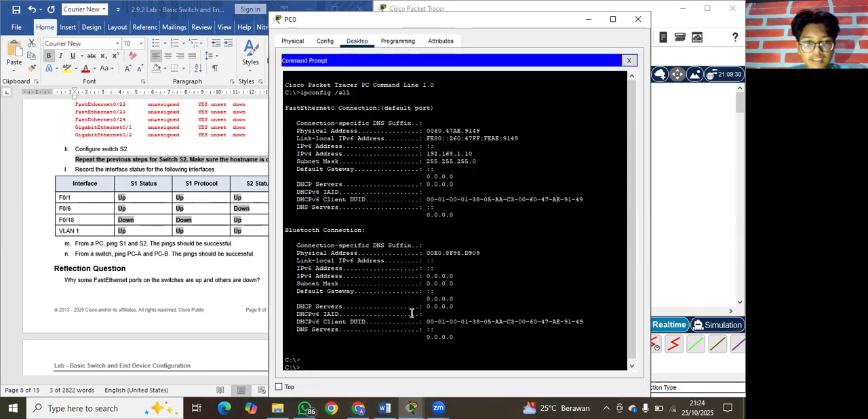
Test connectivity from PC0 to PC1 by running ping 192.168.1.11.
{"action": "type", "text": "pi"}
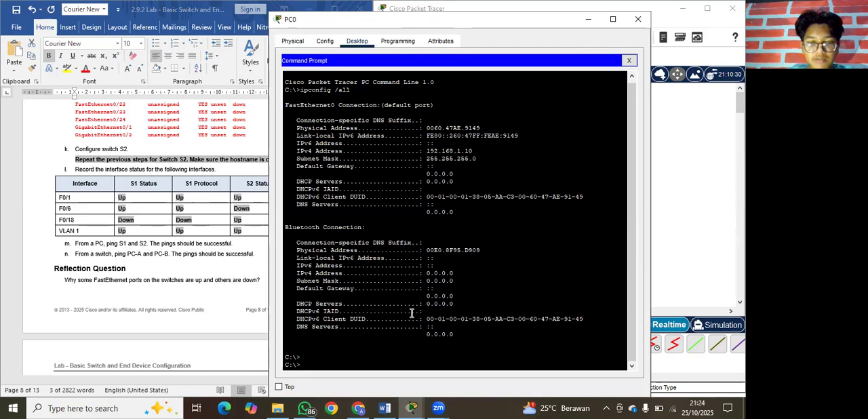
{"action": "type", "text": "ng 192."}
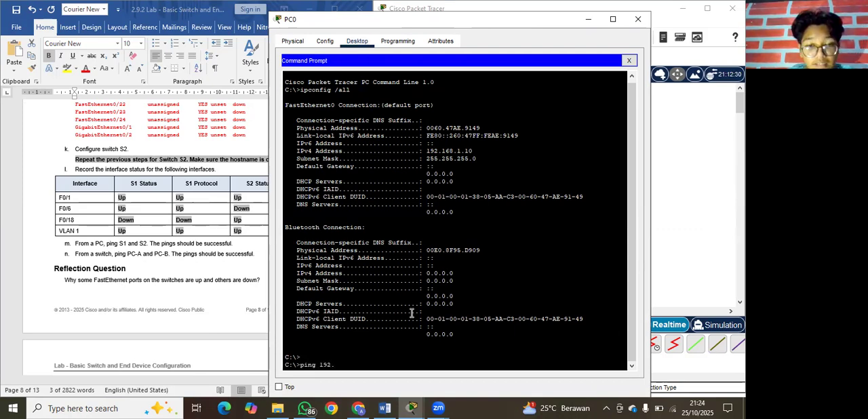
{"action": "type", "text": "168.10"}
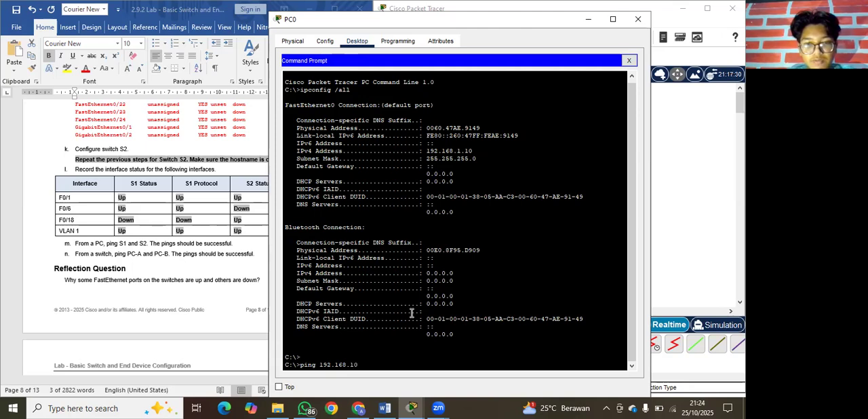
{"action": "key", "text": "BackSpace"}
{"action": "type", "text": ".11"}
{"action": "key", "text": "Return"}
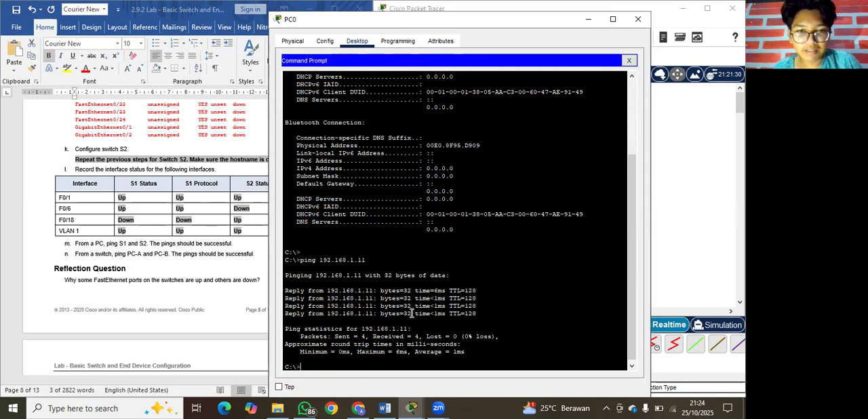
Ping switch S1 from PC0 at 192.168.1.1.
{"action": "type", "text": "ping 192.168.1.1"}
{"action": "key", "text": "Return"}
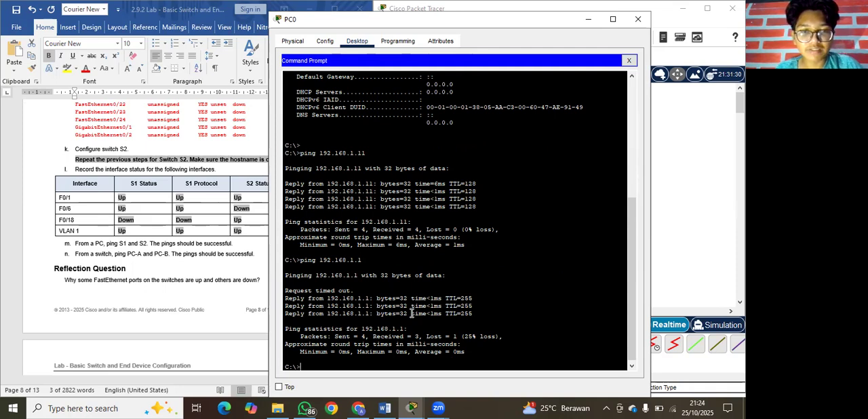
Ping switch S2 from PC0 at 192.168.1.2, and minimize the PC0 window.
{"action": "type", "text": "ping 192.1"}
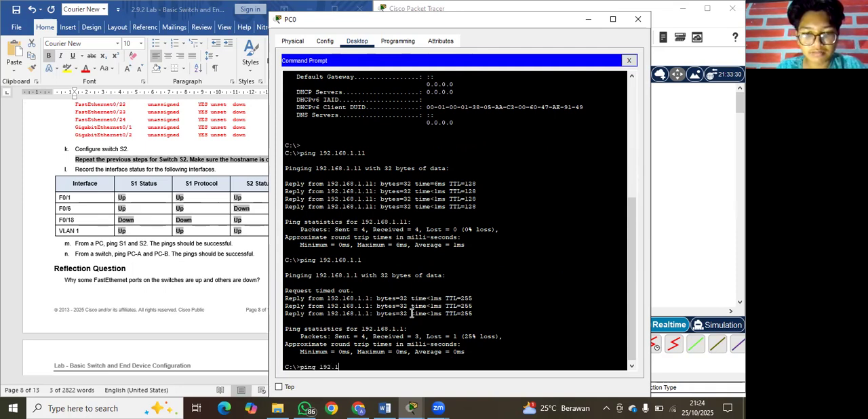
{"action": "type", "text": "68.1.2"}
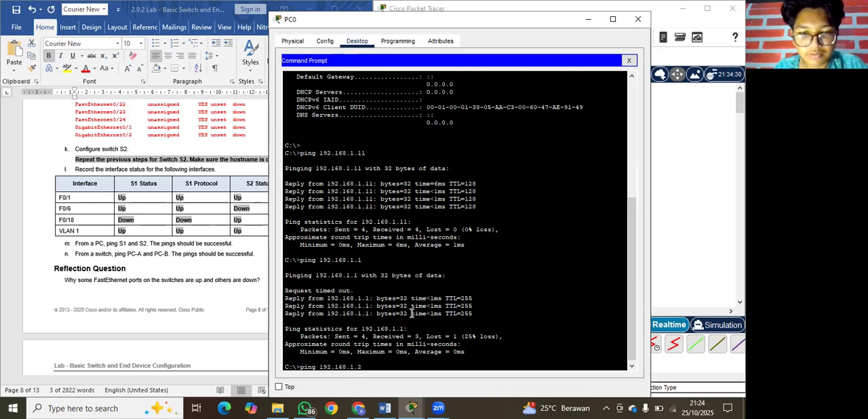
{"action": "key", "text": "Return"}
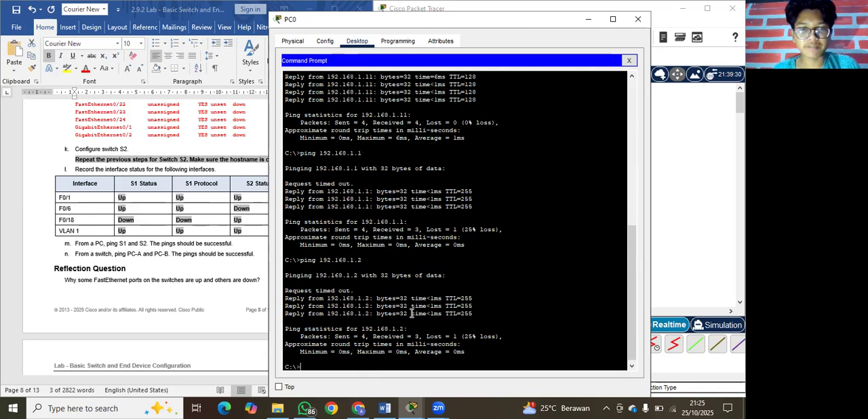
{"action": "left_click", "coordinate": [588, 21]}
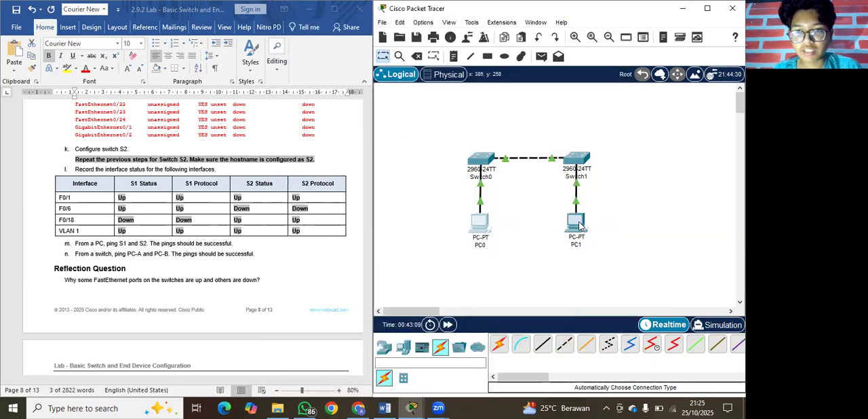
Open the Command Prompt on PC1 and page through the pending ipconfig /all output back to the prompt.
{"action": "left_click", "coordinate": [579, 227]}
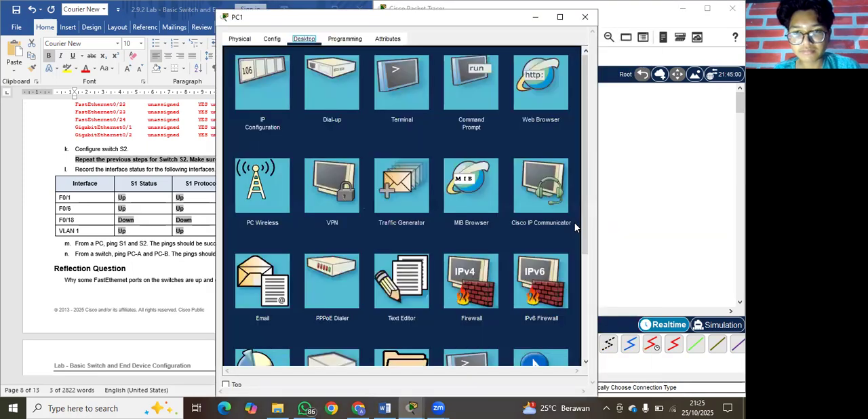
{"action": "left_click", "coordinate": [472, 99]}
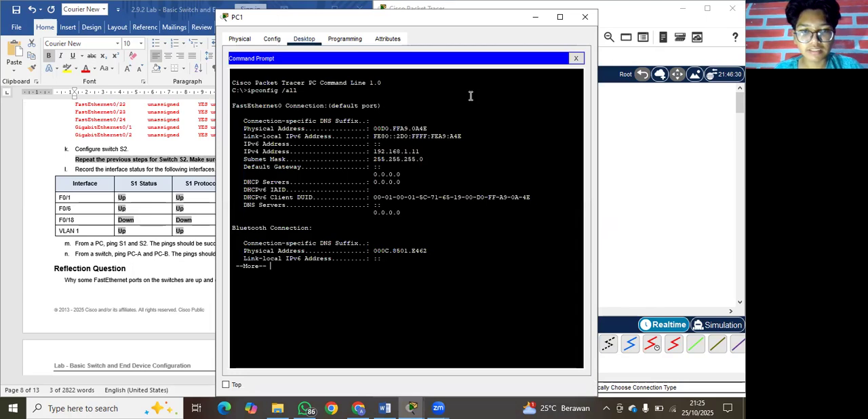
{"action": "key", "text": "Return"}
{"action": "key", "text": "Return"}
{"action": "key", "text": "Return"}
{"action": "key", "text": "Return"}
{"action": "key", "text": "Return"}
{"action": "key", "text": "Return"}
{"action": "key", "text": "Return"}
{"action": "key", "text": "Return"}
{"action": "key", "text": "Return"}
{"action": "key", "text": "Return"}
{"action": "key", "text": "Return"}
{"action": "key", "text": "Return"}
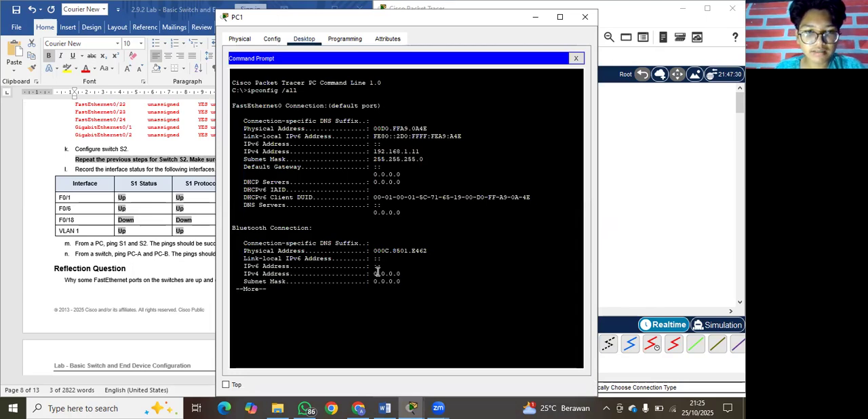
Test connectivity from PC1 to PC0 by running ping 192.168.1.10.
{"action": "type", "text": "pi"}
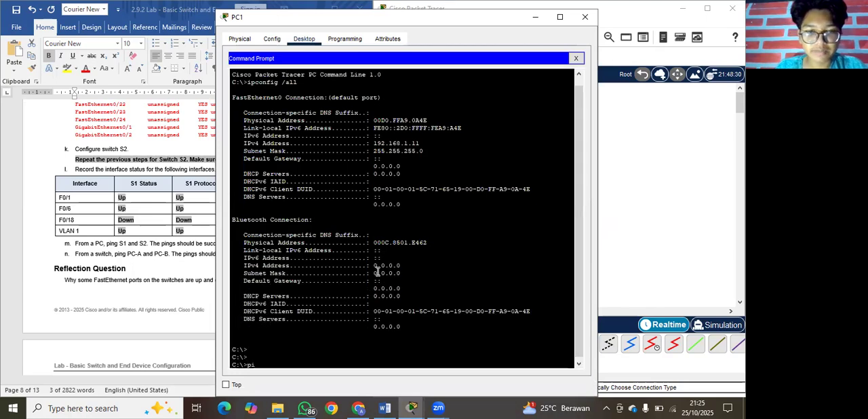
{"action": "type", "text": "ng 192"}
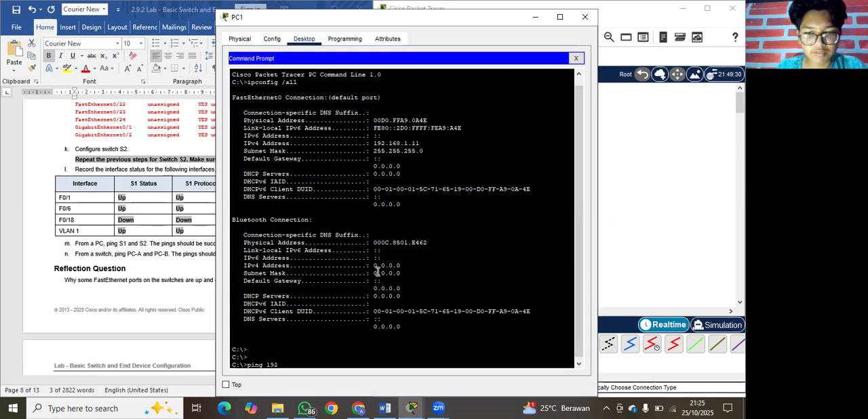
{"action": "type", "text": ".168.1"}
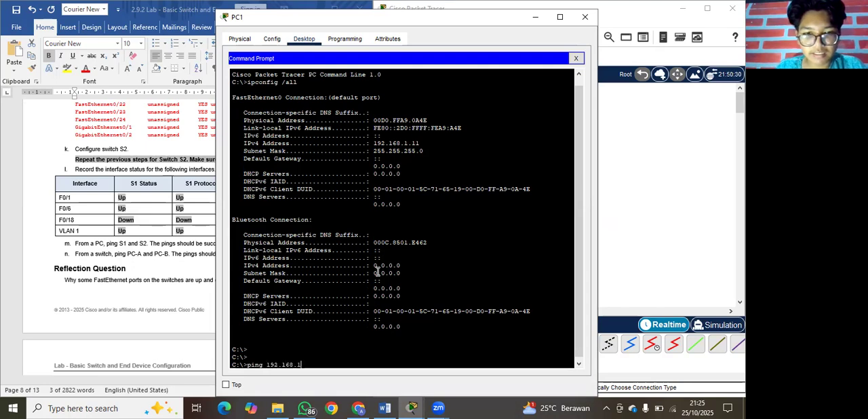
{"action": "type", "text": ".10"}
{"action": "key", "text": "Return"}
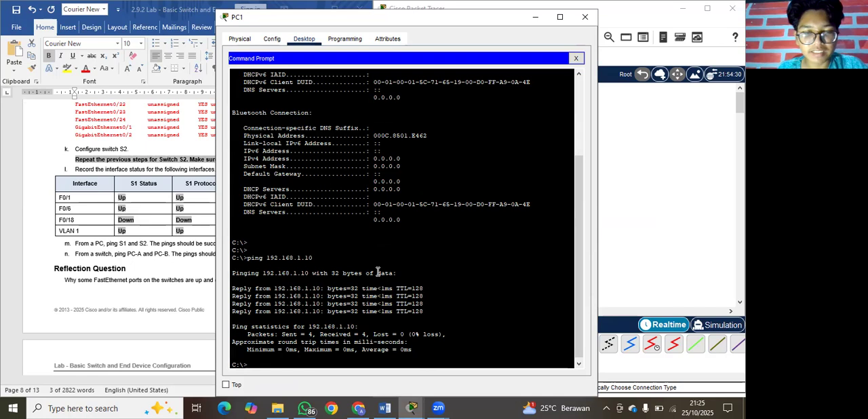
Ping switch S1 from PC1 at 192.168.1.1.
{"action": "type", "text": "pi"}
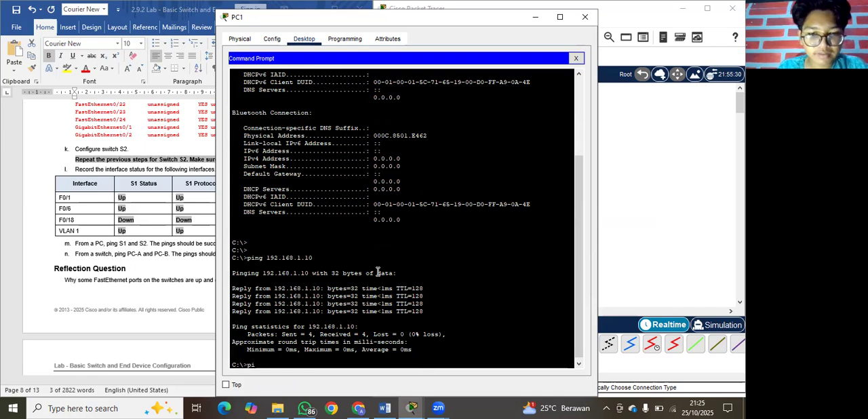
{"action": "type", "text": "ng 192.168.1.1"}
{"action": "key", "text": "Return"}
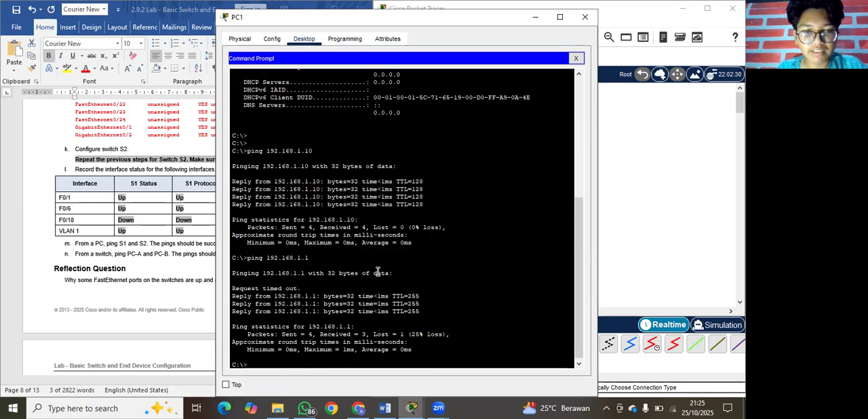
Ping switch S2 from PC1 at 192.168.1.2, and minimize the PC1 window.
{"action": "type", "text": "p"}
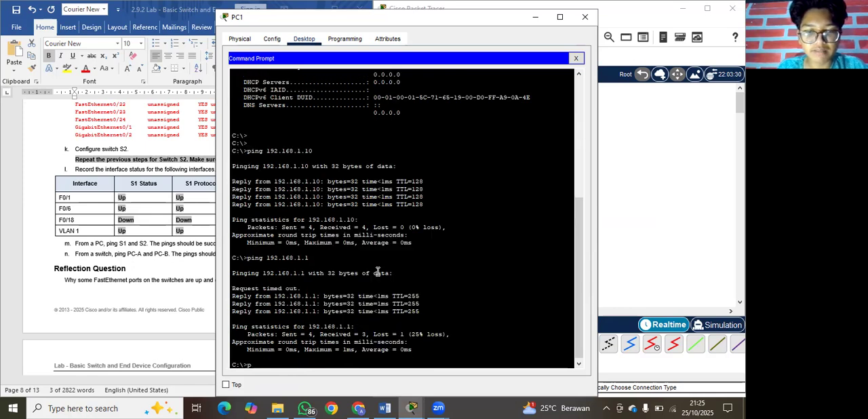
{"action": "type", "text": "ing 192.168"}
{"action": "type", "text": ".1.3"}
{"action": "key", "text": "Return"}
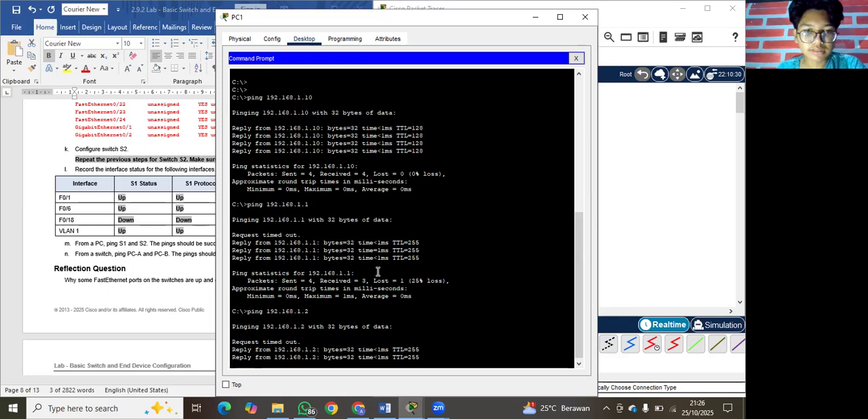
{"action": "left_click", "coordinate": [536, 18]}
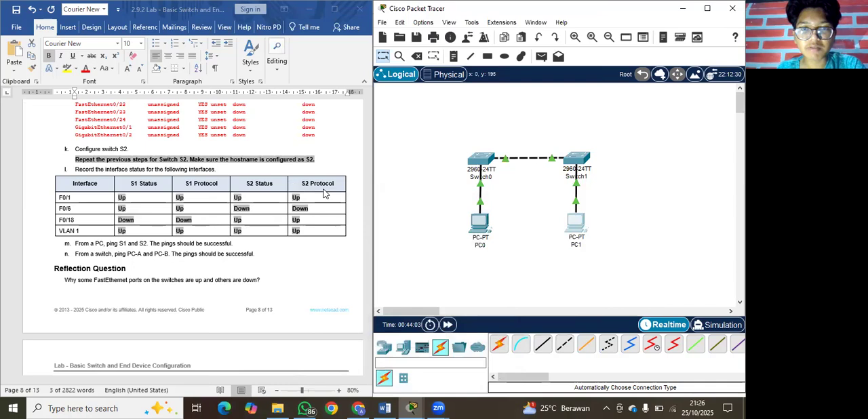
Open Switch0's CLI and ping PC0 from S1 at 192.168.1.10.
{"action": "scroll", "coordinate": [325, 193], "scroll_direction": "down", "scroll_amount": 1}
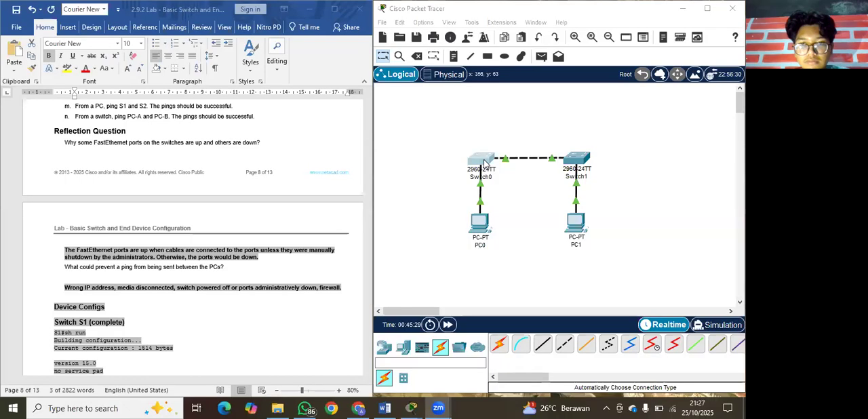
{"action": "left_click", "coordinate": [486, 163]}
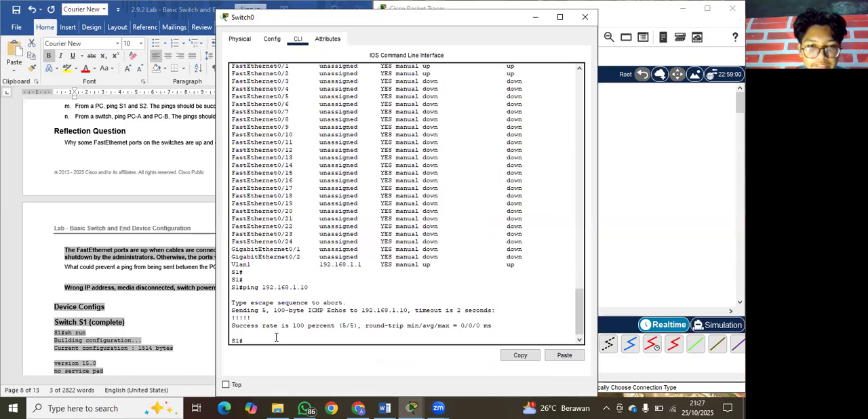
{"action": "type", "text": "ping 192.168.1.1"}
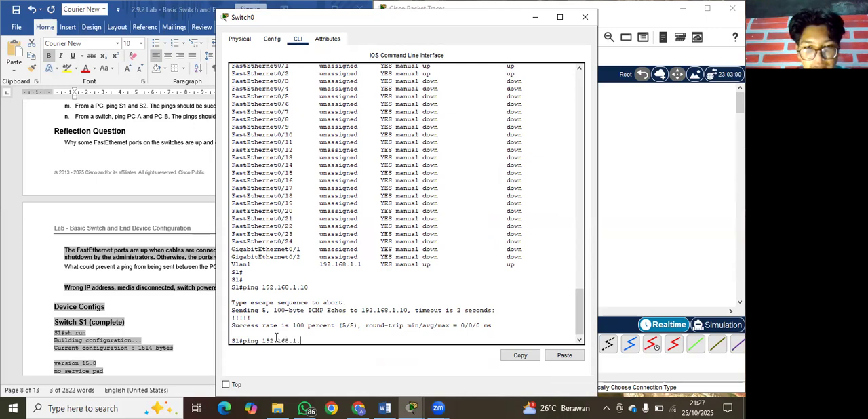
{"action": "type", "text": "0"}
{"action": "key", "text": "Return"}
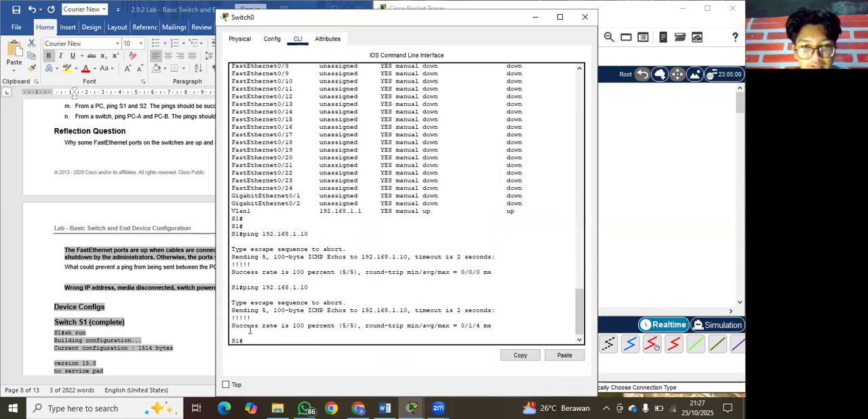
Ping PC1 from S1's CLI at 192.168.1.11.
{"action": "type", "text": "ping 192.168"}
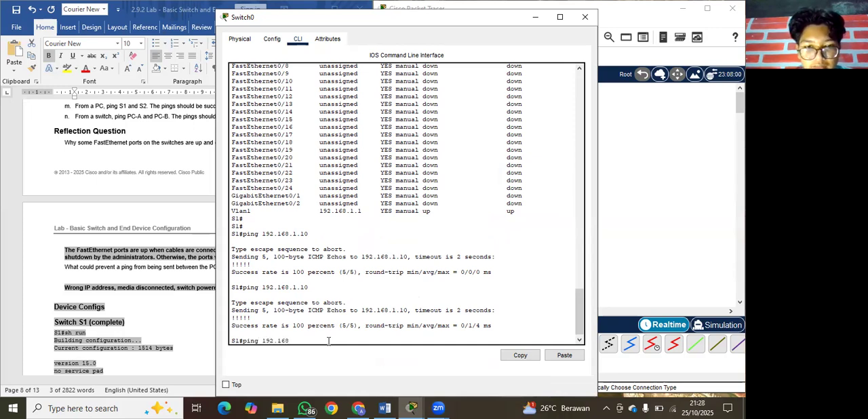
{"action": "type", "text": ".1.11"}
{"action": "key", "text": "Return"}
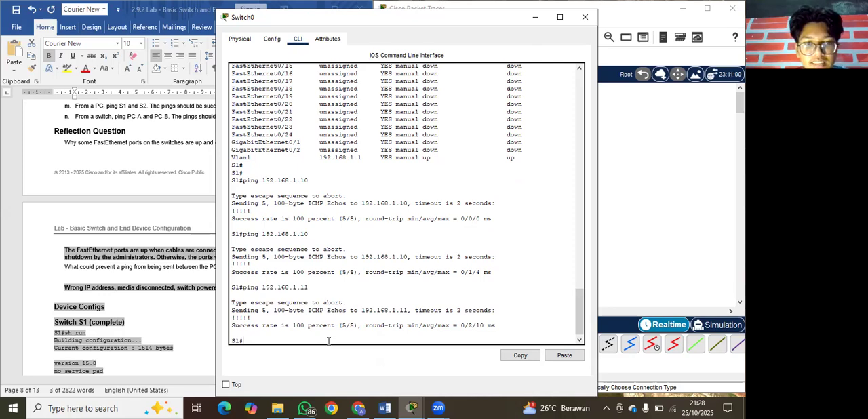
Ping switch S2 from S1's CLI at 192.168.1.2, and return to the network topology.
{"action": "type", "text": "ping 192"}
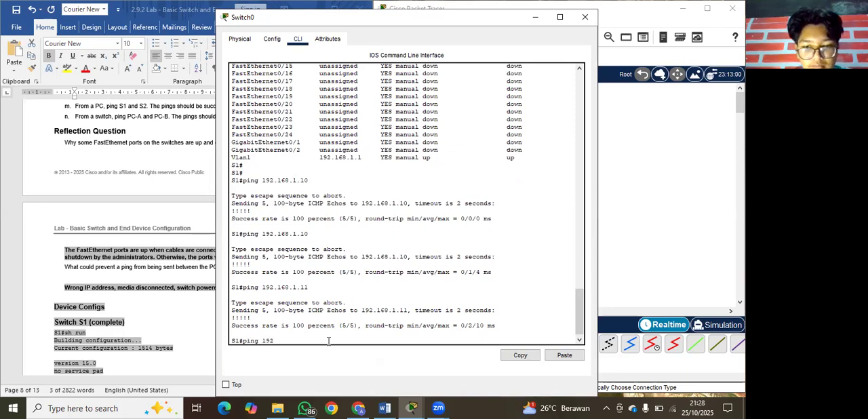
{"action": "type", "text": ".168"}
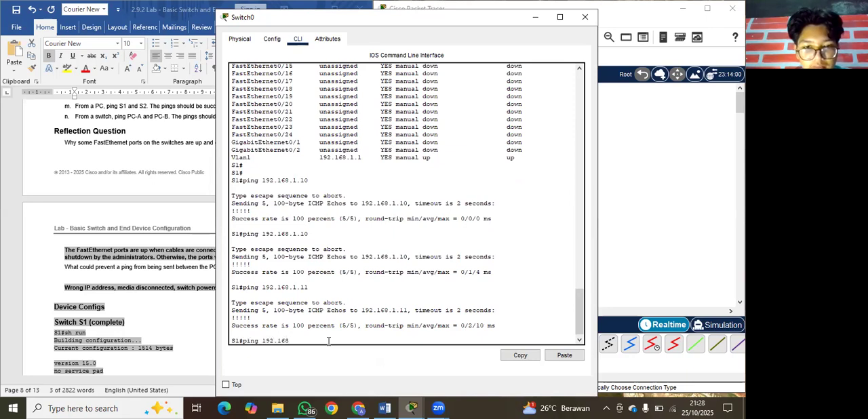
{"action": "type", "text": ".1.2"}
{"action": "key", "text": "Return"}
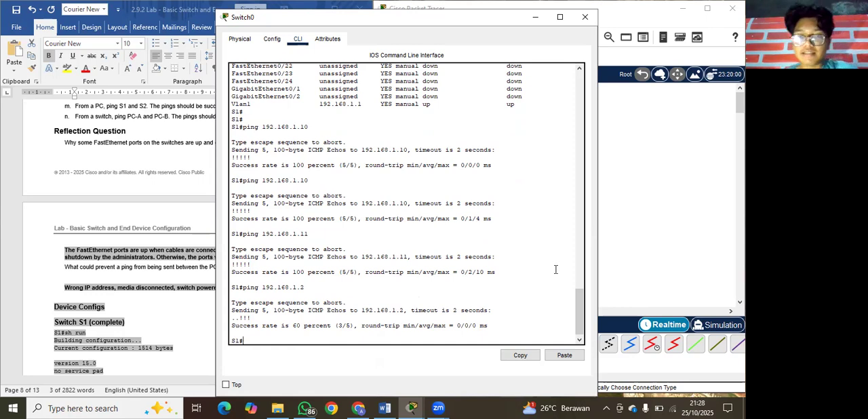
{"action": "left_click", "coordinate": [661, 185]}
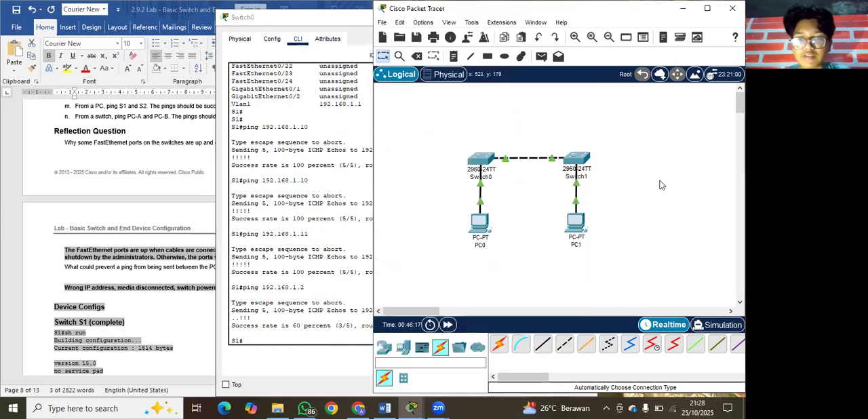
Open Switch1's CLI and ping PC0 from S2 at 192.168.1.10.
{"action": "left_click", "coordinate": [589, 163]}
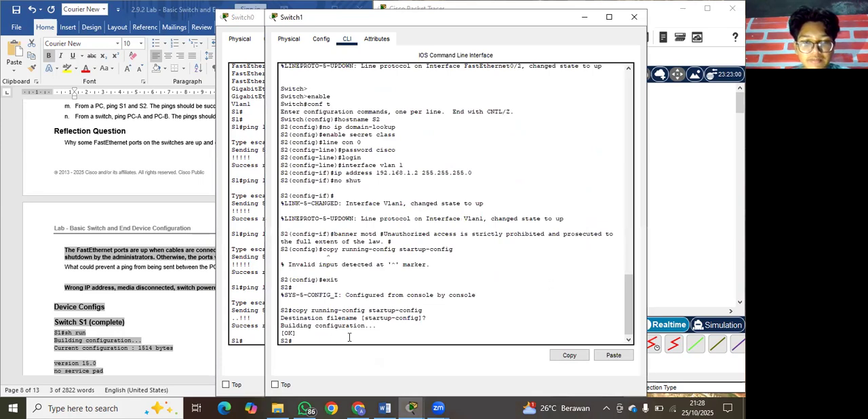
{"action": "type", "text": "ping"}
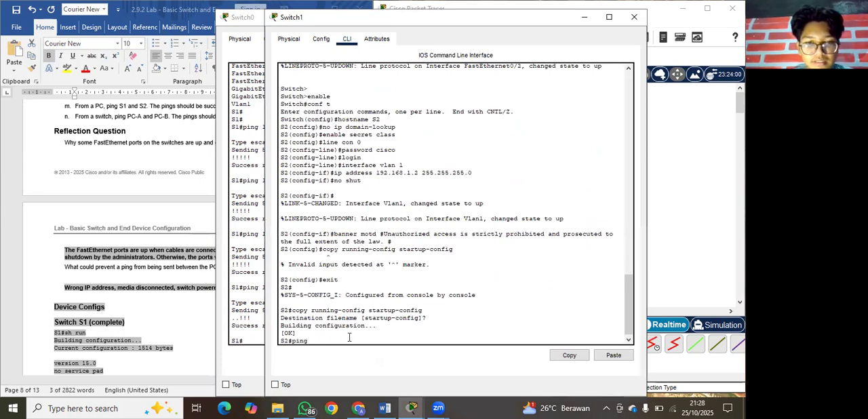
{"action": "type", "text": " 19"}
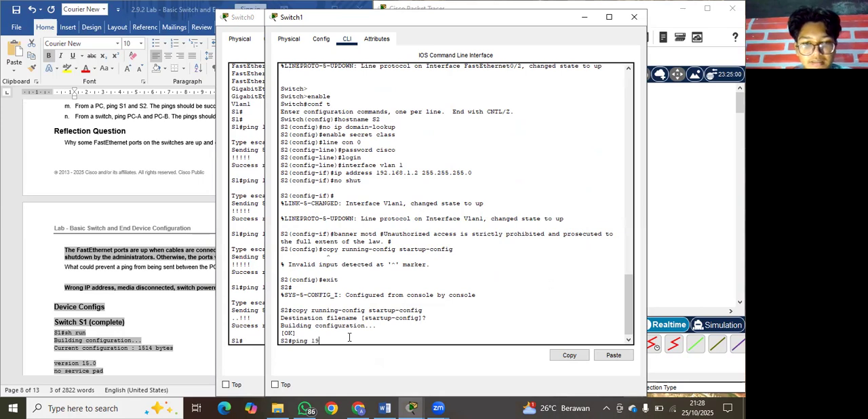
{"action": "type", "text": "2.168"}
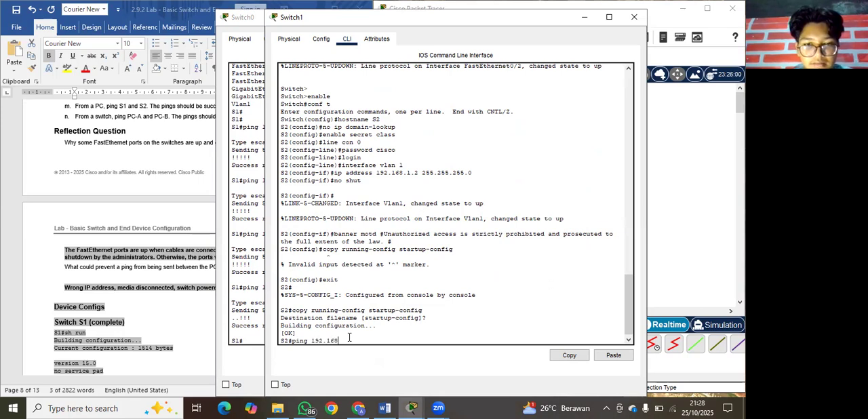
{"action": "type", "text": "1"}
{"action": "key", "text": "BackSpace"}
{"action": "type", "text": ".1.10"}
{"action": "key", "text": "Return"}
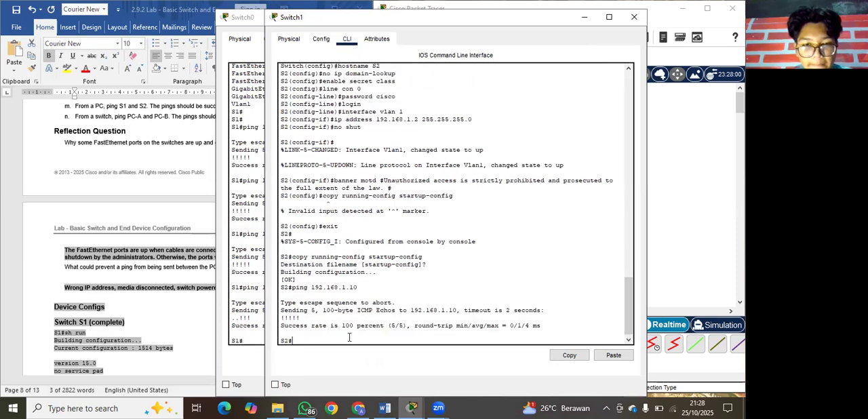
Ping PC1 from S2's CLI at 192.168.1.11.
{"action": "type", "text": "ping"}
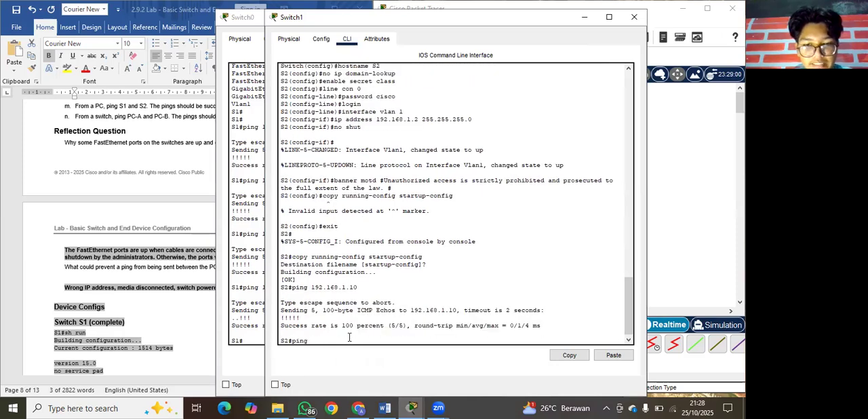
{"action": "type", "text": " 192.168"}
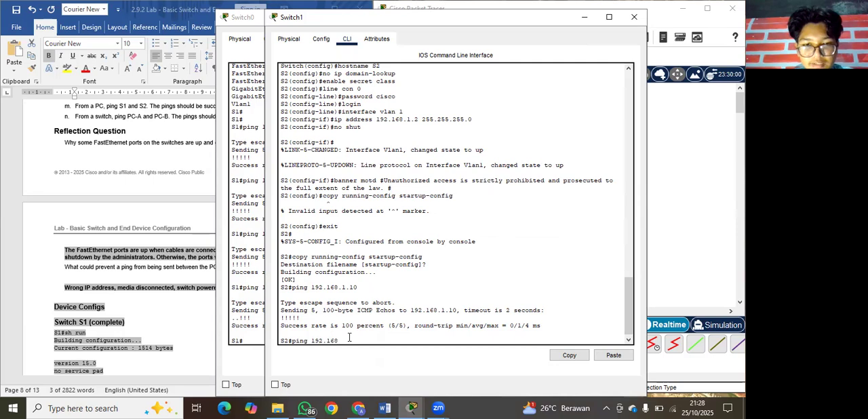
{"action": "type", "text": ".1.11"}
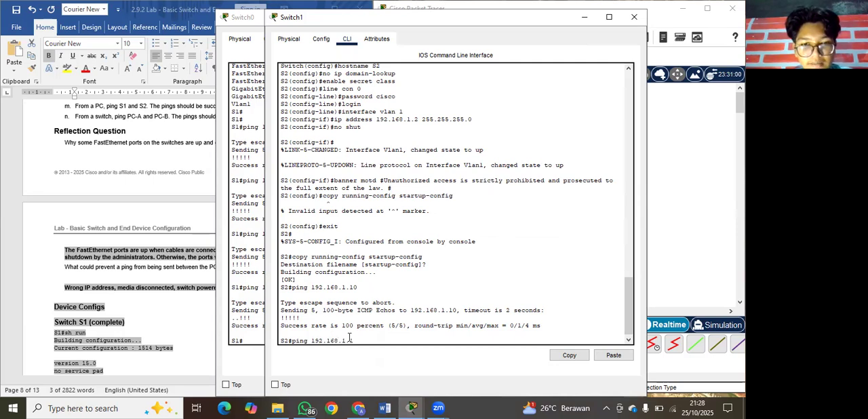
{"action": "key", "text": "Return"}
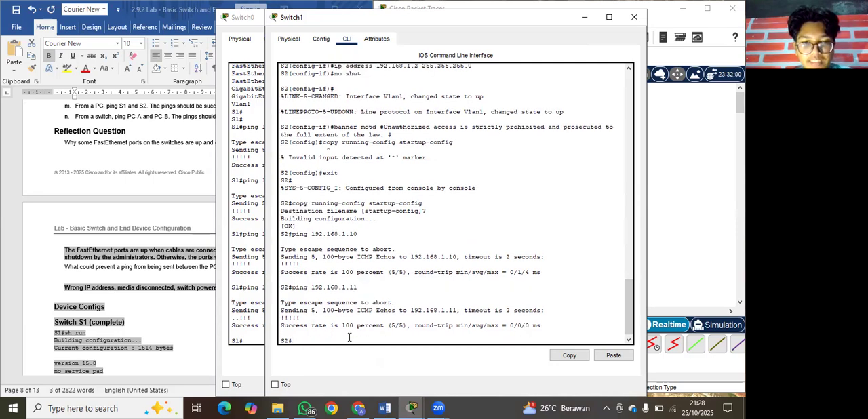
Ping switch S1 from S2's CLI at 192.168.1.1, and minimize the Switch1 window.
{"action": "type", "text": "ping 1"}
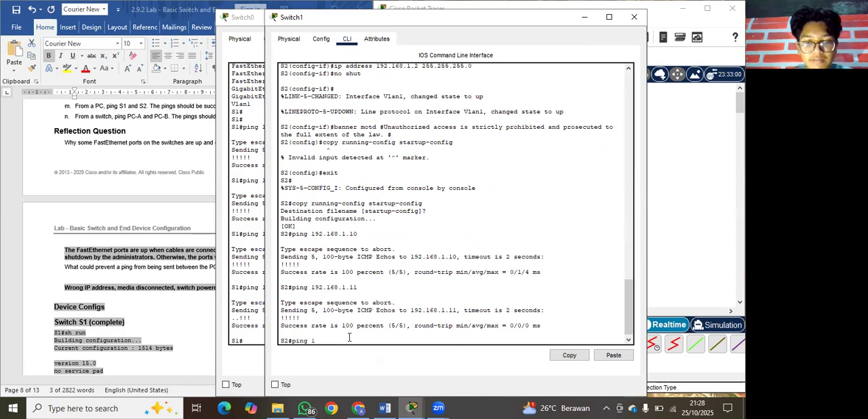
{"action": "type", "text": "92.168"}
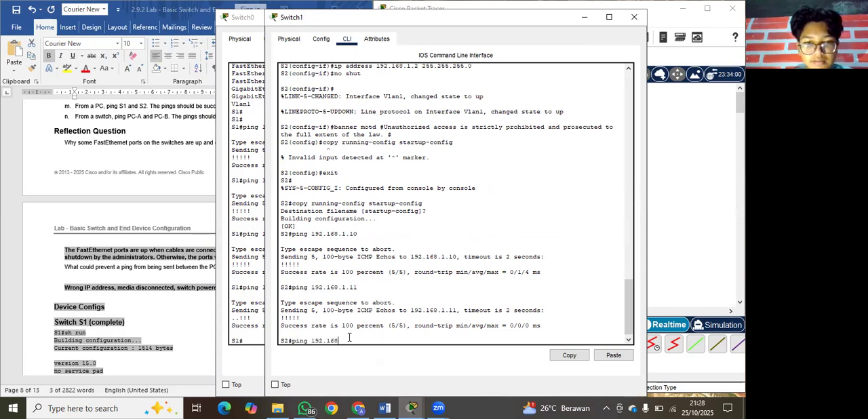
{"action": "type", "text": ".1"}
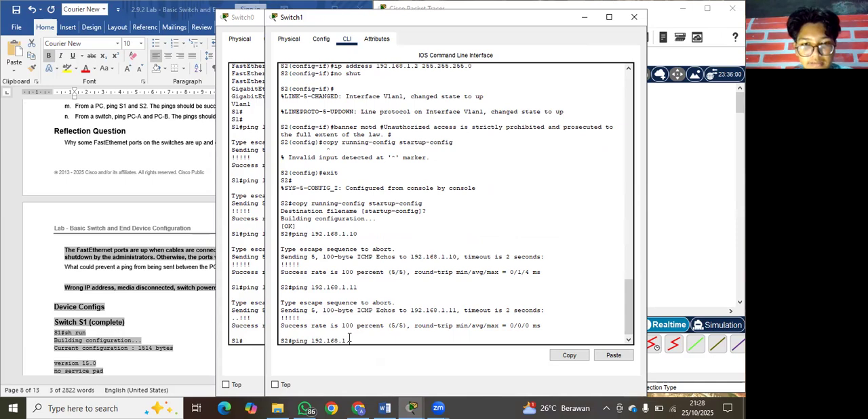
{"action": "type", "text": ".1"}
{"action": "key", "text": "Return"}
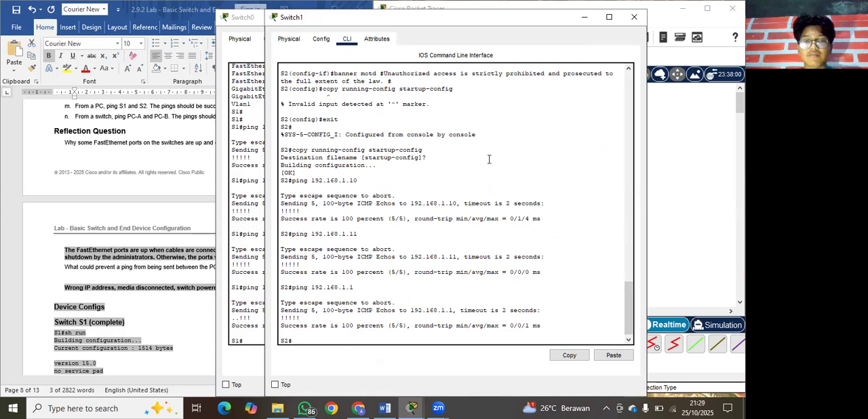
{"action": "left_click", "coordinate": [583, 25]}
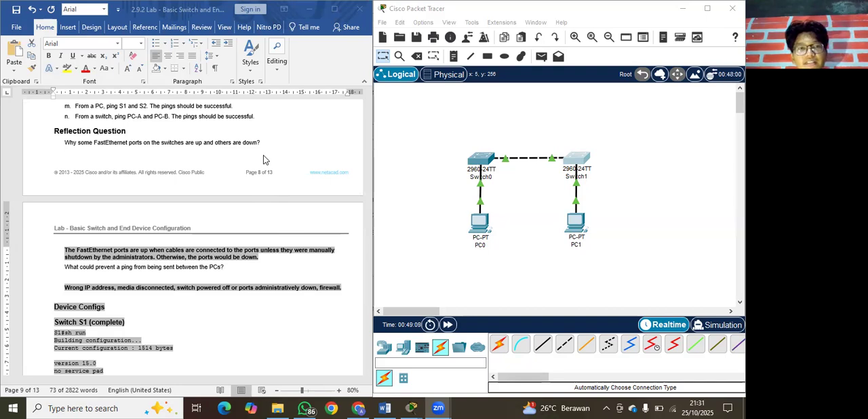
Switch to the Word lab document and review the interface status table and the reflection questions with their answers.
{"action": "scroll", "coordinate": [264, 160], "scroll_direction": "up", "scroll_amount": 3}
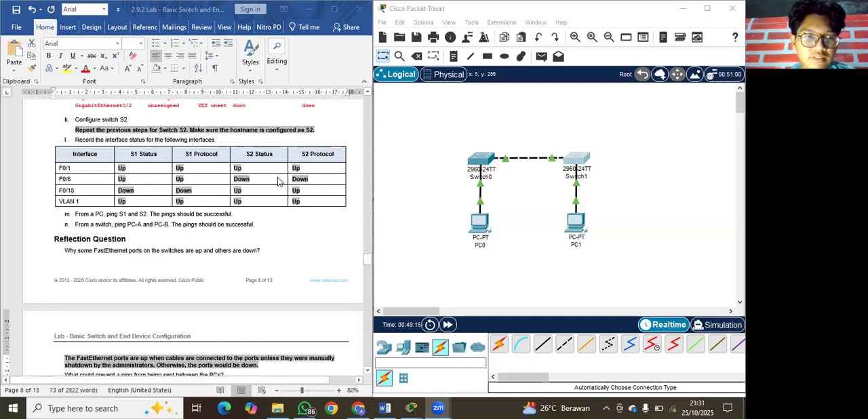
{"action": "scroll", "coordinate": [263, 205], "scroll_direction": "down", "scroll_amount": 2}
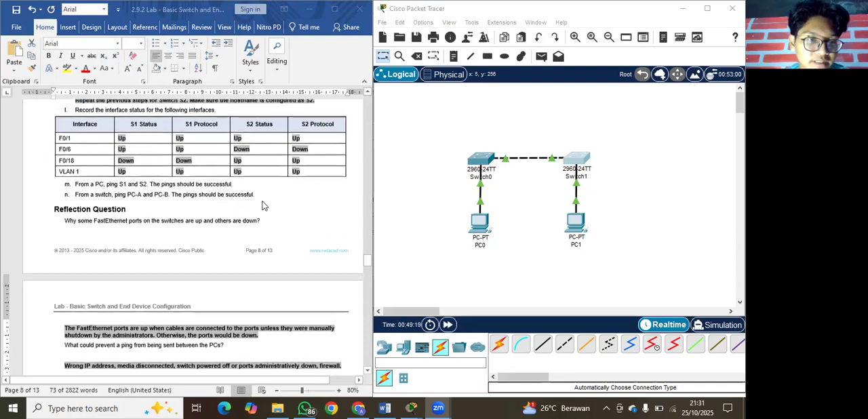
{"action": "scroll", "coordinate": [263, 205], "scroll_direction": "down", "scroll_amount": 1}
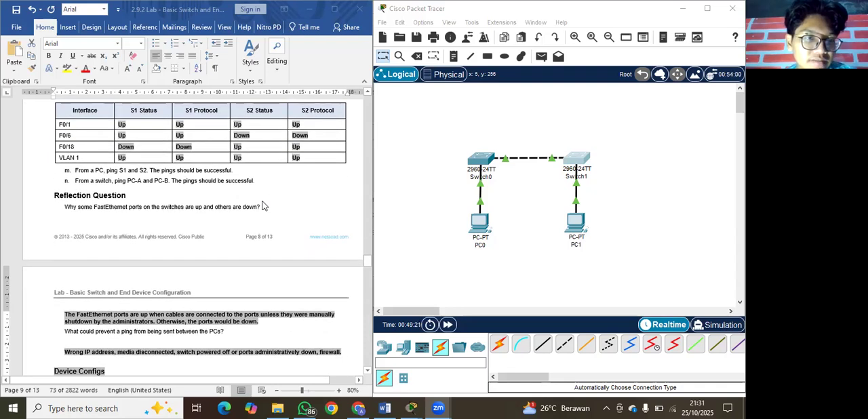
{"action": "left_click", "coordinate": [68, 210]}
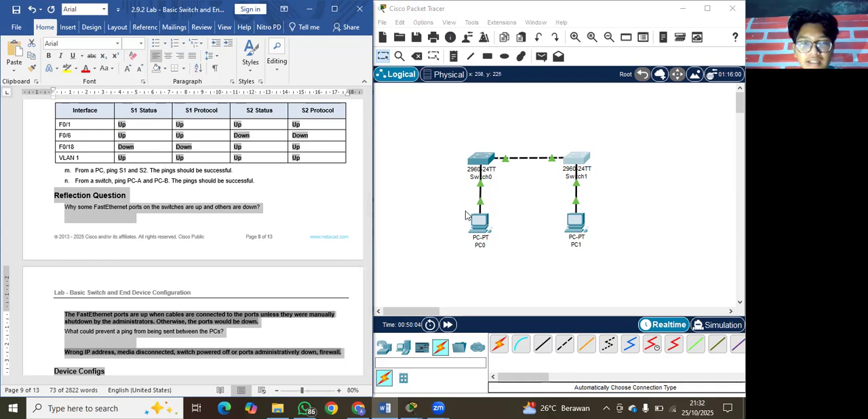
{"action": "left_click", "coordinate": [252, 209]}
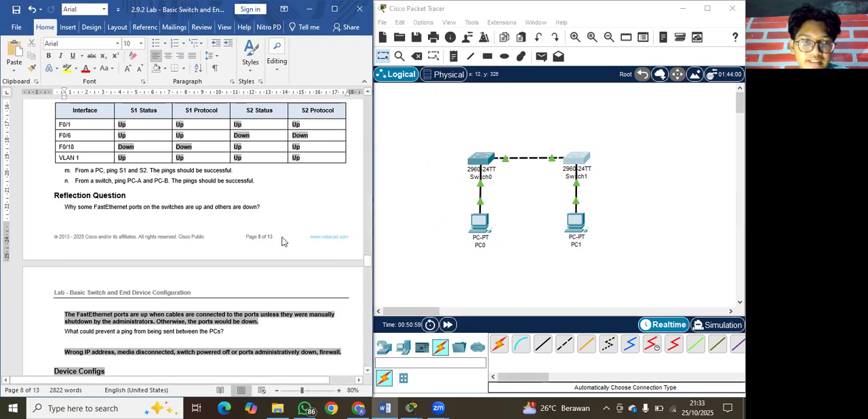
{"action": "scroll", "coordinate": [283, 242], "scroll_direction": "down", "scroll_amount": 5}
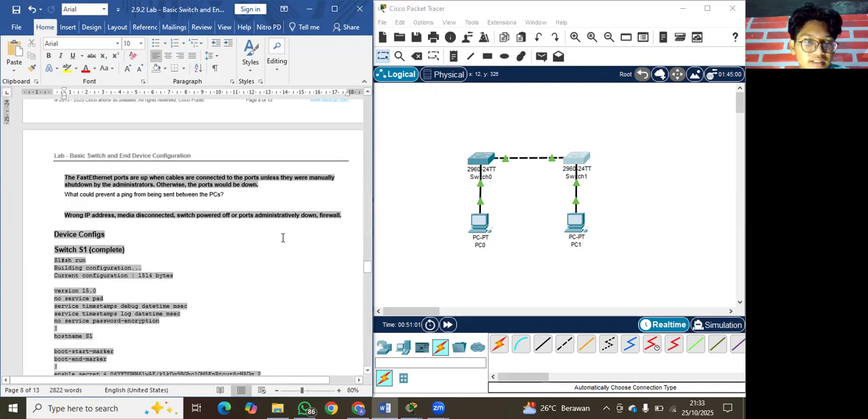
{"action": "scroll", "coordinate": [82, 211], "scroll_direction": "up", "scroll_amount": 1}
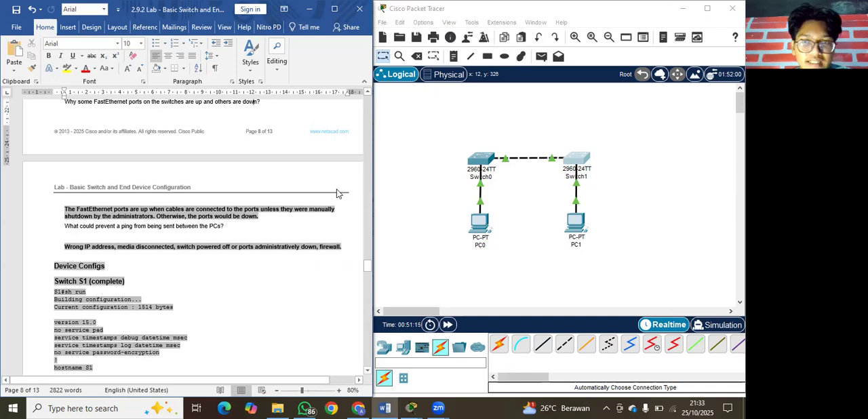
{"action": "scroll", "coordinate": [337, 192], "scroll_direction": "up", "scroll_amount": 1}
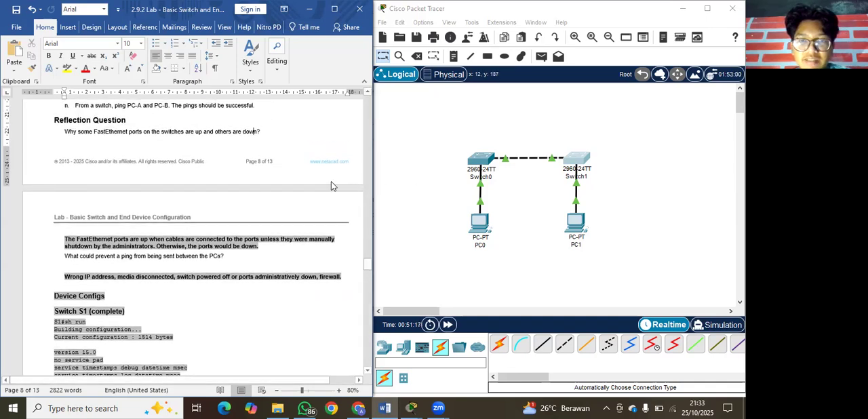
{"action": "scroll", "coordinate": [333, 197], "scroll_direction": "up", "scroll_amount": 2}
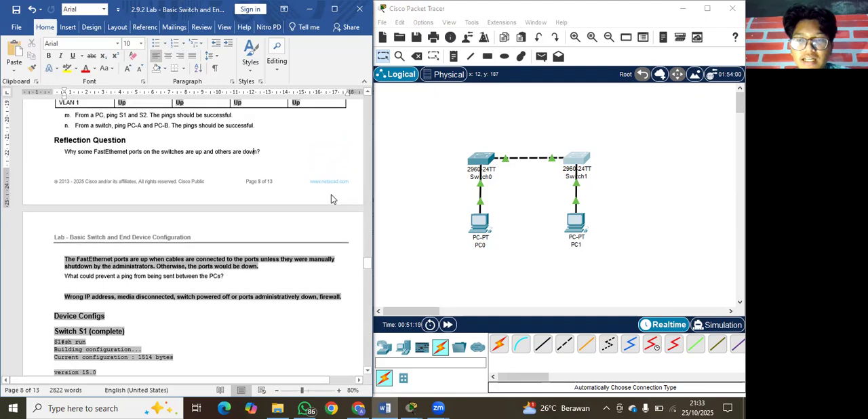
{"action": "scroll", "coordinate": [332, 194], "scroll_direction": "up", "scroll_amount": 2}
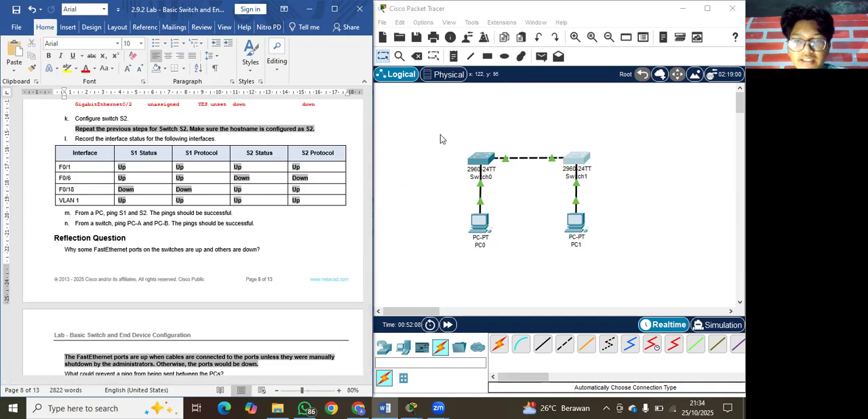
Look through the complete S1 and S2 device configurations in the lab document, and return to the topology diagrams in both windows.
{"action": "scroll", "coordinate": [299, 300], "scroll_direction": "down", "scroll_amount": 5}
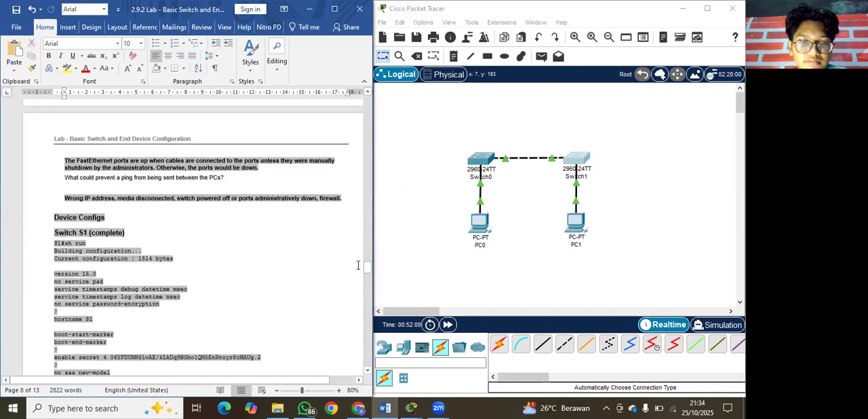
{"action": "scroll", "coordinate": [298, 300], "scroll_direction": "down", "scroll_amount": 20}
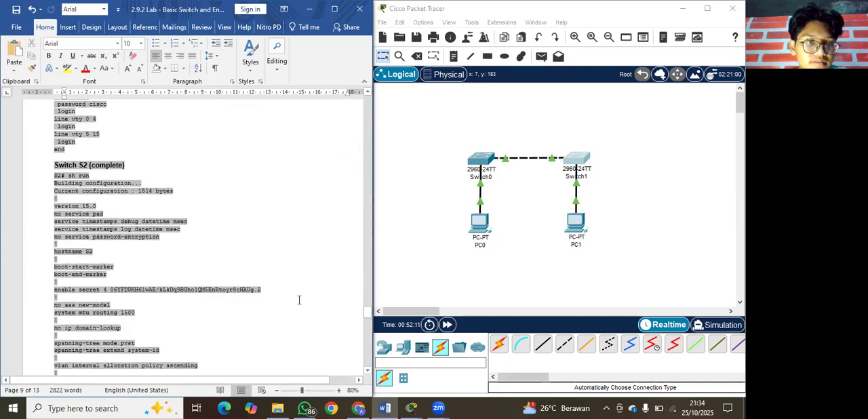
{"action": "scroll", "coordinate": [299, 300], "scroll_direction": "down", "scroll_amount": 10}
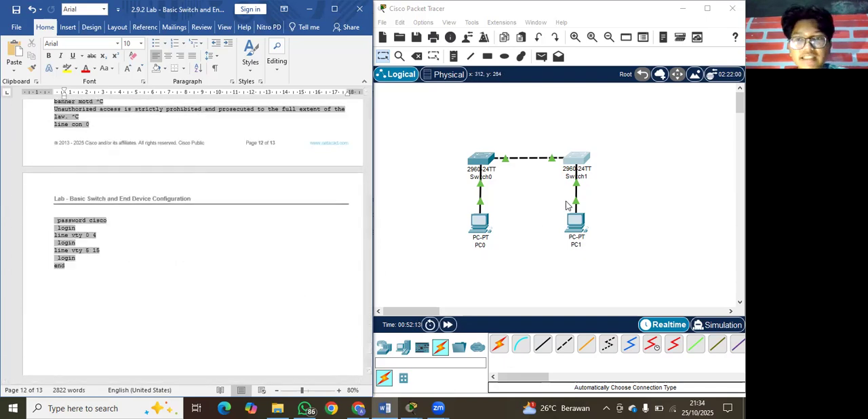
{"action": "scroll", "coordinate": [440, 190], "scroll_direction": "down", "scroll_amount": 5}
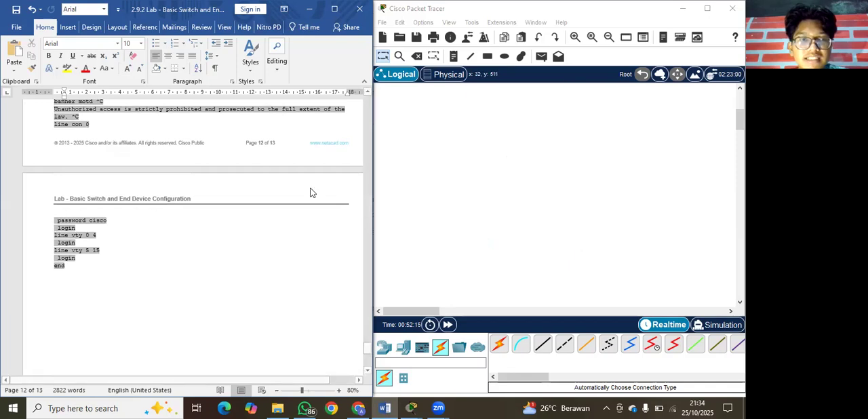
{"action": "scroll", "coordinate": [310, 190], "scroll_direction": "down", "scroll_amount": 5}
{"action": "scroll", "coordinate": [312, 187], "scroll_direction": "up", "scroll_amount": 8}
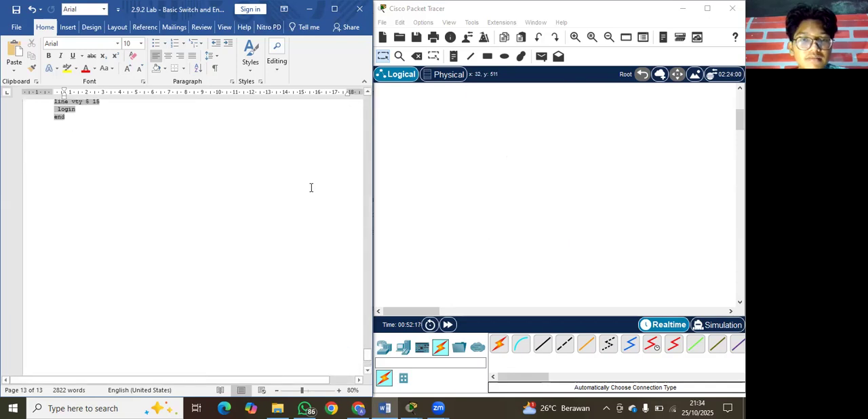
{"action": "scroll", "coordinate": [311, 187], "scroll_direction": "up", "scroll_amount": 10}
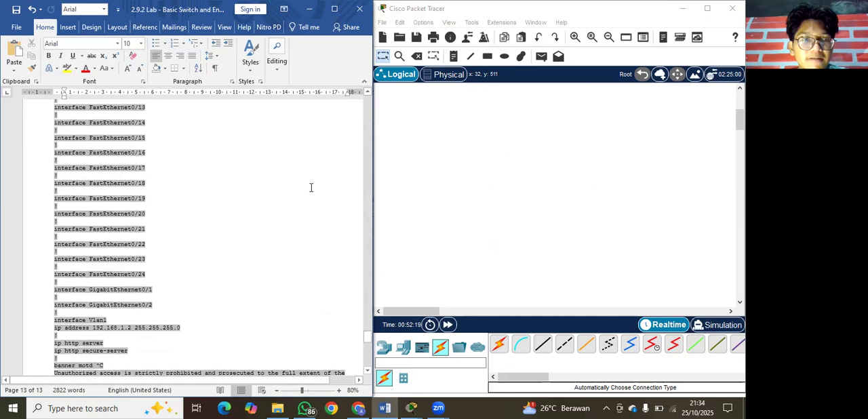
{"action": "scroll", "coordinate": [311, 187], "scroll_direction": "up", "scroll_amount": 2}
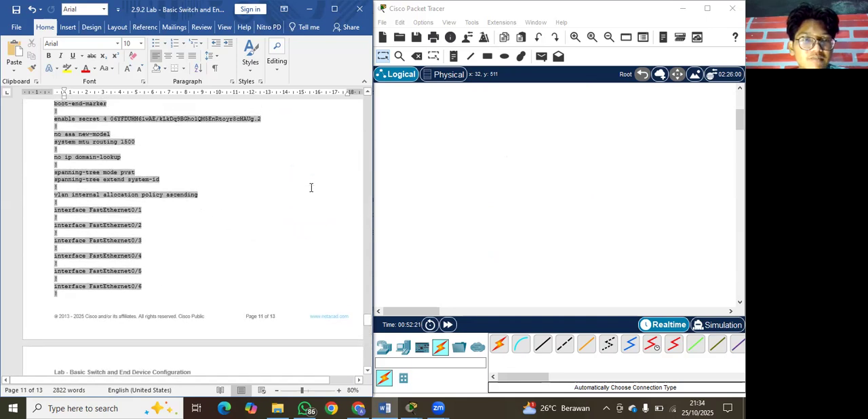
{"action": "scroll", "coordinate": [311, 187], "scroll_direction": "up", "scroll_amount": 10}
{"action": "scroll", "coordinate": [312, 187], "scroll_direction": "up", "scroll_amount": 3}
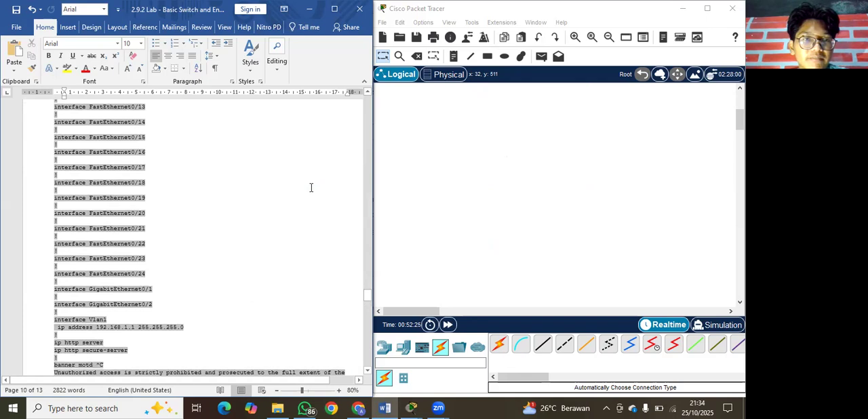
{"action": "scroll", "coordinate": [312, 187], "scroll_direction": "up", "scroll_amount": 5}
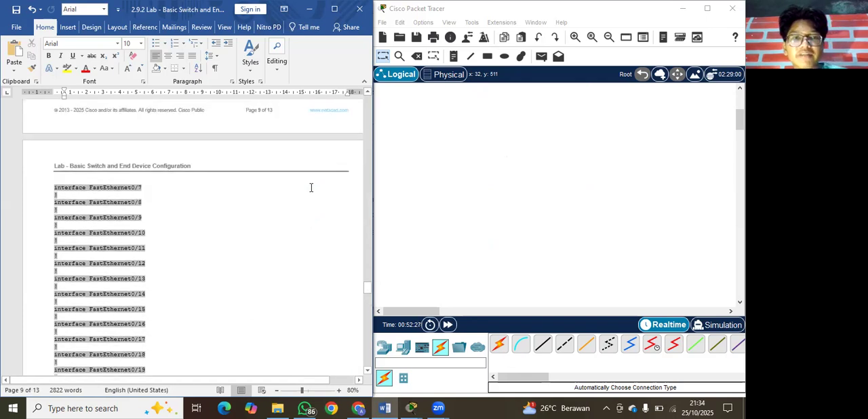
{"action": "scroll", "coordinate": [311, 188], "scroll_direction": "up", "scroll_amount": 15}
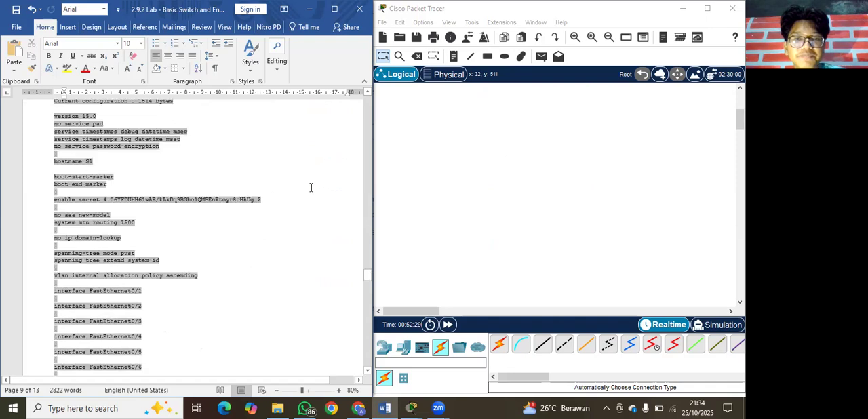
{"action": "left_click_drag", "start_coordinate": [367, 272], "coordinate": [369, 83]}
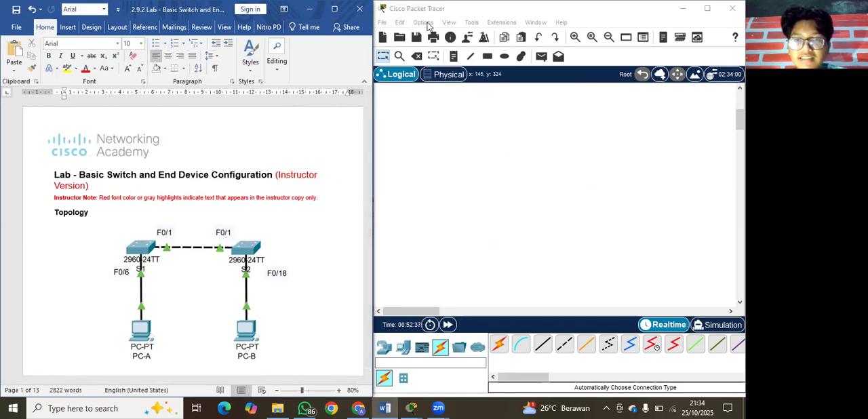
{"action": "scroll", "coordinate": [455, 184], "scroll_direction": "up", "scroll_amount": 3}
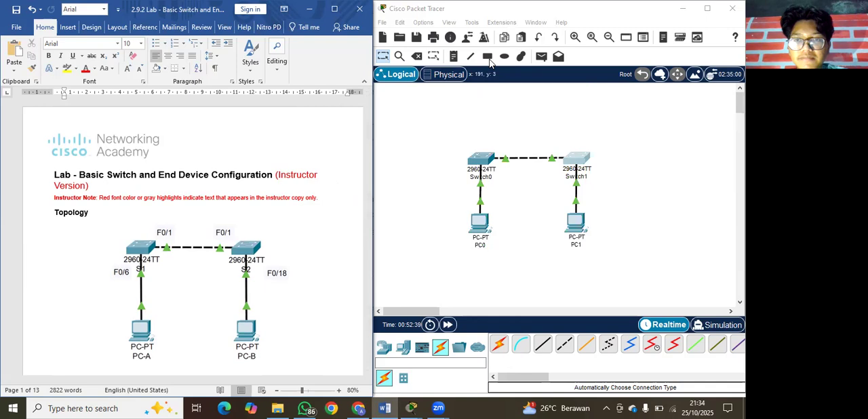